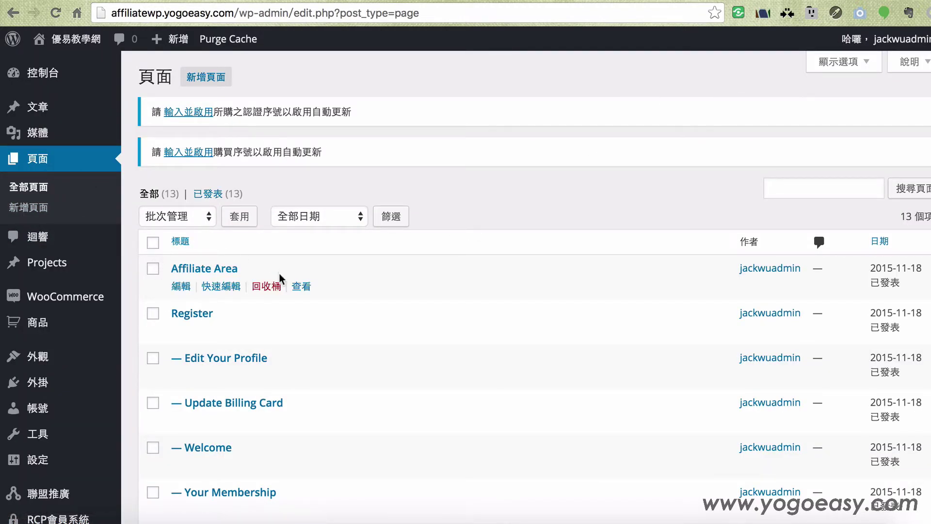
Retitle the Affiliate Area page as 推廣後台 with Quick Edit and refresh its front-end page
click(226, 287)
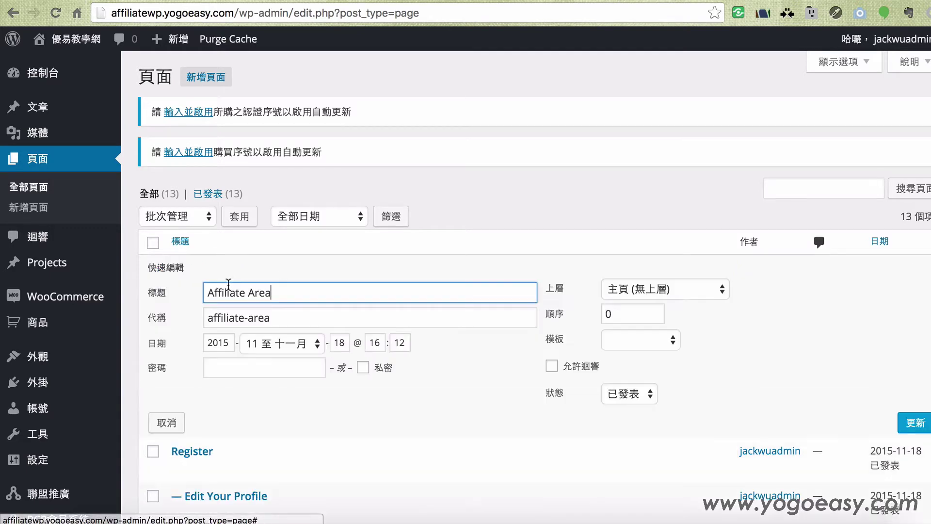
drag(286, 294, 175, 292)
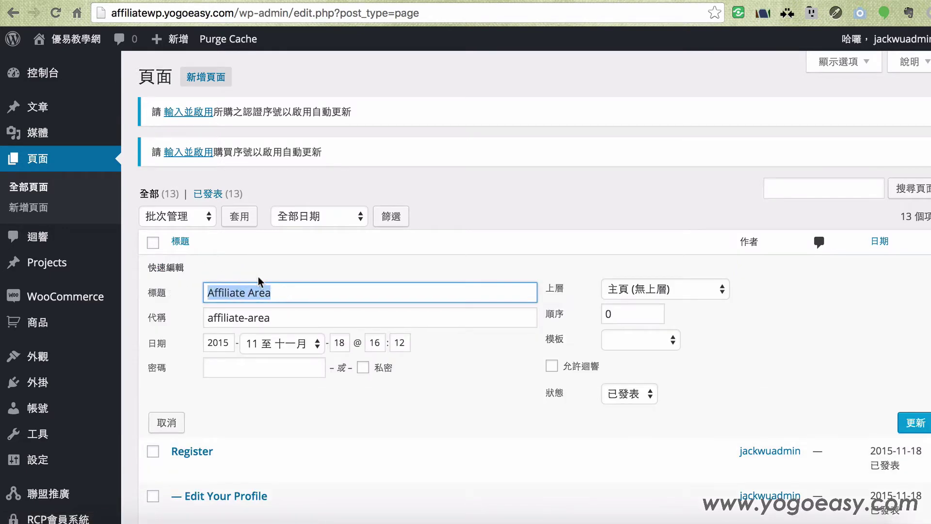
text(wjo)
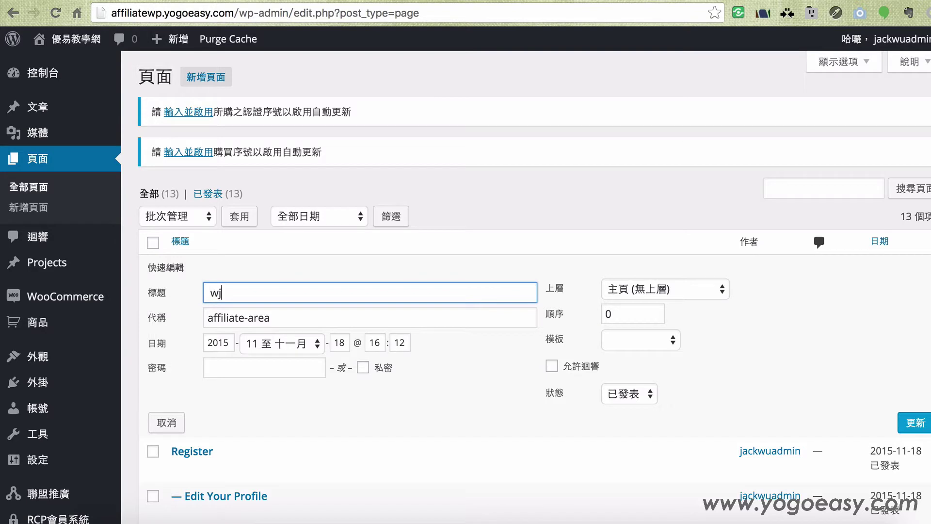
key(BackSpace)
key(BackSpace)
key(BackSpace)
text(推廣後台)
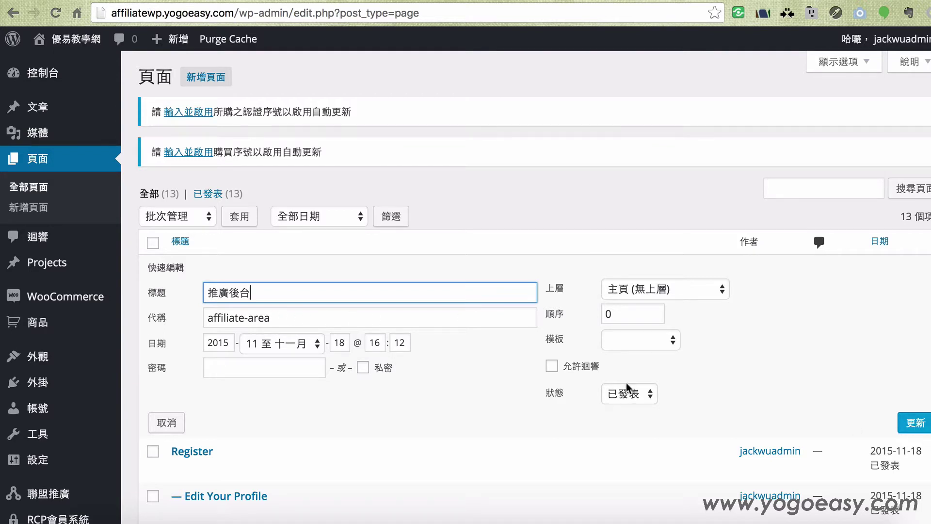
click(915, 421)
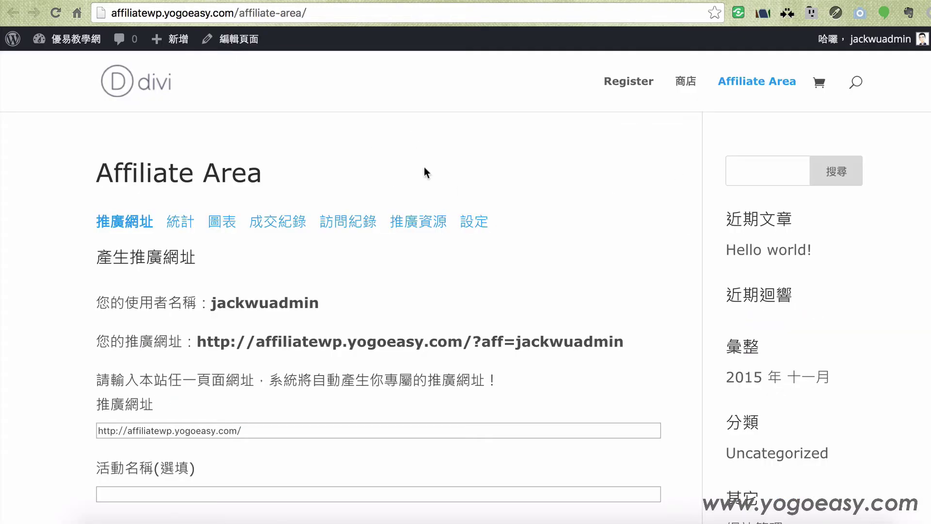
key(super+r)
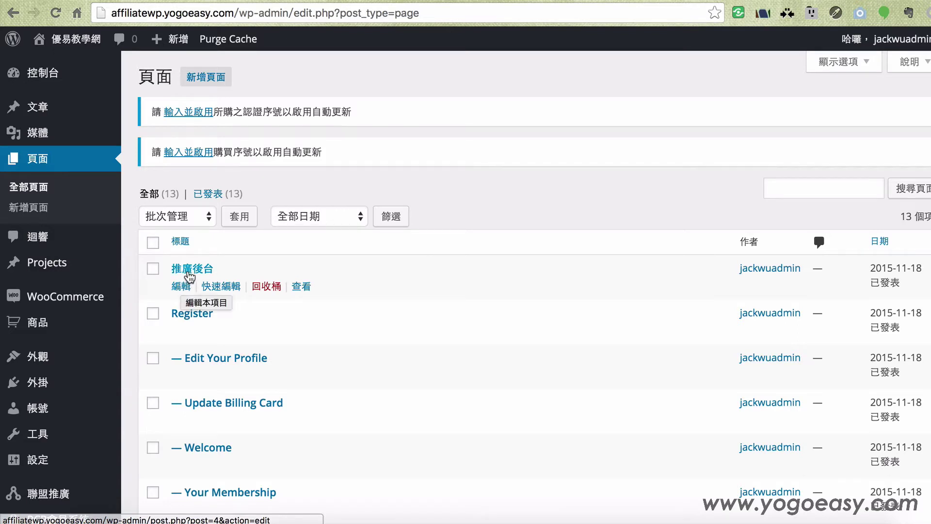
Open the 推廣後台 page for editing and examine its [affiliate_area] shortcode alongside the page assignments in the affiliate settings
click(191, 269)
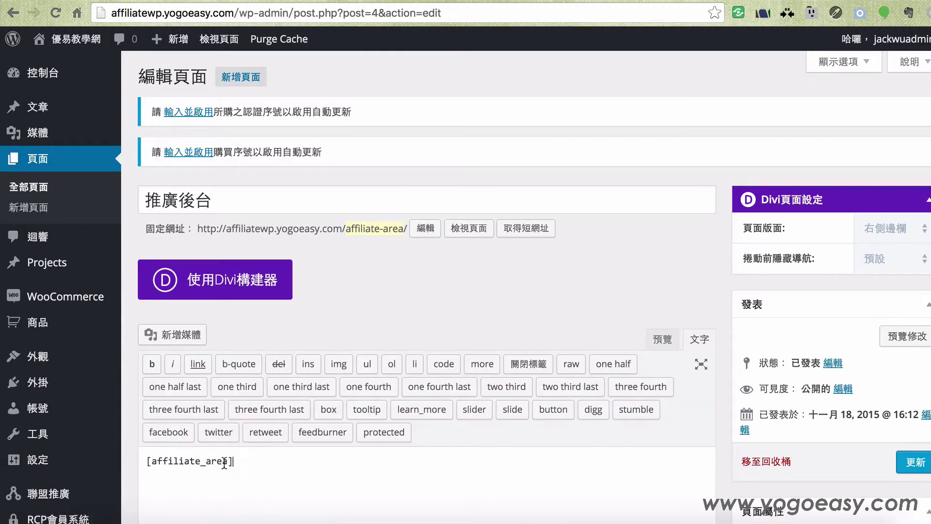
drag(235, 464, 138, 463)
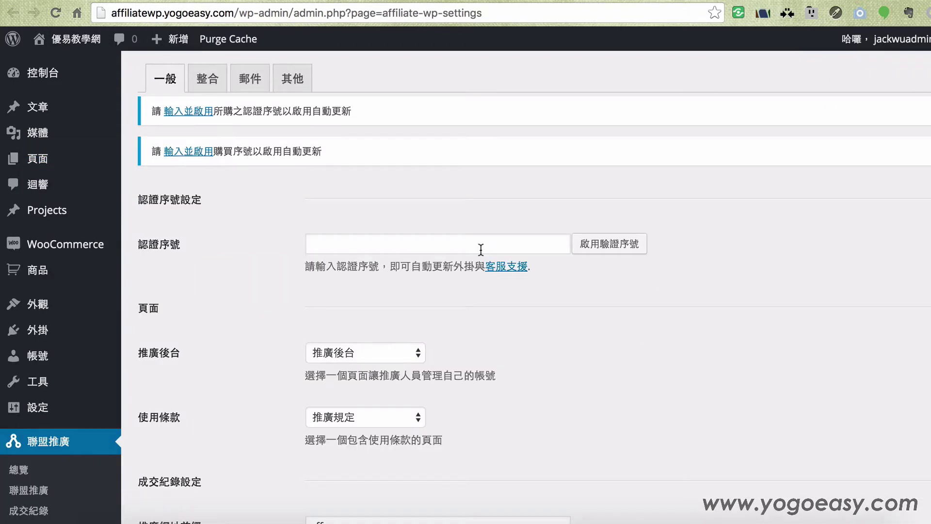
scroll(58, 448, down, 5)
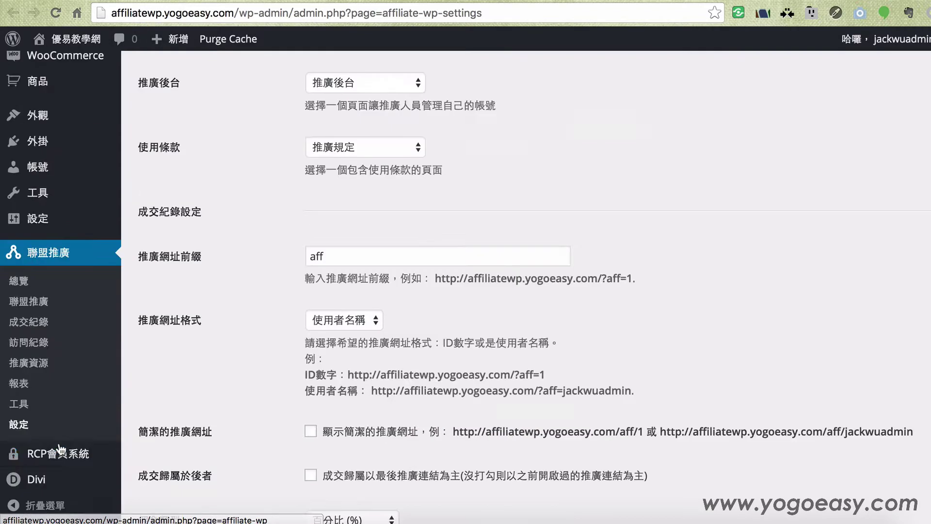
scroll(233, 348, up, 5)
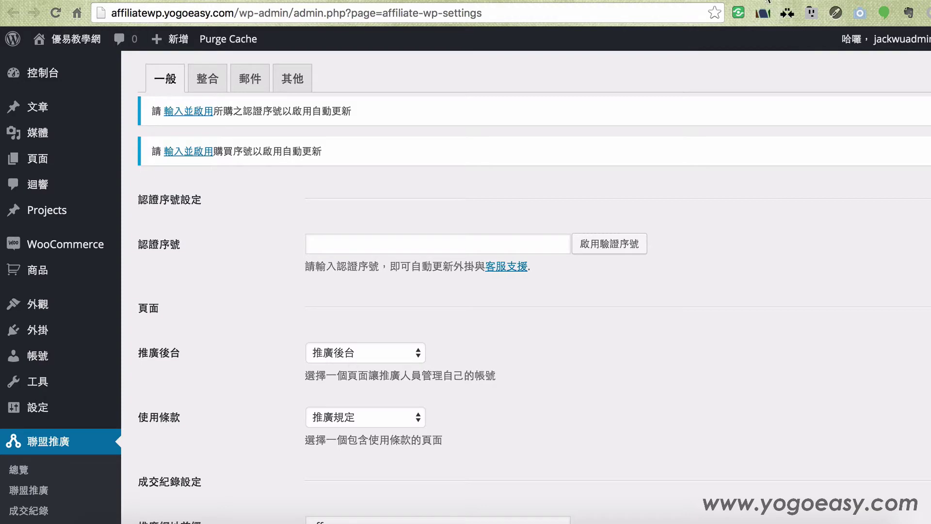
click(767, 1)
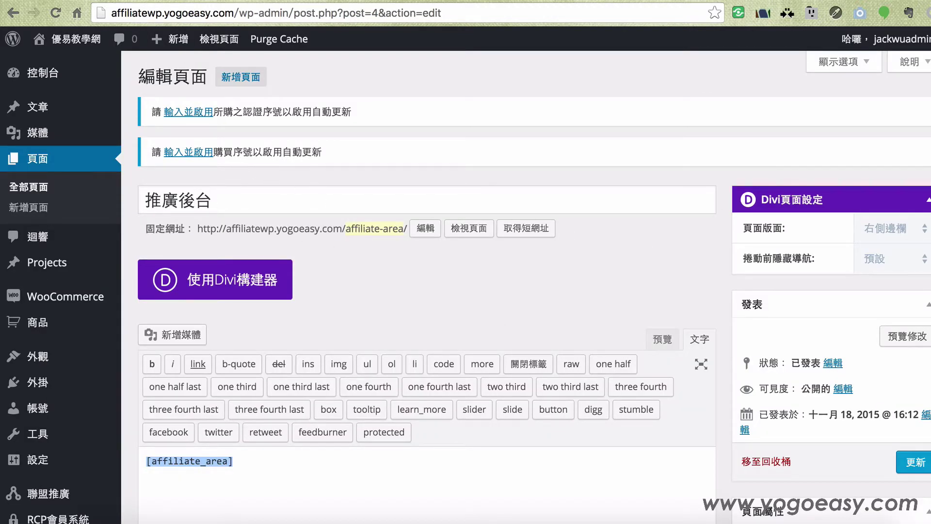
key(ctrl+shift+Tab)
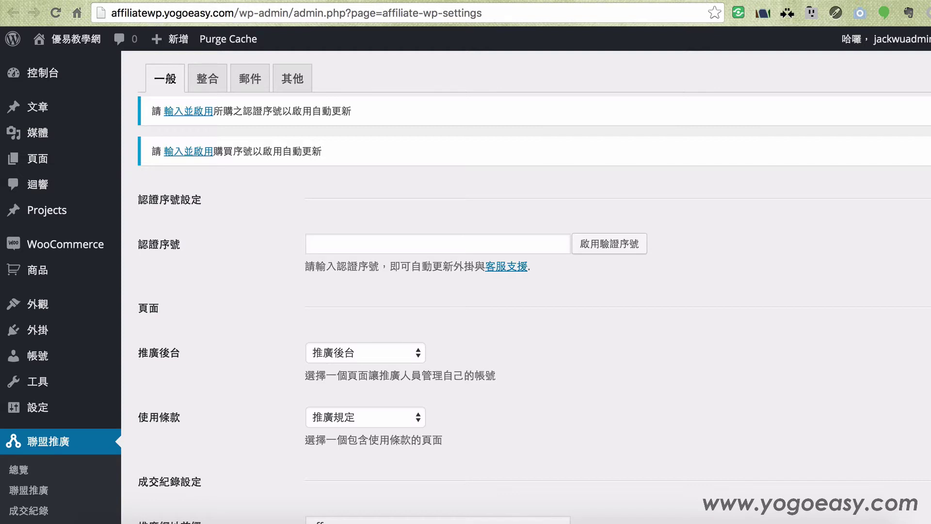
key(ctrl+Tab)
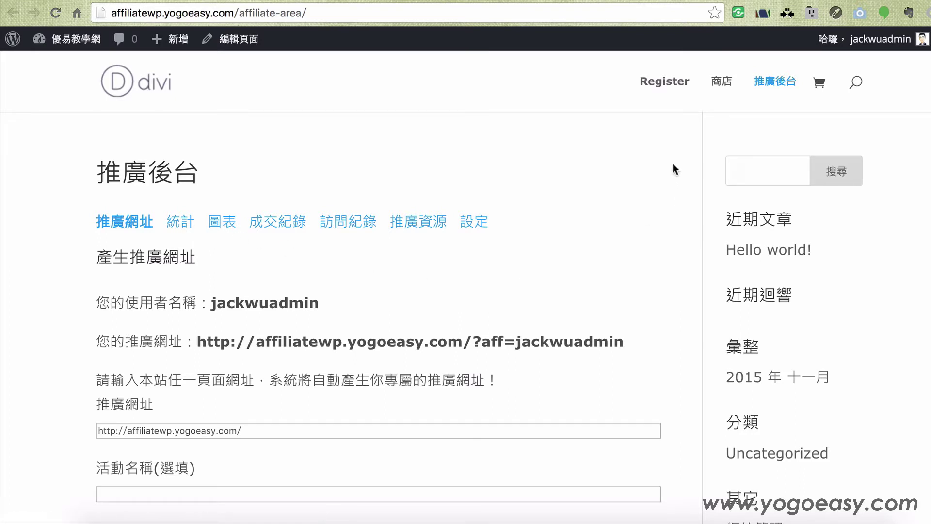
key(ctrl+Tab)
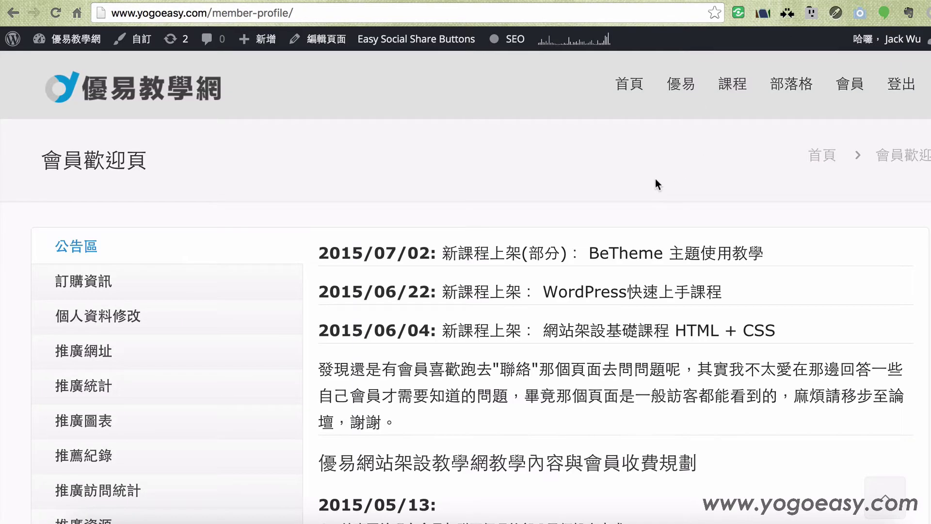
scroll(656, 185, down, 5)
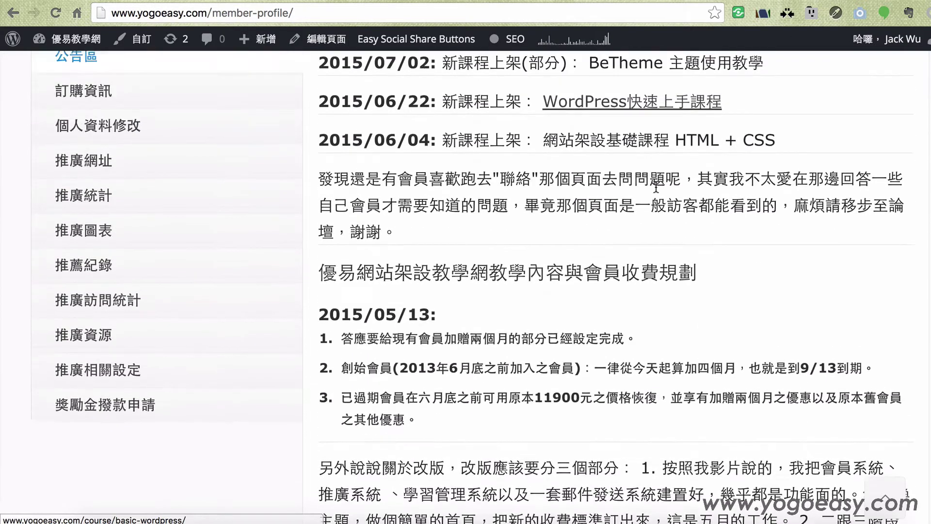
scroll(472, 268, up, 3)
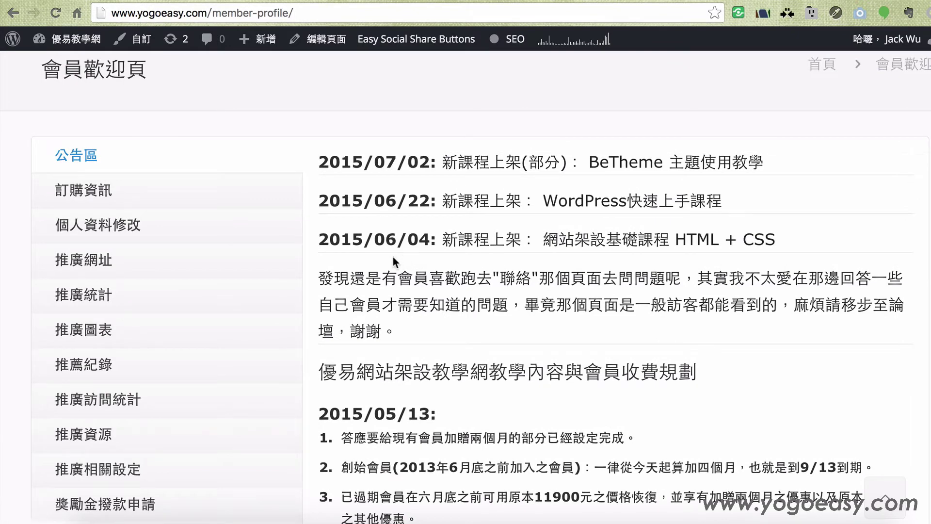
click(132, 264)
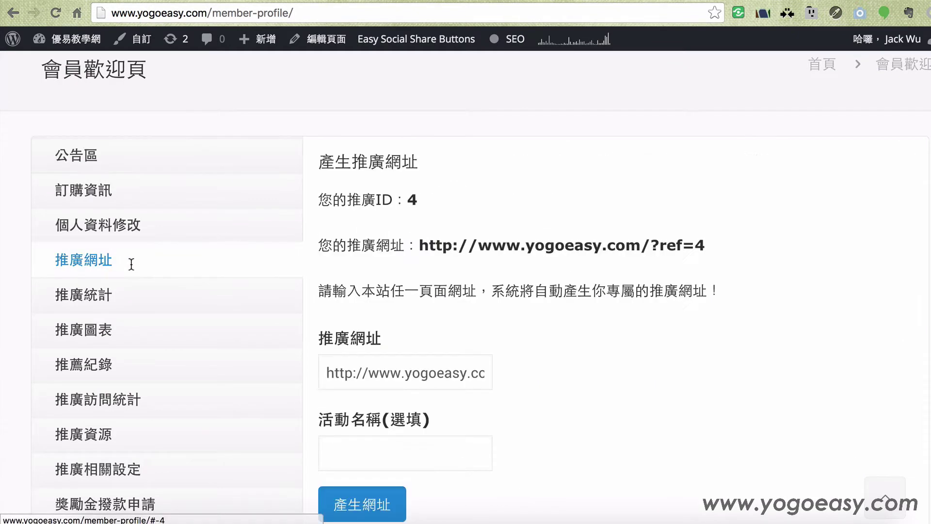
click(114, 297)
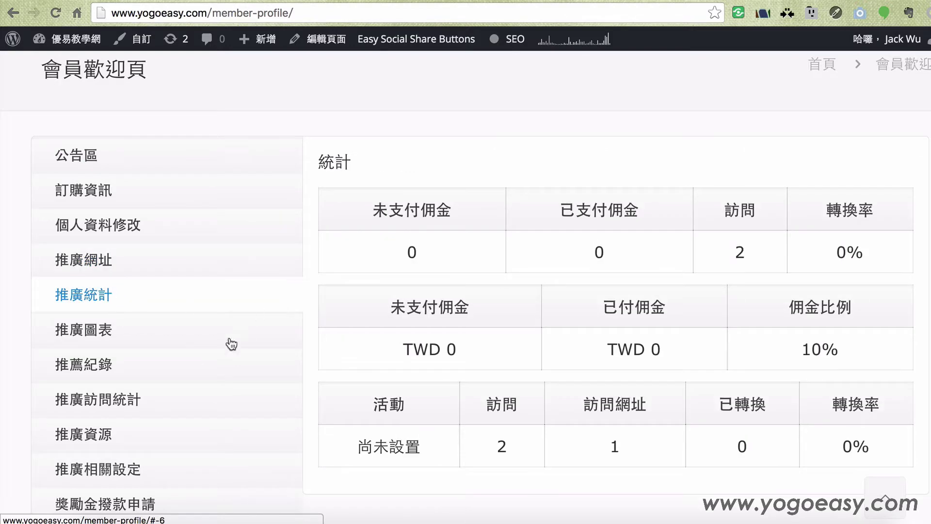
scroll(345, 342, up, 3)
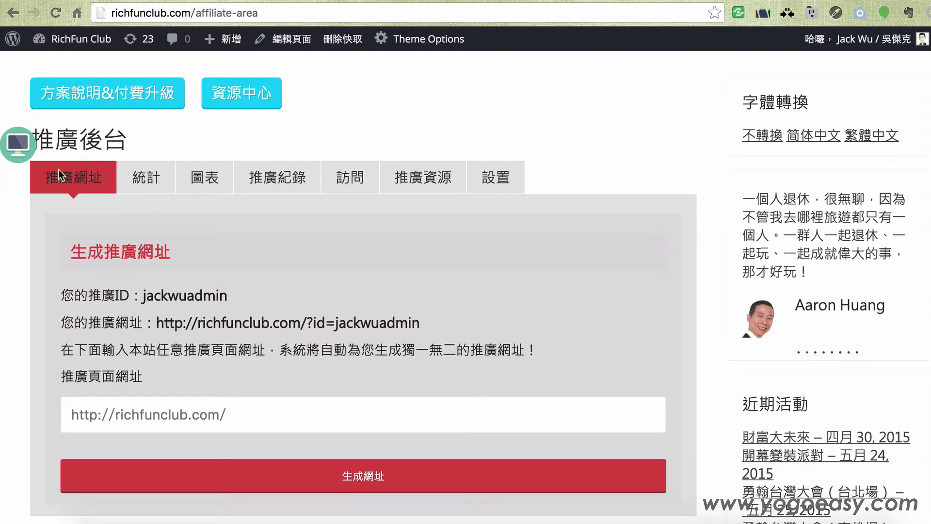
Compare the affiliate areas on richfunclub.com and mlmmp.com, viewing their statistics, chart, referral and visit sections
click(140, 179)
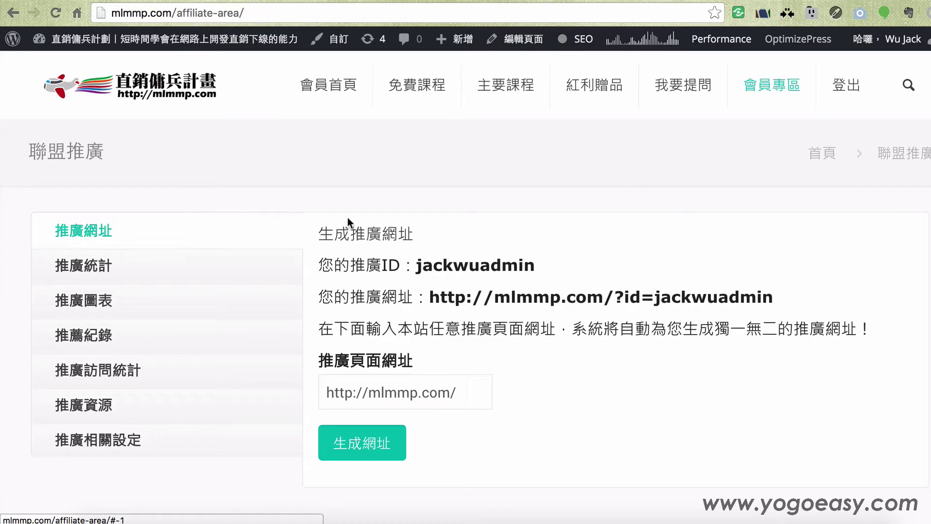
click(143, 266)
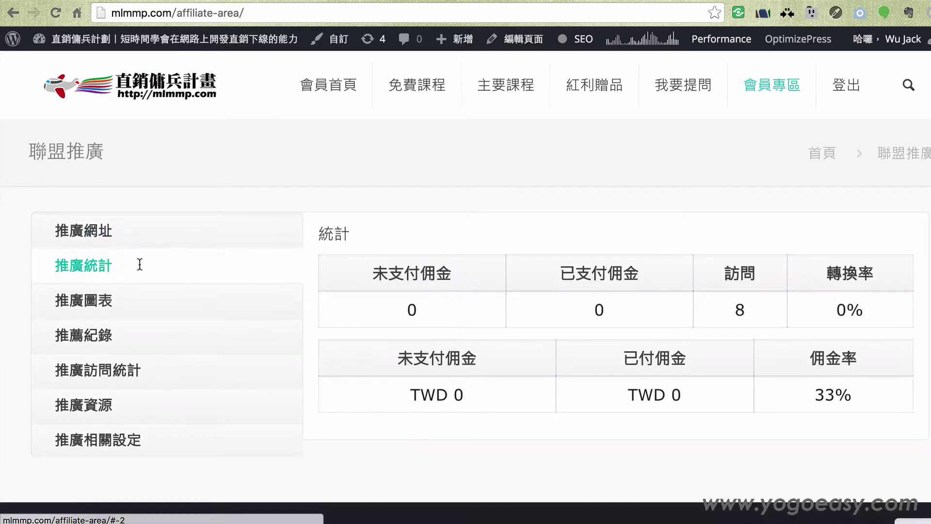
click(136, 307)
click(130, 336)
click(136, 370)
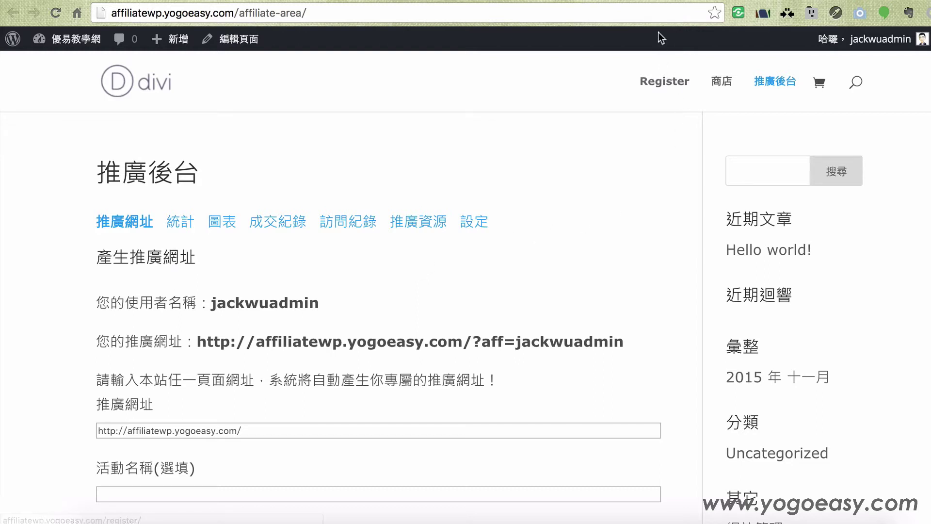
Read the AffiliateWP - Affiliate Area Shortcodes plugin page on WordPress.org, down to its list of shortcodes for each tab
key(ctrl+Tab)
click(616, 245)
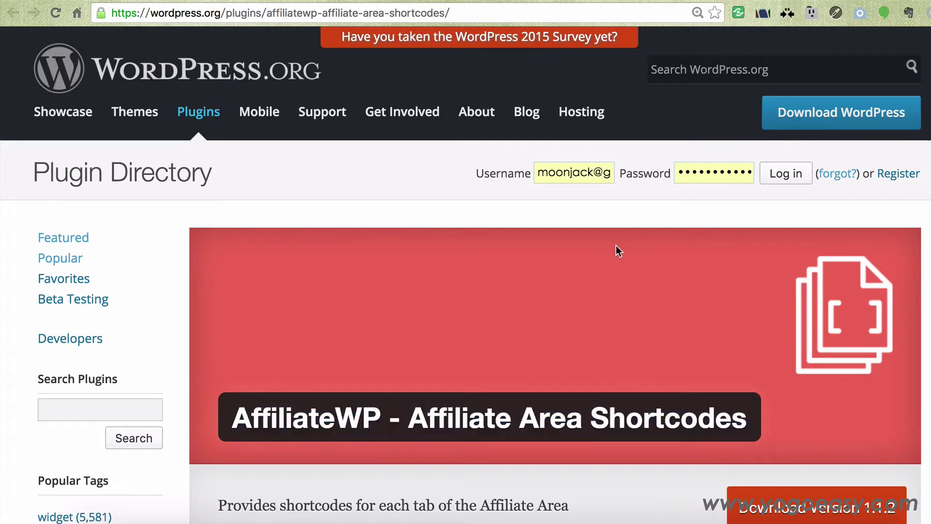
scroll(619, 240, down, 1)
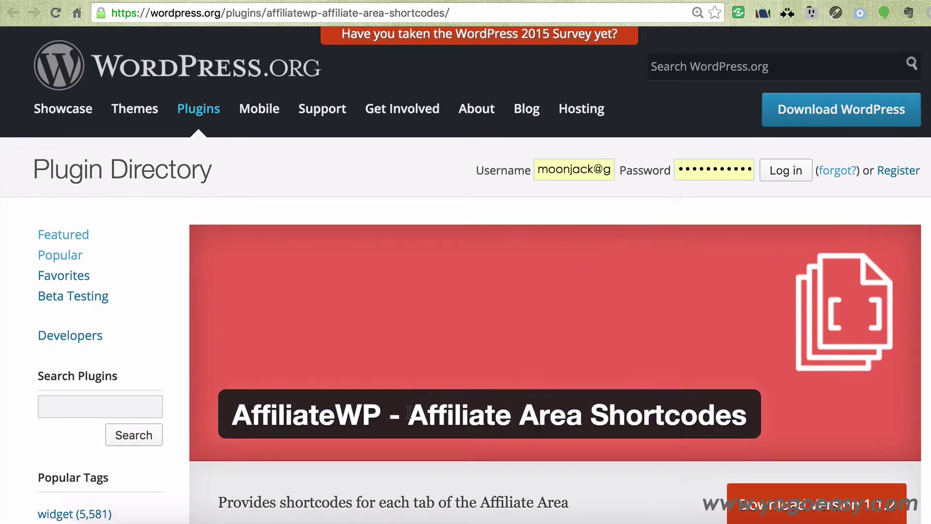
drag(408, 412, 747, 415)
scroll(565, 267, down, 3)
scroll(565, 273, down, 6)
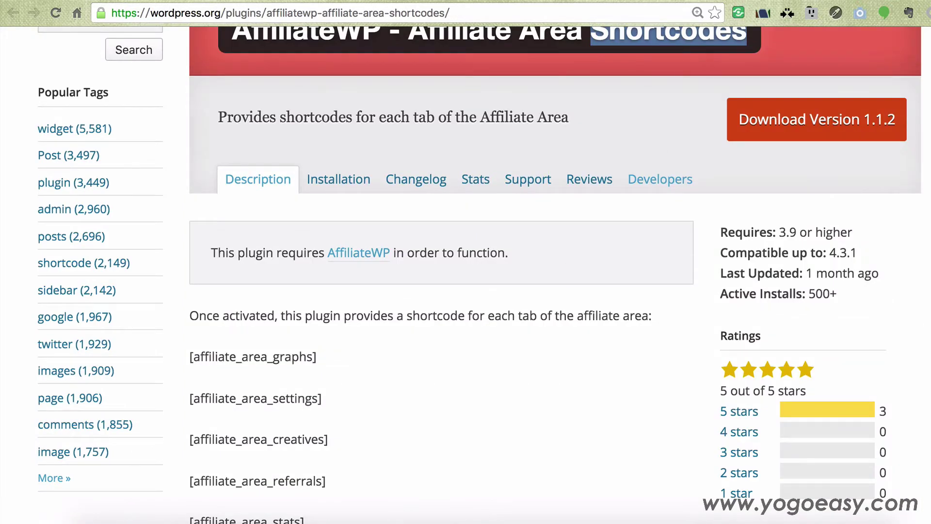
key(ctrl+shift+Tab)
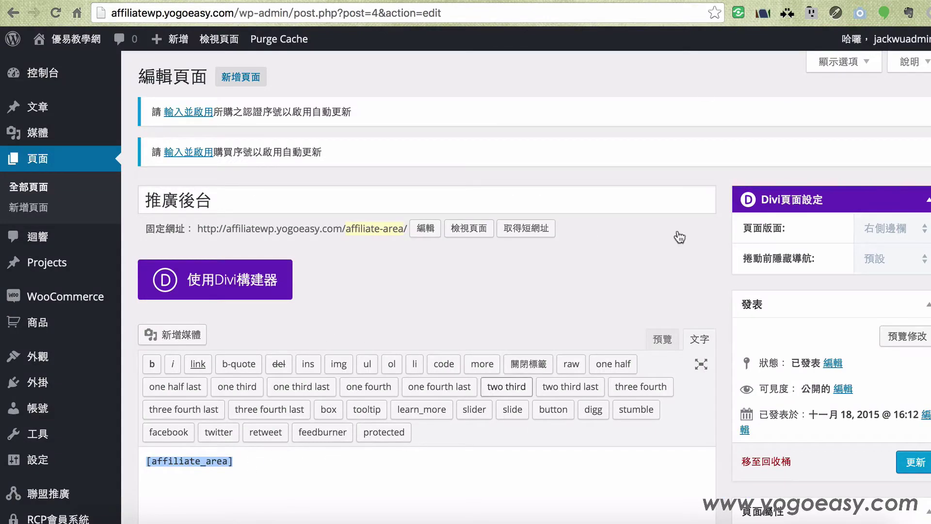
key(ctrl+Tab)
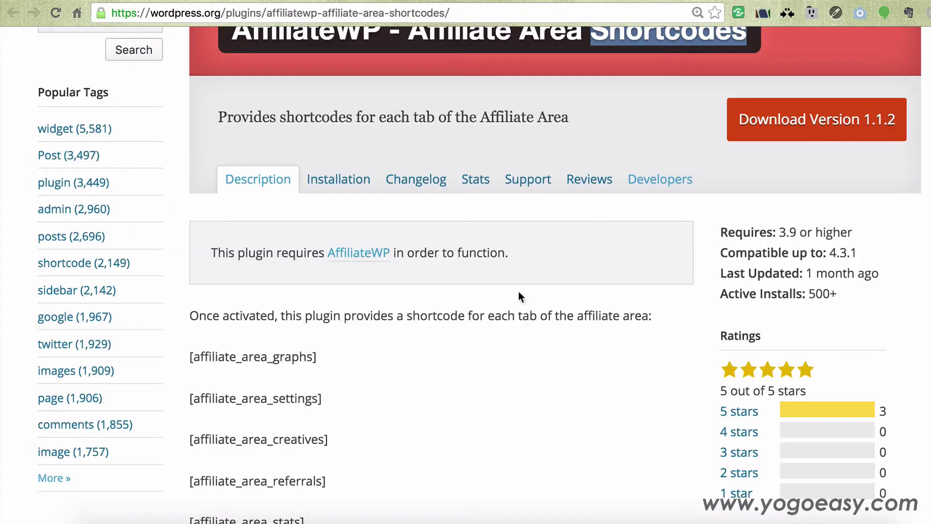
scroll(411, 365, down, 3)
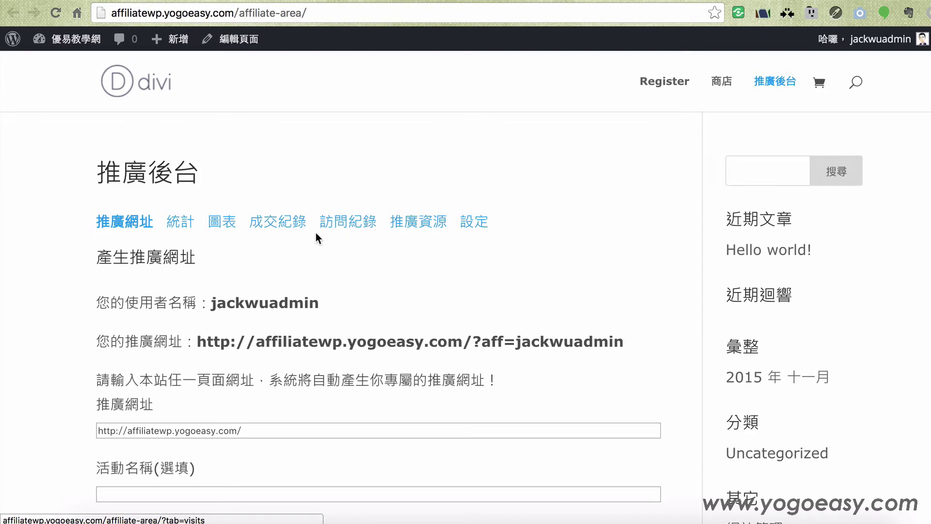
View the 圖表 section of the 推廣後台 page and highlight the matching [affiliate_area_graphs] shortcode on the plugin page
click(215, 225)
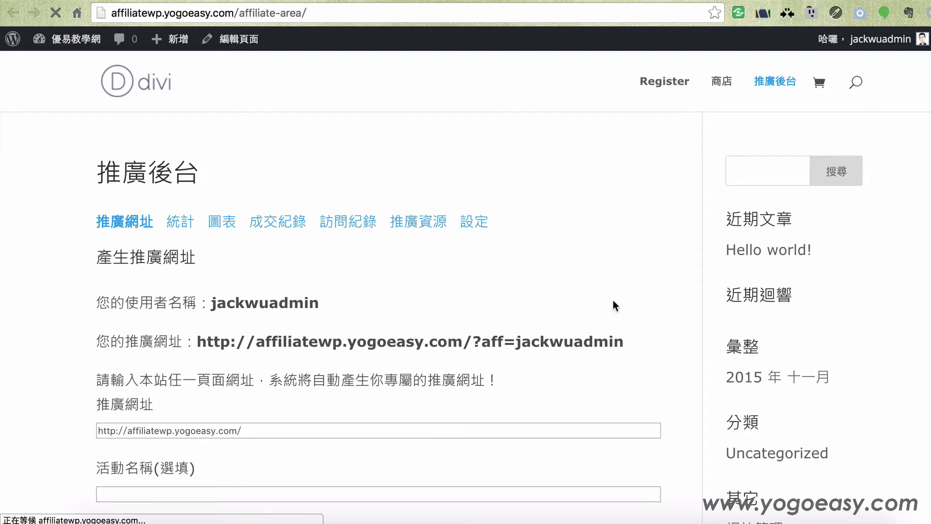
scroll(614, 304, down, 1)
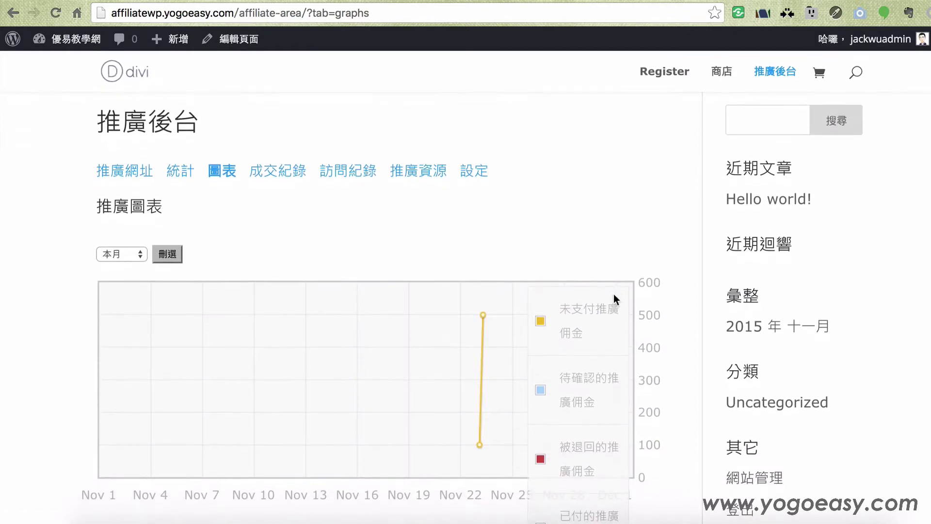
scroll(614, 294, up, 2)
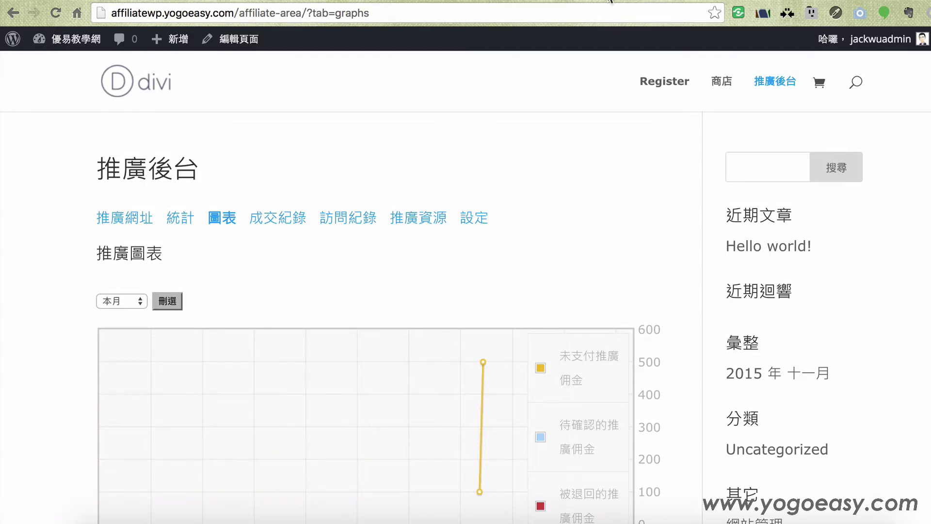
key(ctrl+Tab)
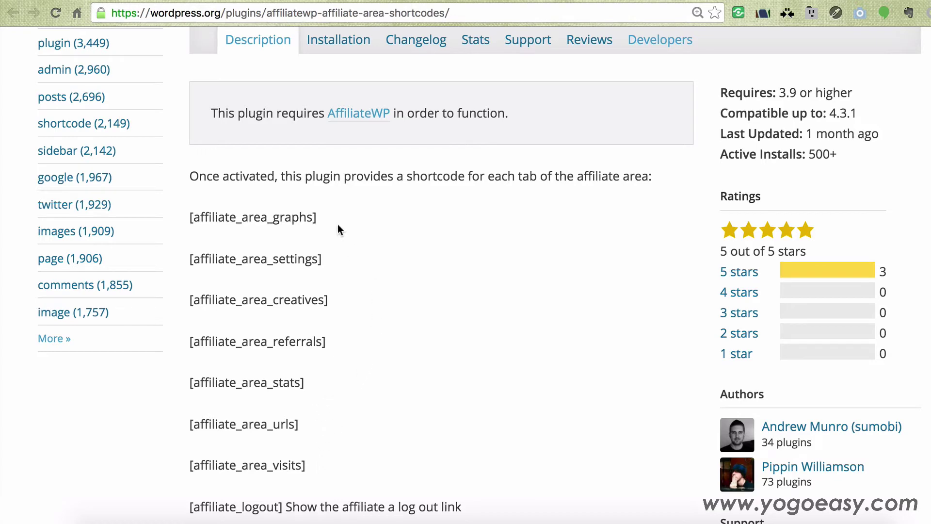
drag(318, 218, 200, 217)
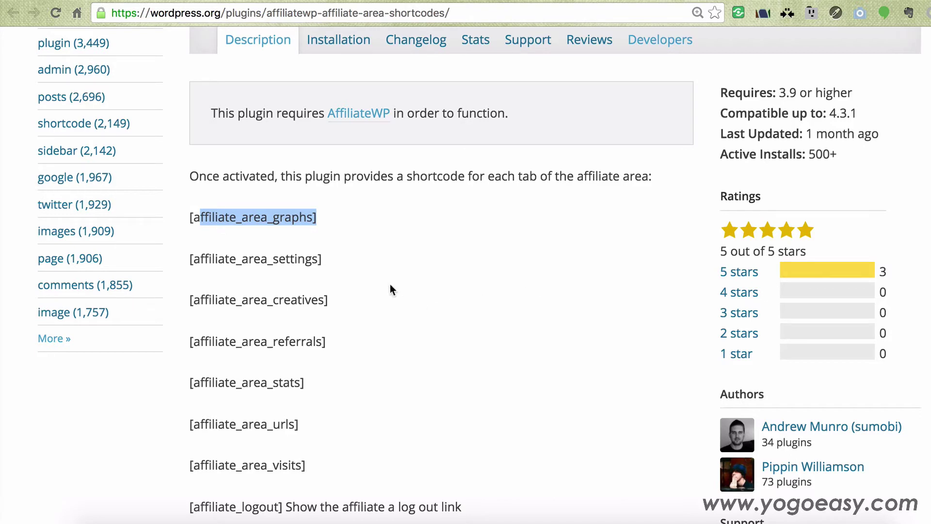
Install the AffiliateWP - Affiliate Area Shortcodes plugin from the WordPress plugin search results
click(739, 1)
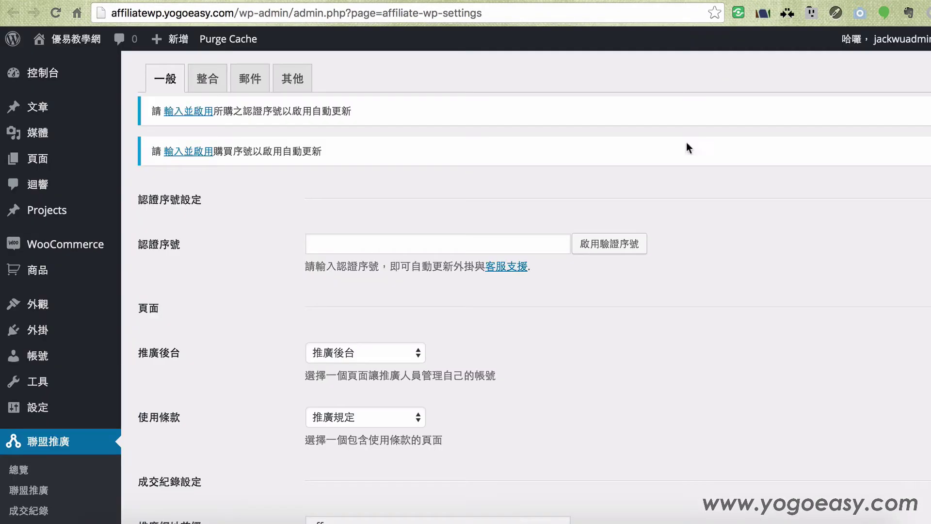
click(702, 1)
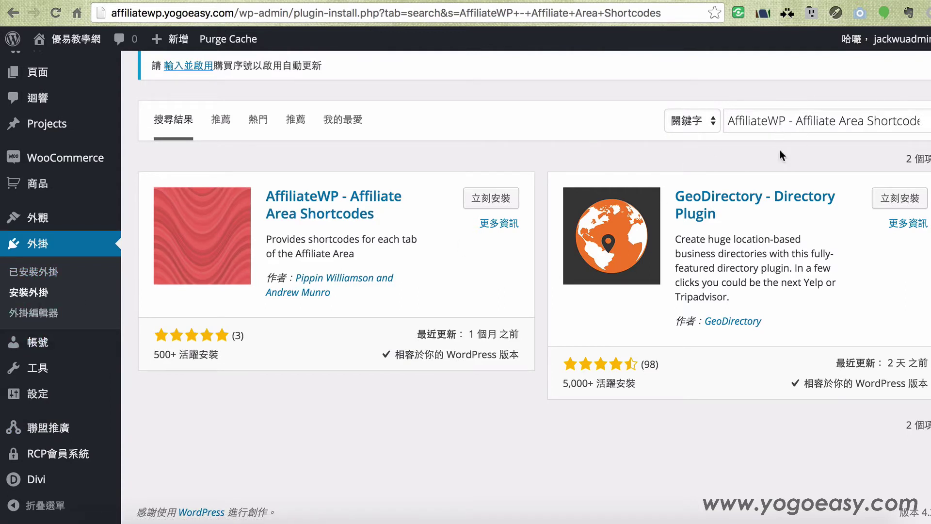
click(489, 199)
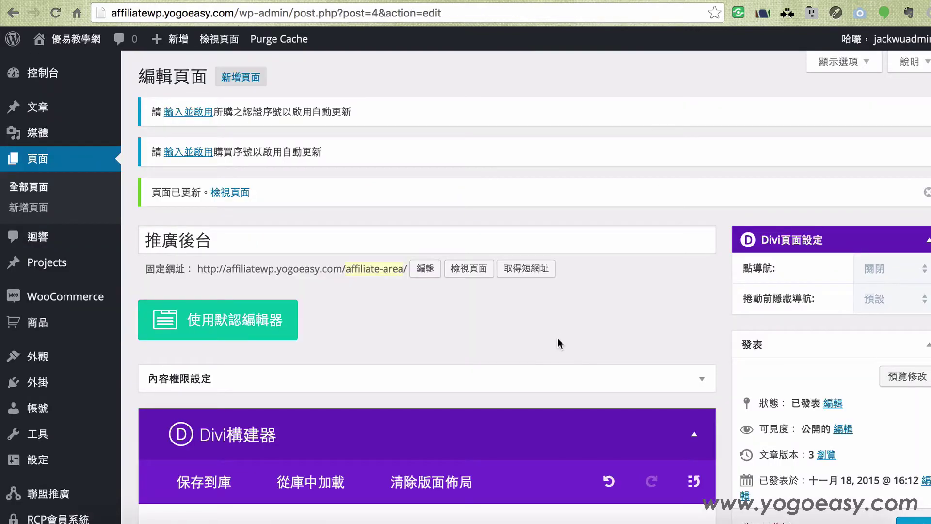
Insert a 選項卡 module into the empty row of the 推廣後台 page in the Divi builder
scroll(571, 299, down, 3)
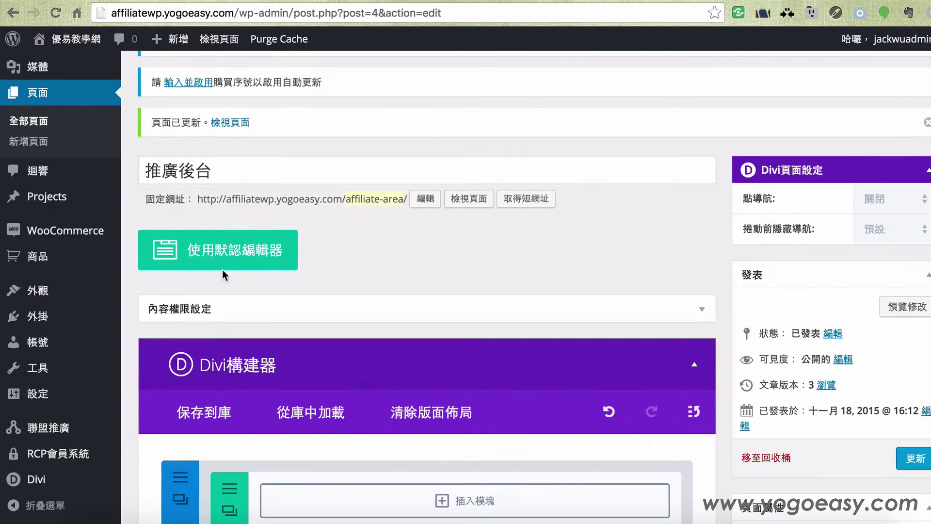
scroll(428, 266, down, 5)
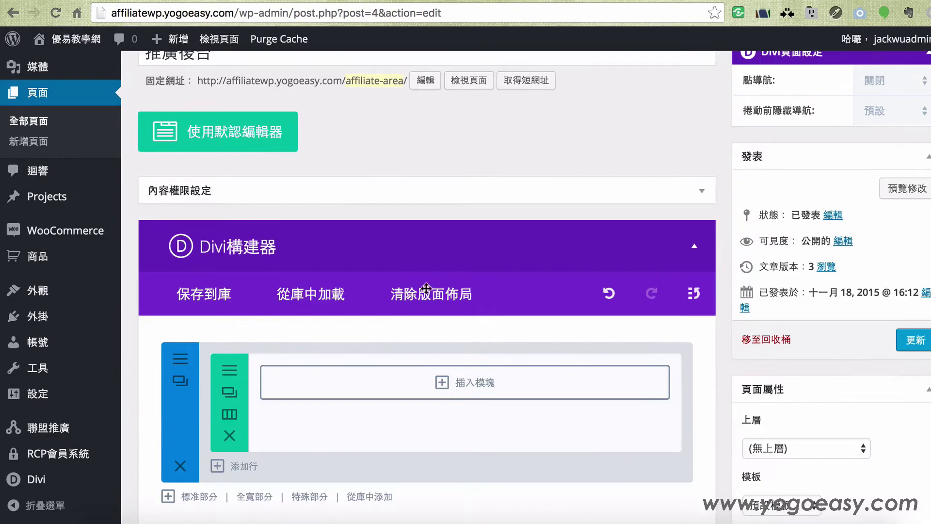
click(441, 383)
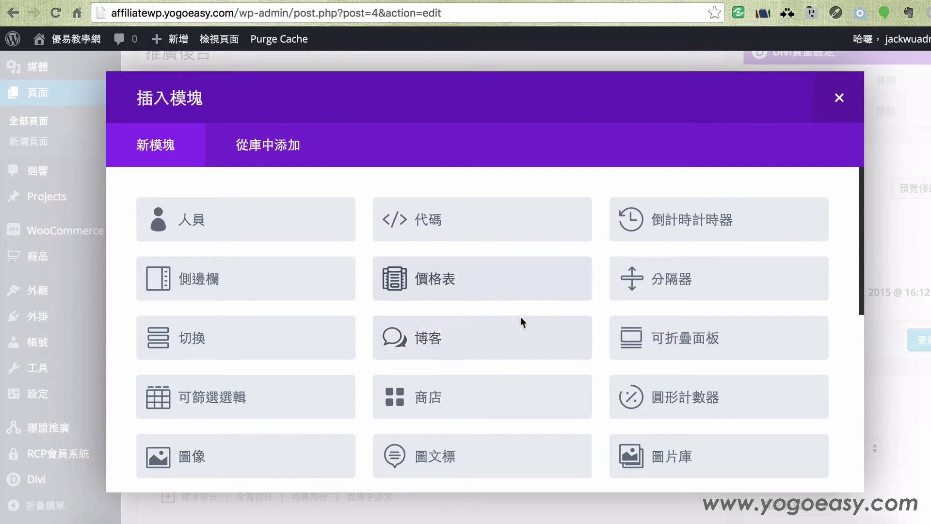
scroll(520, 271, down, 8)
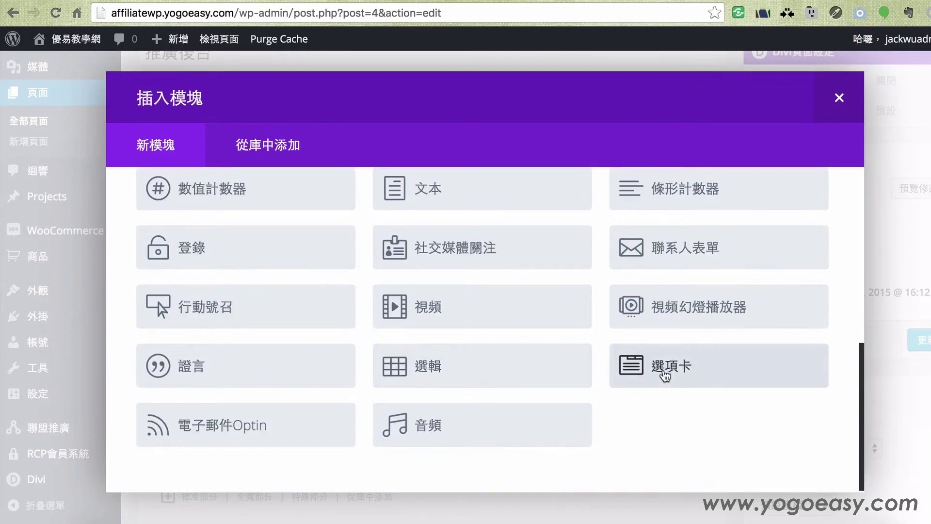
click(661, 383)
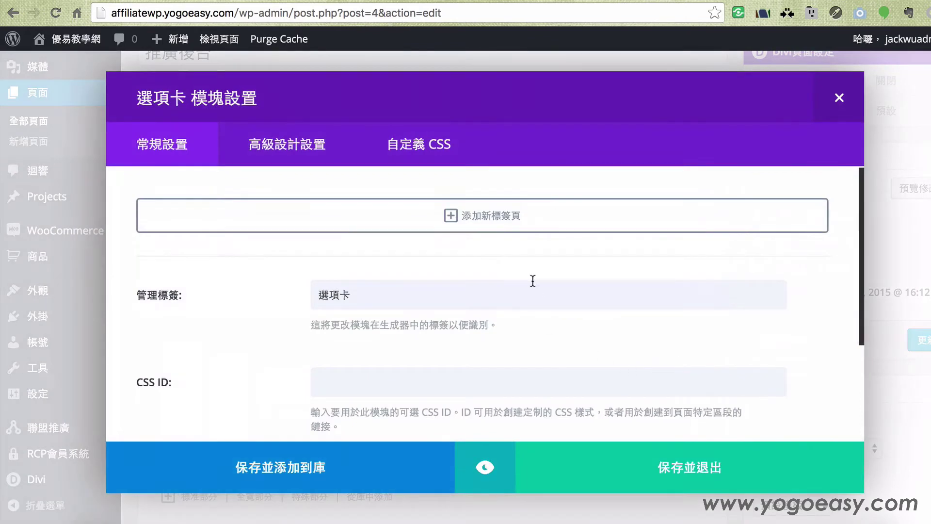
Add a first tab to the 選項卡 module and title it 推廣網址
click(449, 215)
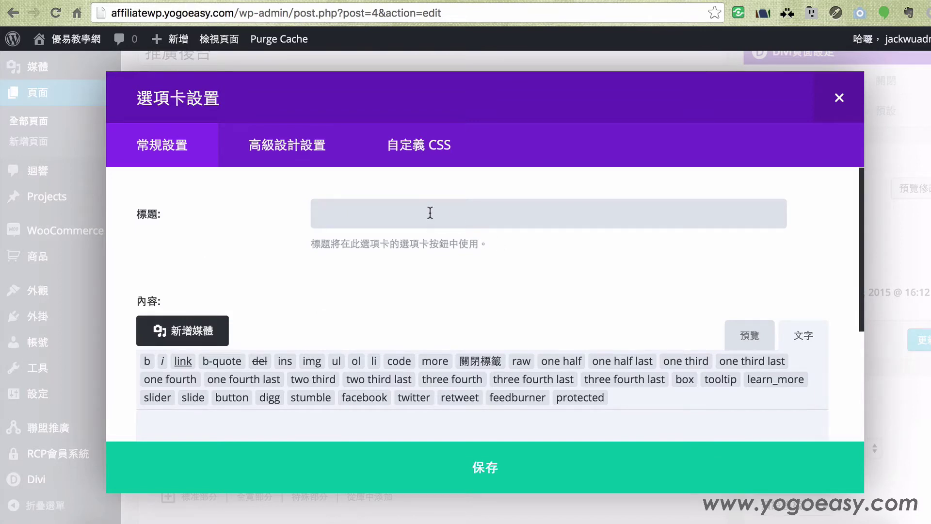
text(ㄕ)
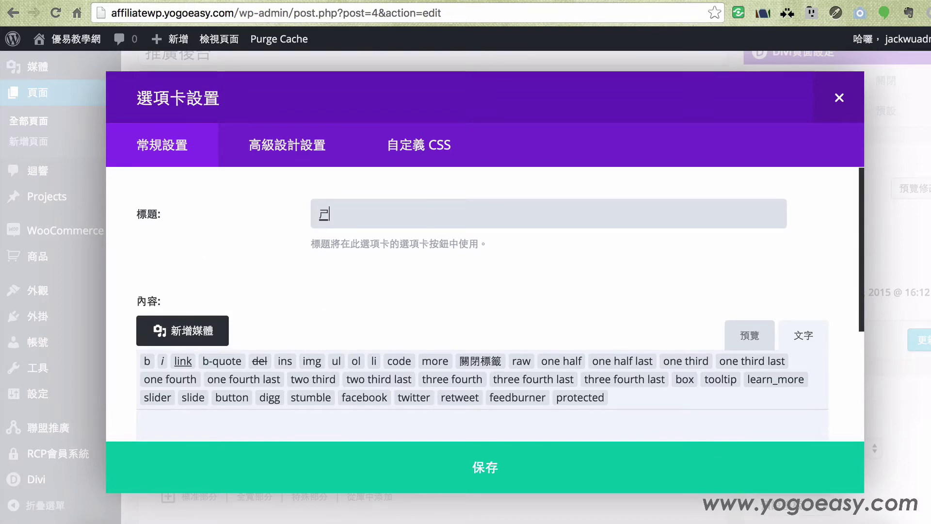
text(推廣網址)
key(Return)
scroll(425, 270, down, 1)
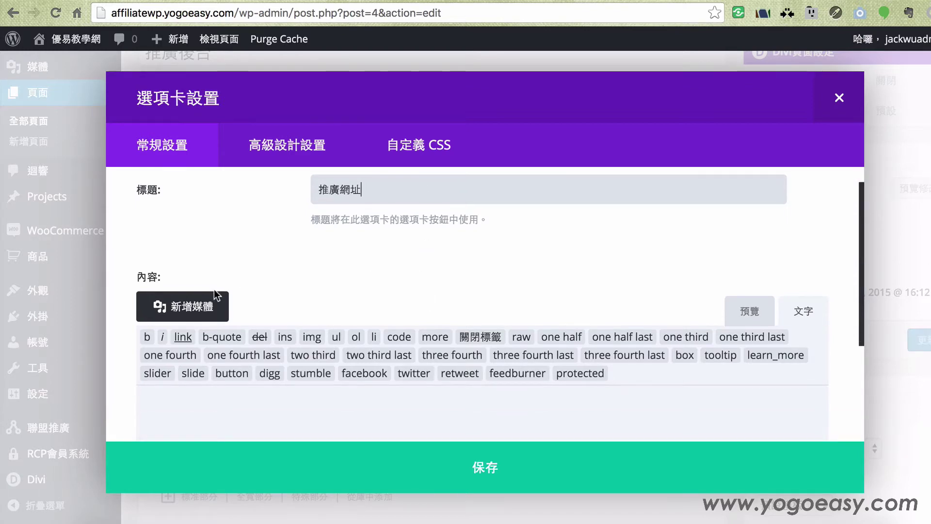
click(803, 313)
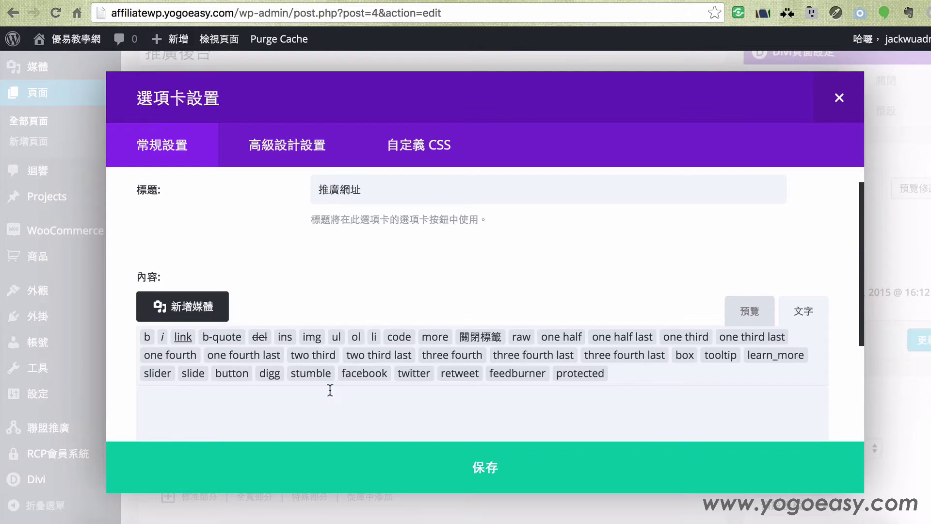
click(331, 423)
Copy the [affiliate_area_urls] shortcode from the plugin's WordPress.org description page
click(775, 1)
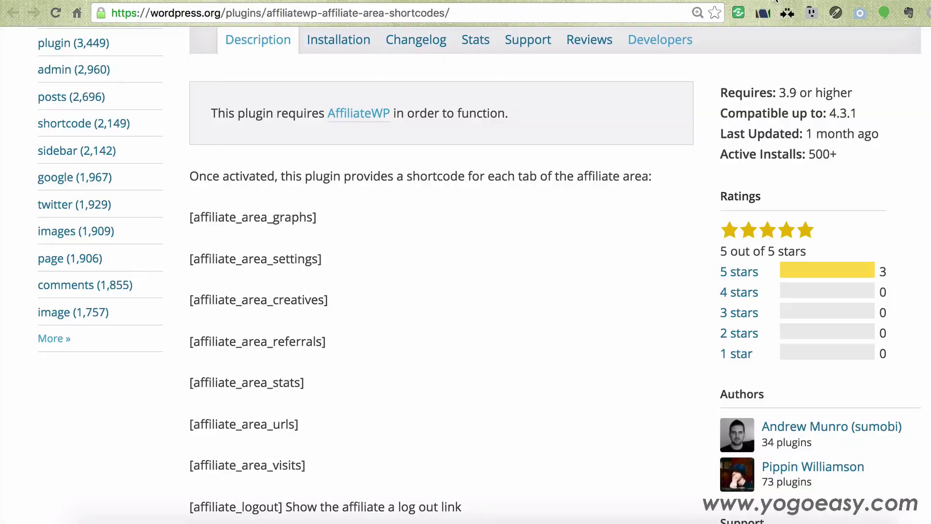
scroll(571, 245, up, 6)
scroll(310, 82, up, 5)
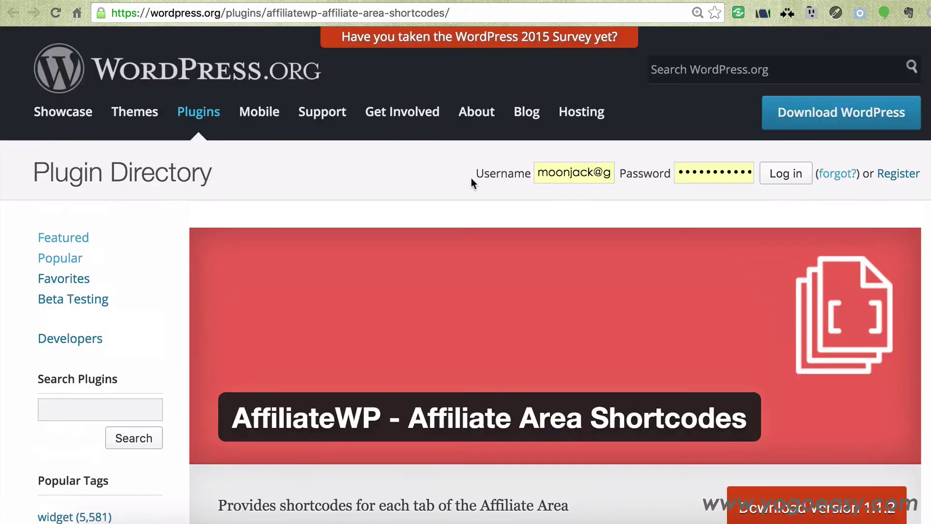
mouse_move(375, 156)
scroll(485, 204, down, 5)
scroll(500, 201, down, 5)
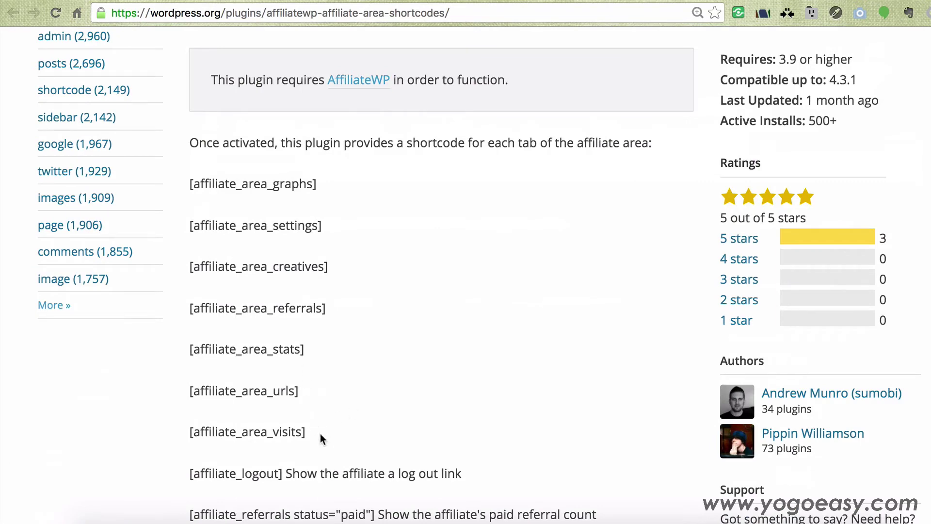
drag(299, 390, 189, 388)
key(ctrl+c)
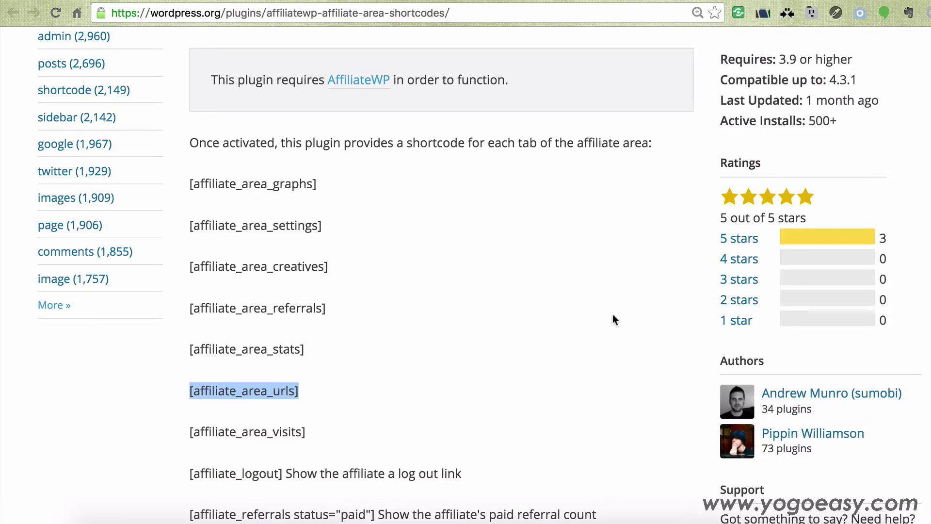
Paste [affiliate_area_urls] as the content of the 推廣網址 tab and save the tab
key(ctrl+Tab)
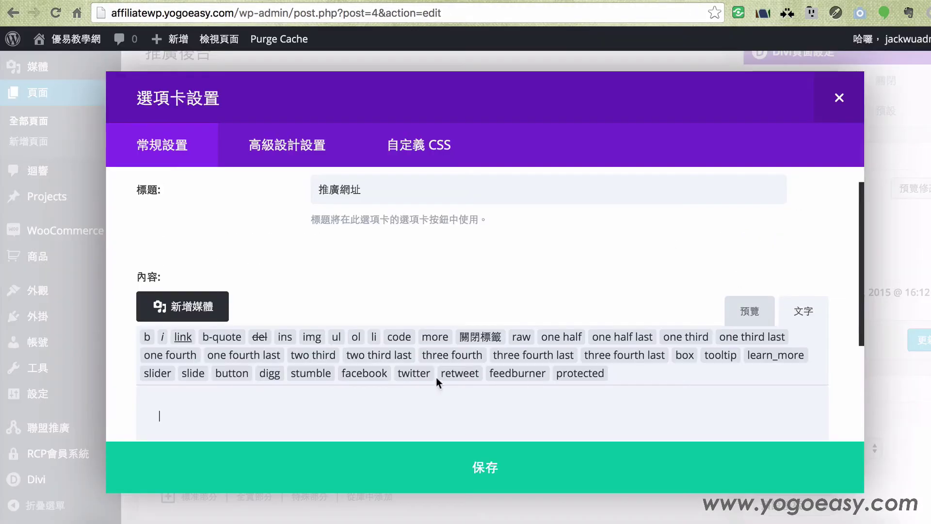
click(574, 401)
key(ctrl+v)
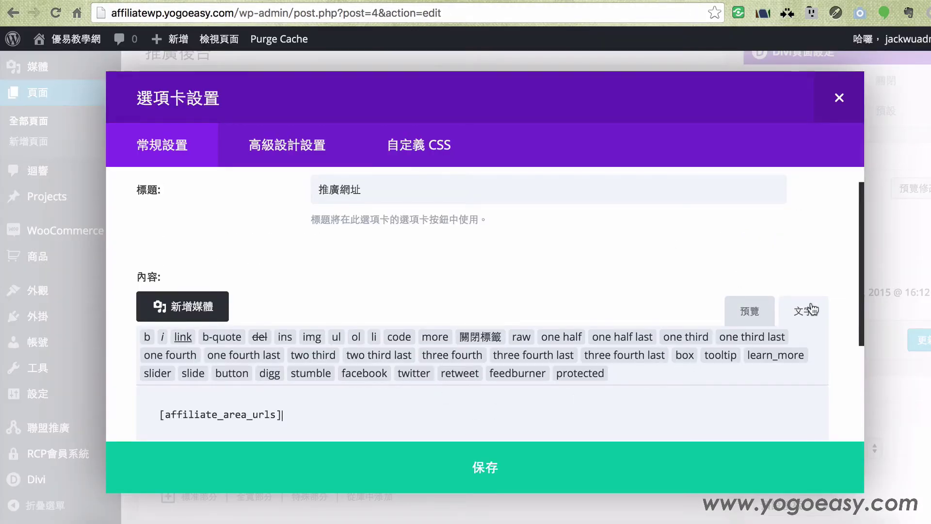
click(510, 474)
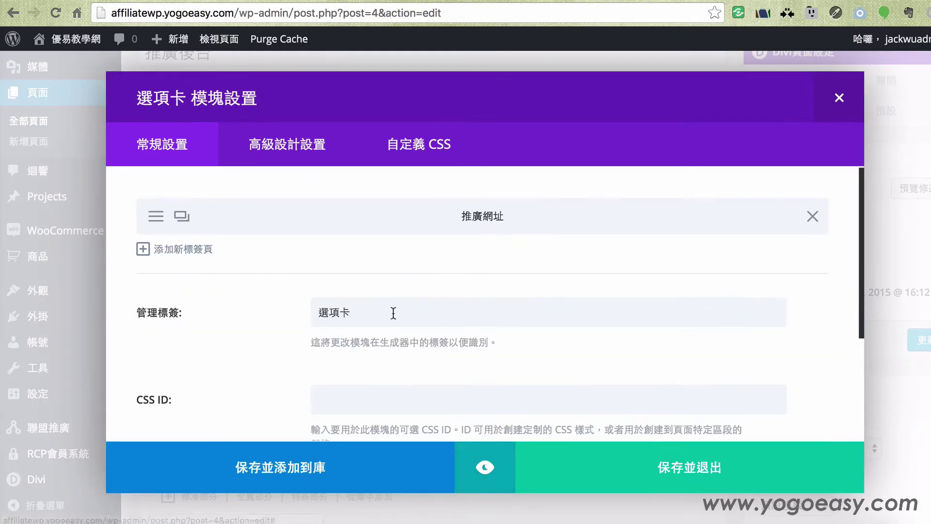
Add a second tab to the 選項卡 module and title it 成交紀錄
click(143, 249)
click(148, 257)
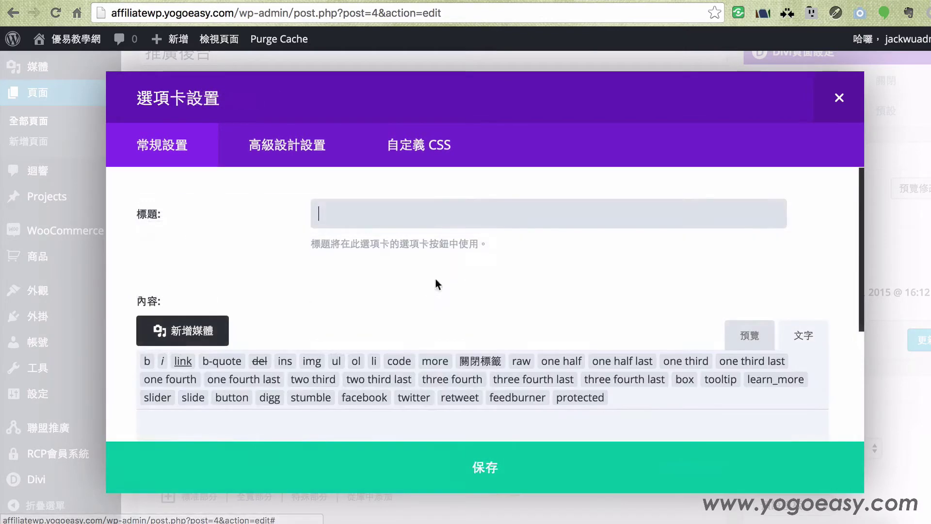
click(462, 223)
text(成)
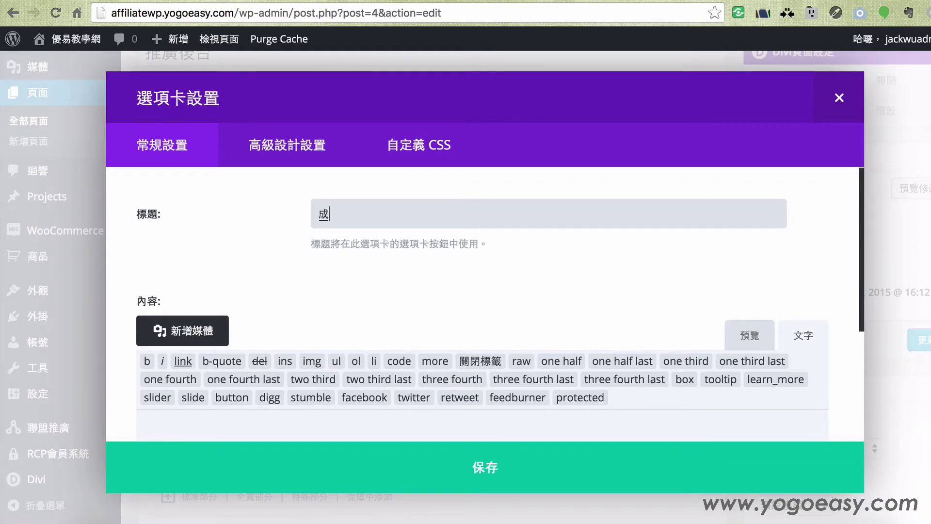
text(交紀錄)
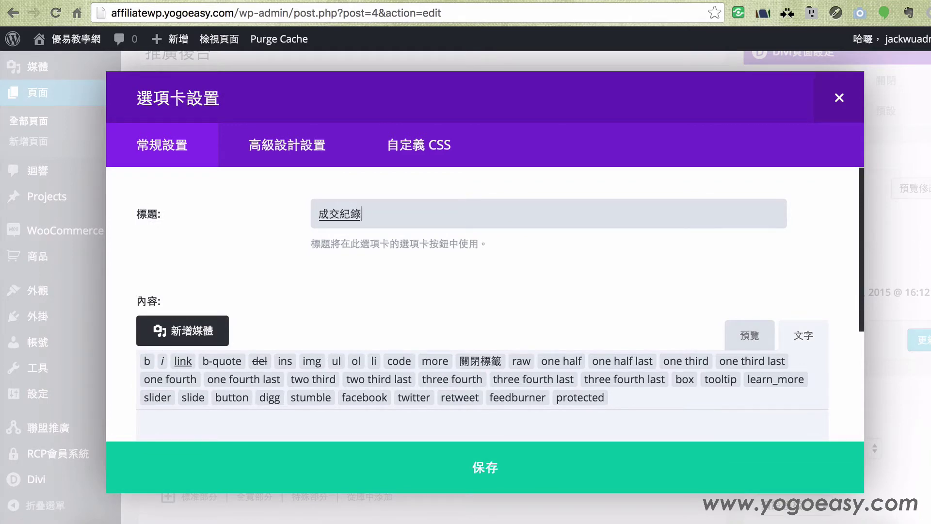
Fill the 成交紀錄 tab's content with the [affiliate_area_referrals] shortcode from the plugin page and save the tab
click(649, 427)
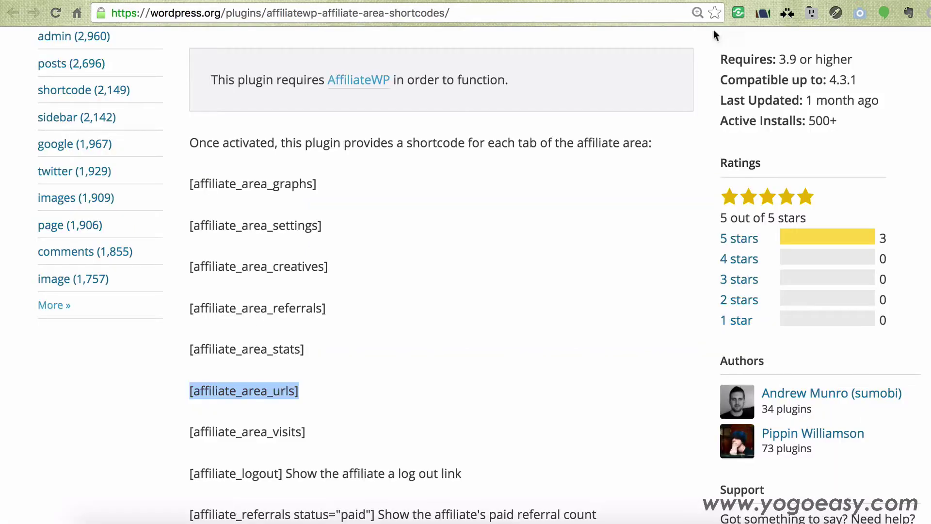
drag(339, 310, 190, 309)
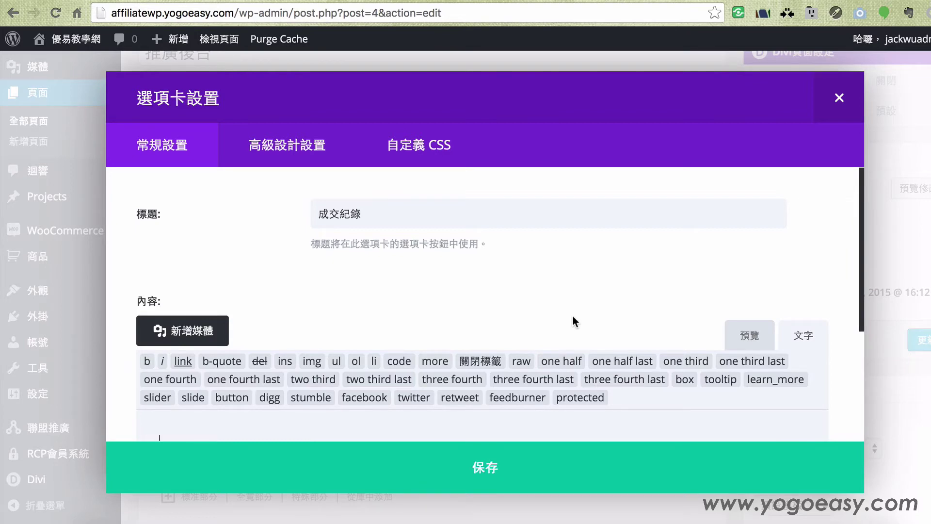
text([affiliate_area_referrals])
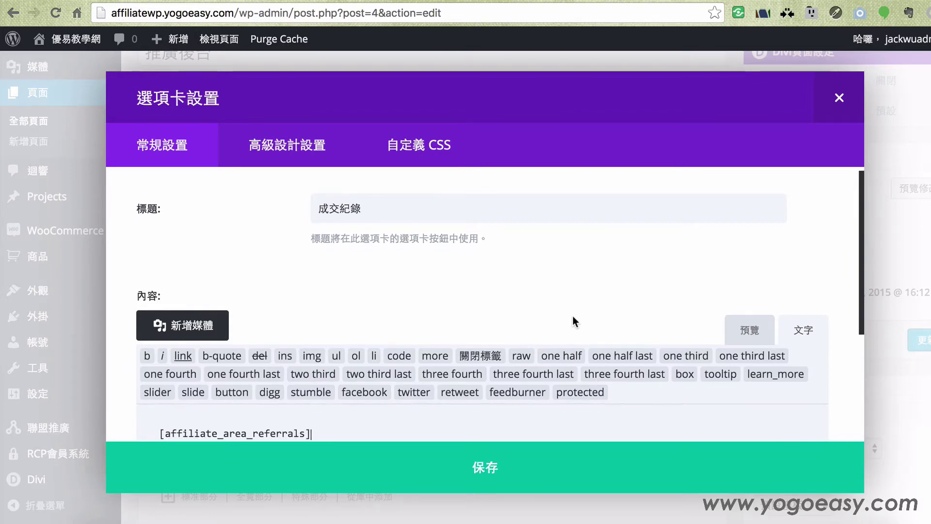
click(517, 474)
Copy the [affiliate_area_creatives] shortcode from the plugin's WordPress.org description page
click(775, 1)
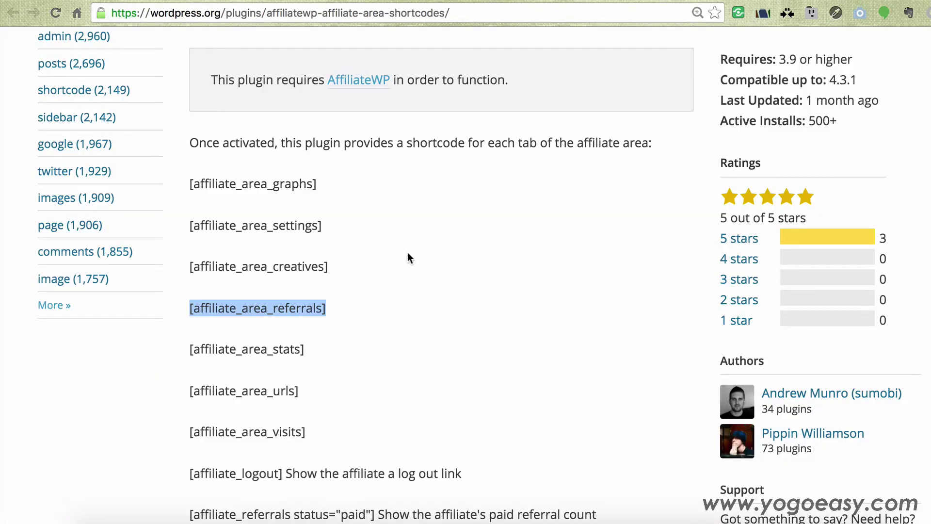
scroll(407, 255, up, 5)
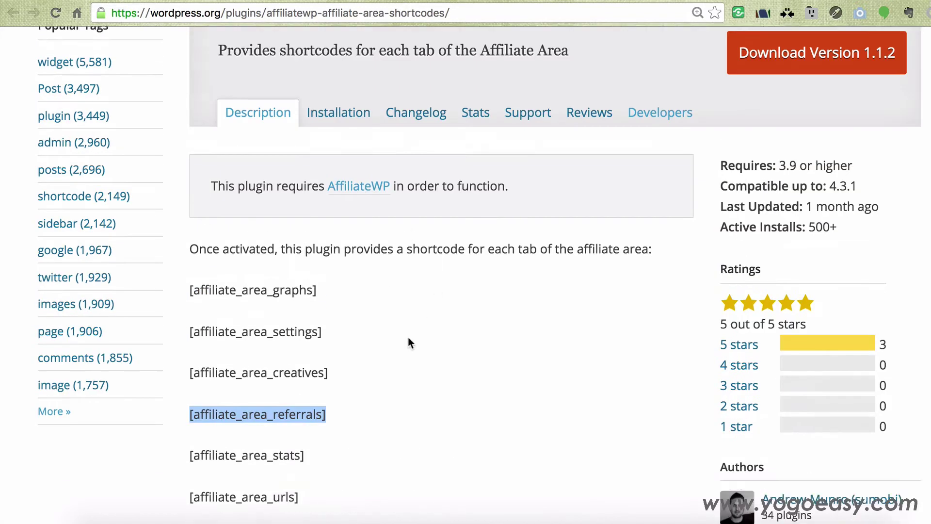
scroll(346, 370, down, 3)
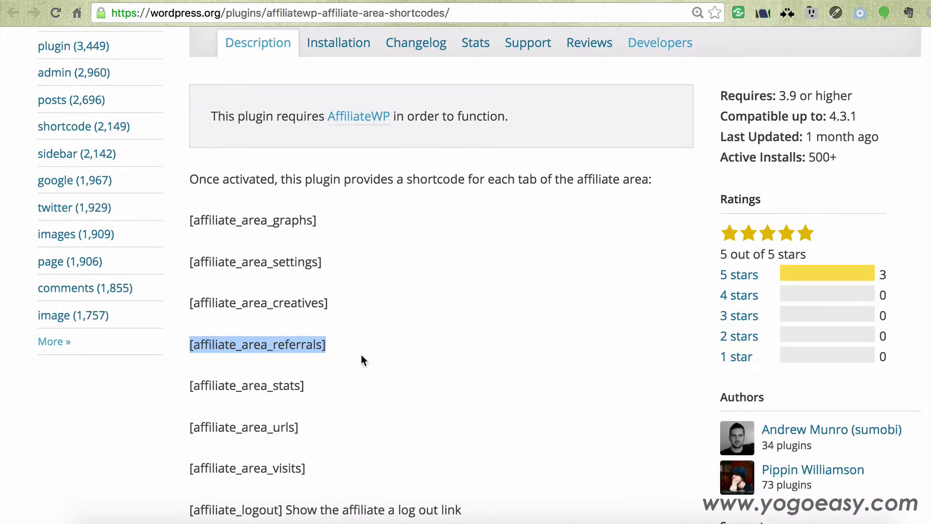
scroll(366, 353, down, 1)
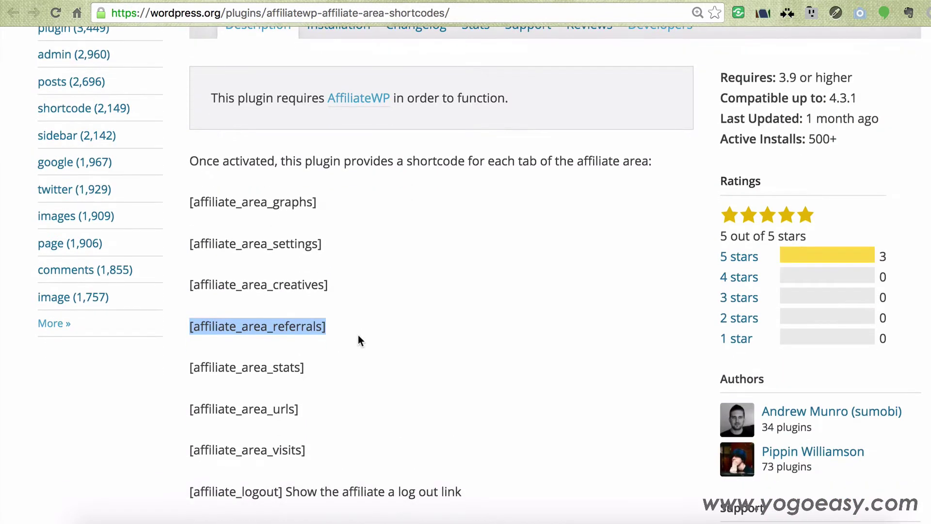
drag(347, 286, 213, 282)
click(228, 284)
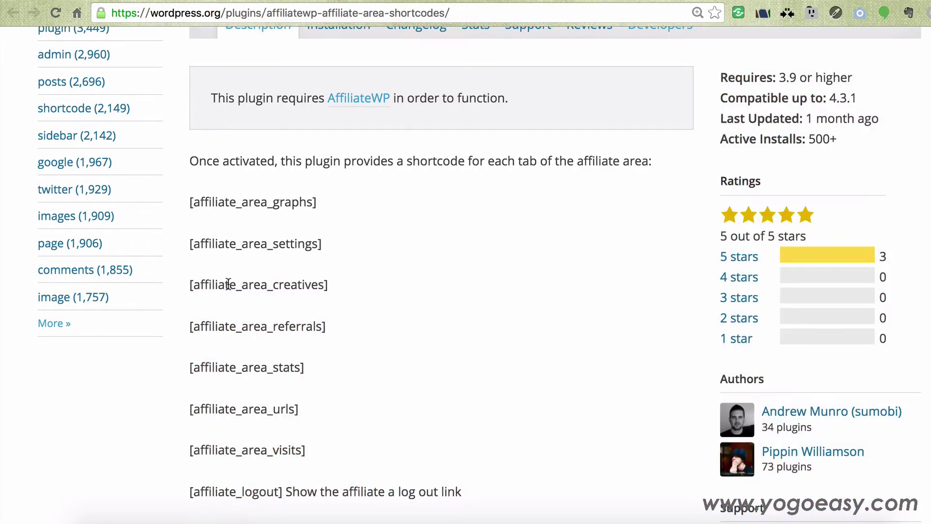
drag(342, 286, 180, 284)
drag(188, 282, 191, 281)
key(ctrl+c)
Add a third tab to the 選項卡 module in the page editor and title it 推廣資源
key(ctrl+Tab)
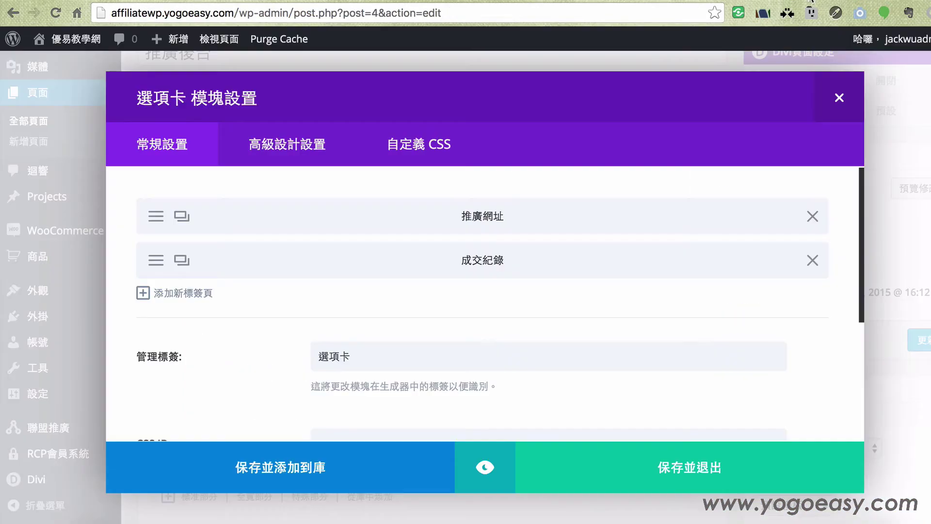
click(143, 293)
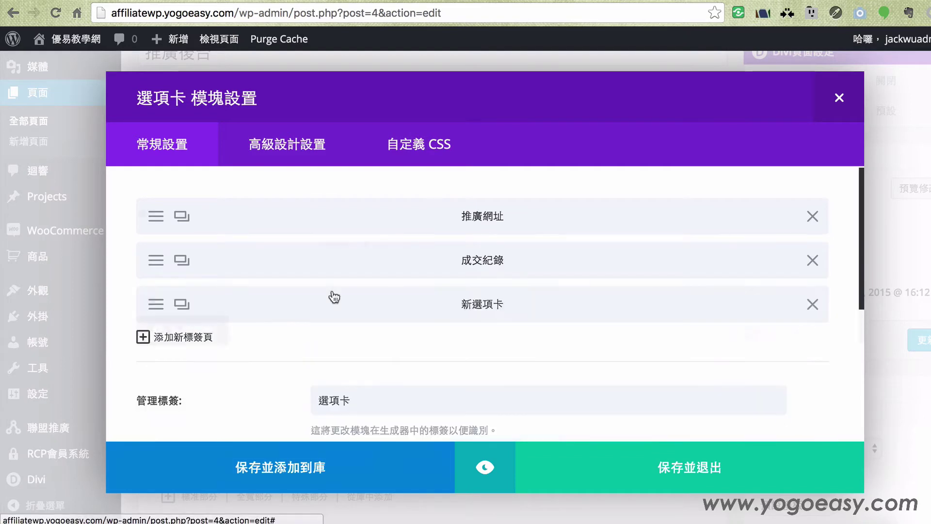
click(549, 305)
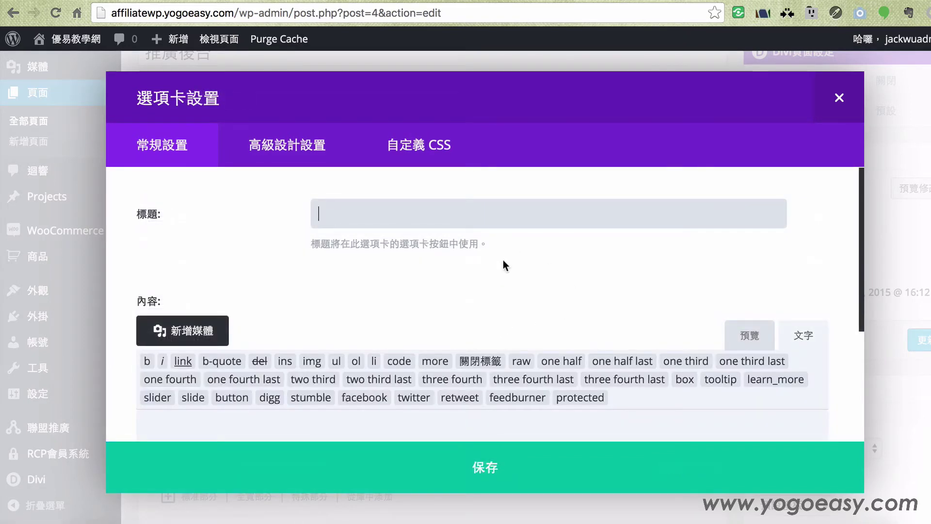
text(ㄊ)
text(廣資源)
Paste the [affiliate_area_creatives] shortcode as the 推廣資源 tab's content and save the tab
scroll(513, 278, down, 5)
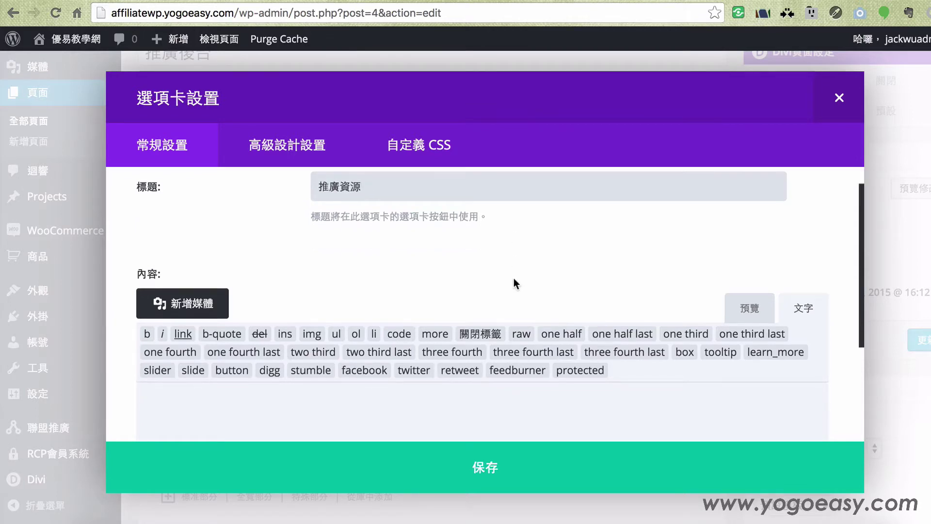
key(ctrl+v)
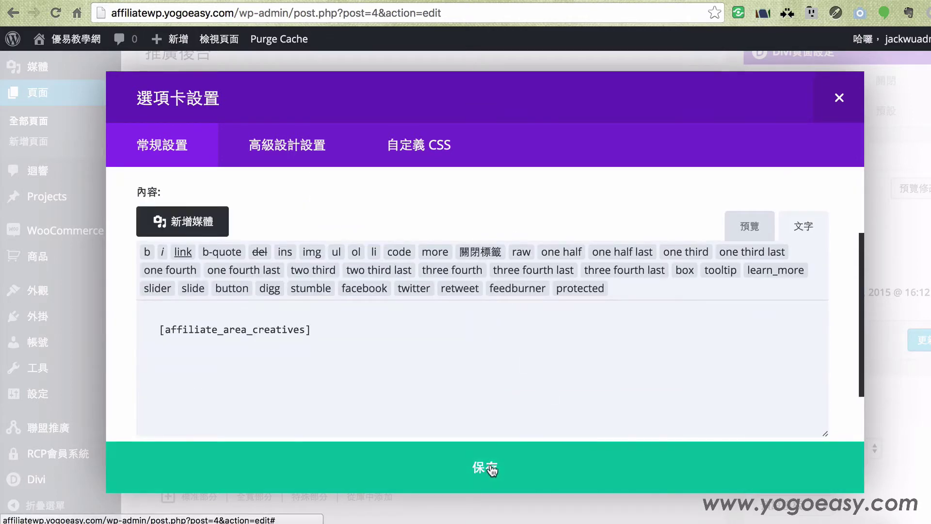
click(487, 467)
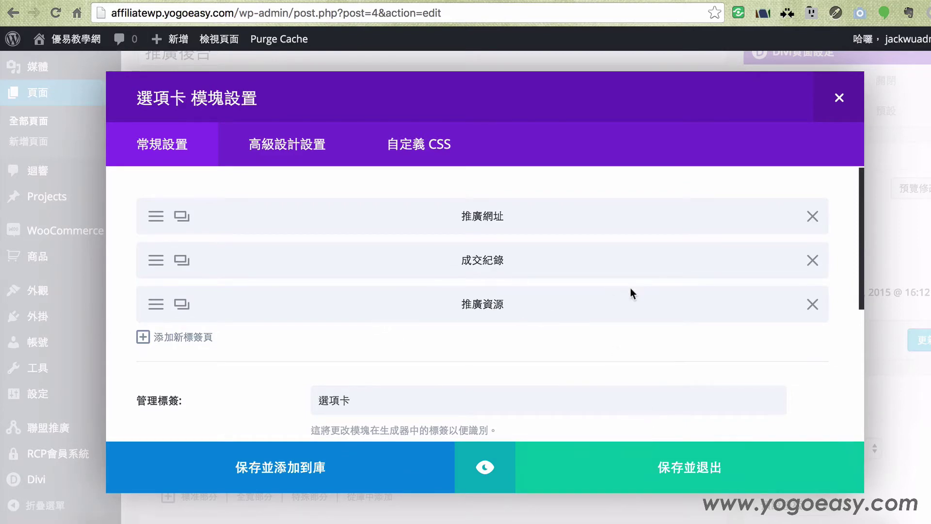
Save and exit the 選項卡 module settings, and update the 推廣後台 page
click(682, 473)
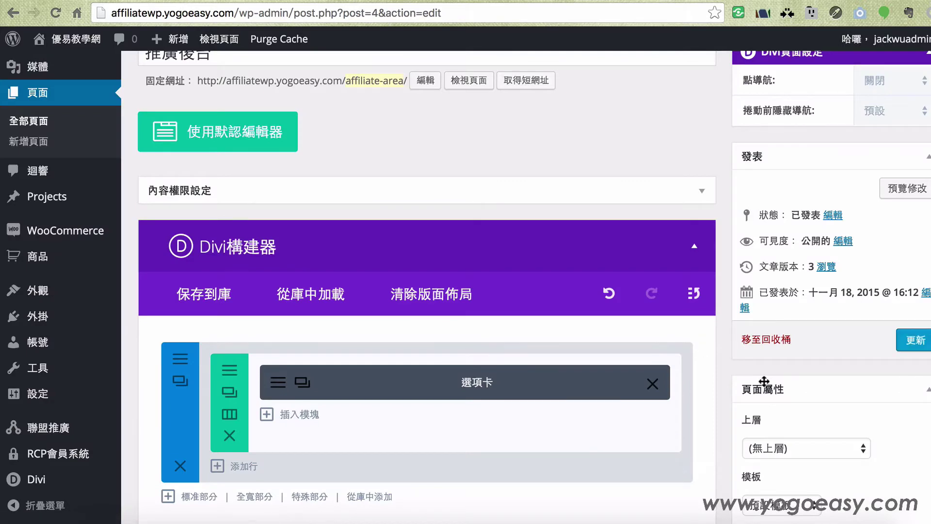
click(923, 343)
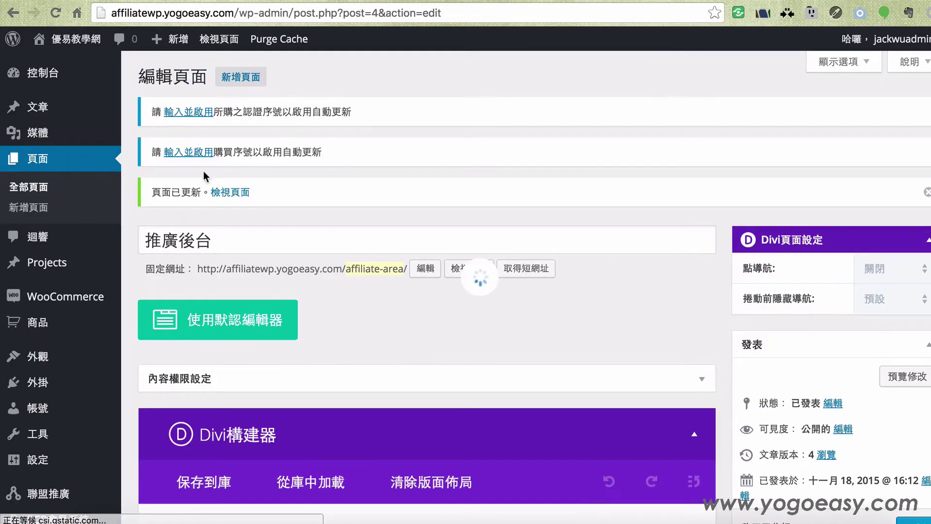
View the published 推廣後台 page and check its 成交紀錄, 推廣資源 and 推廣網址 tabs
click(231, 192)
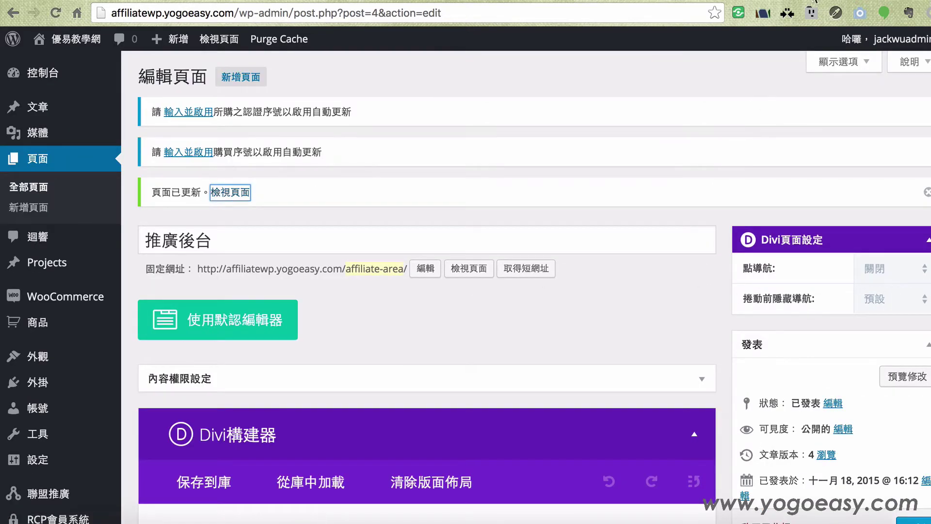
key(Return)
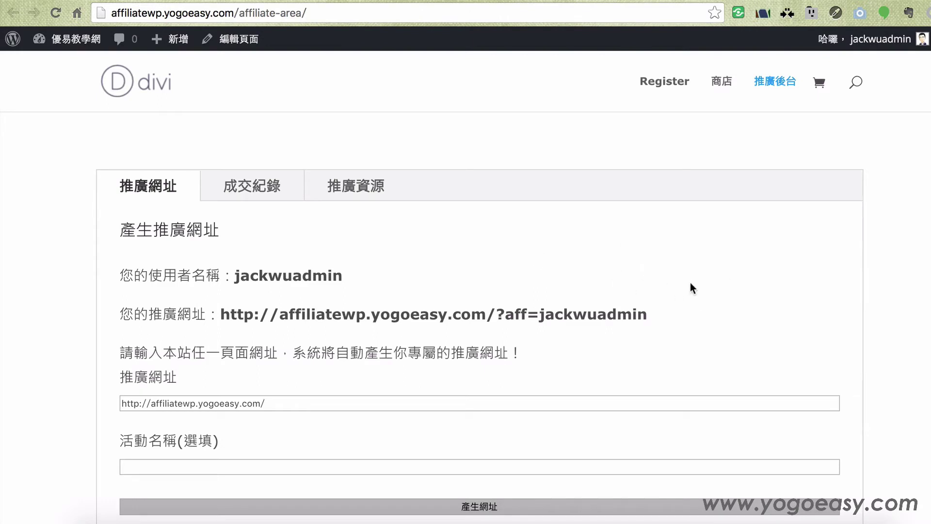
click(261, 193)
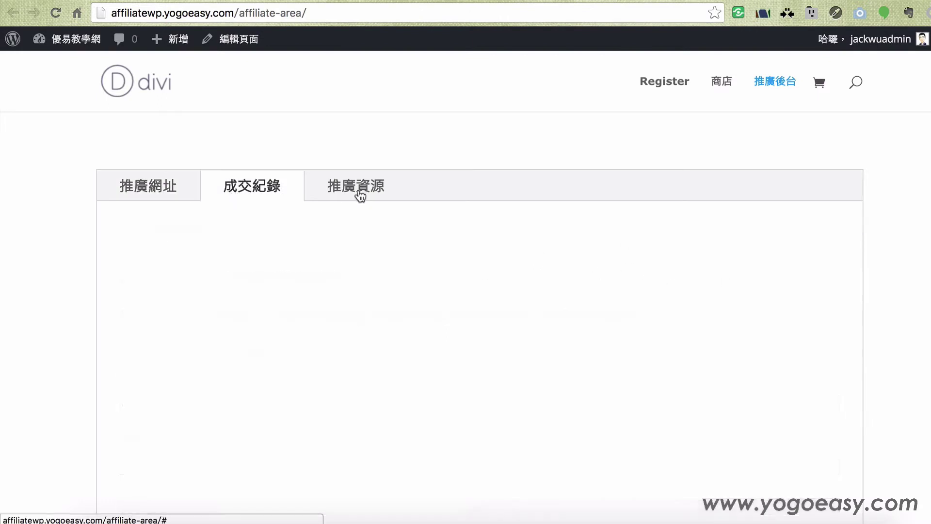
click(360, 195)
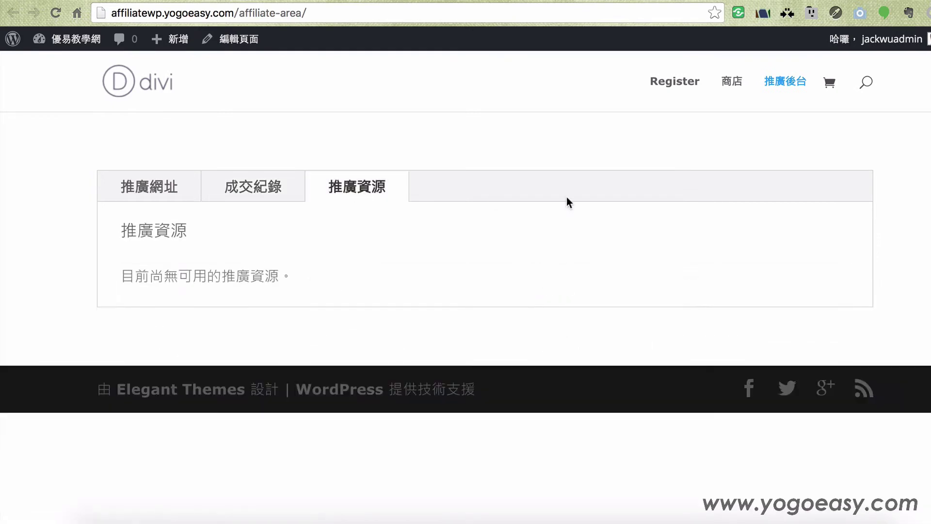
click(151, 183)
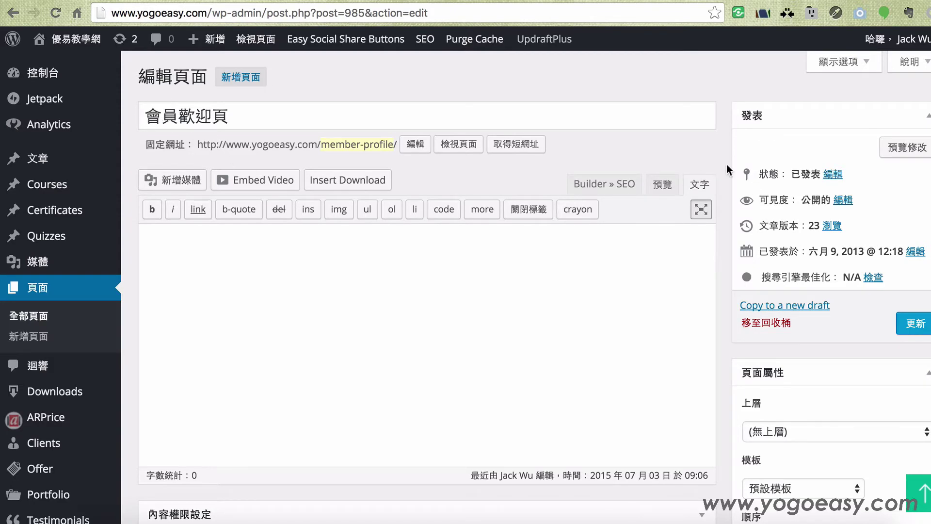
Examine the tab titles and contents of the existing Tabs item in the 會員歡迎頁 page's Muffin Builder, and close its settings
scroll(726, 165, down, 15)
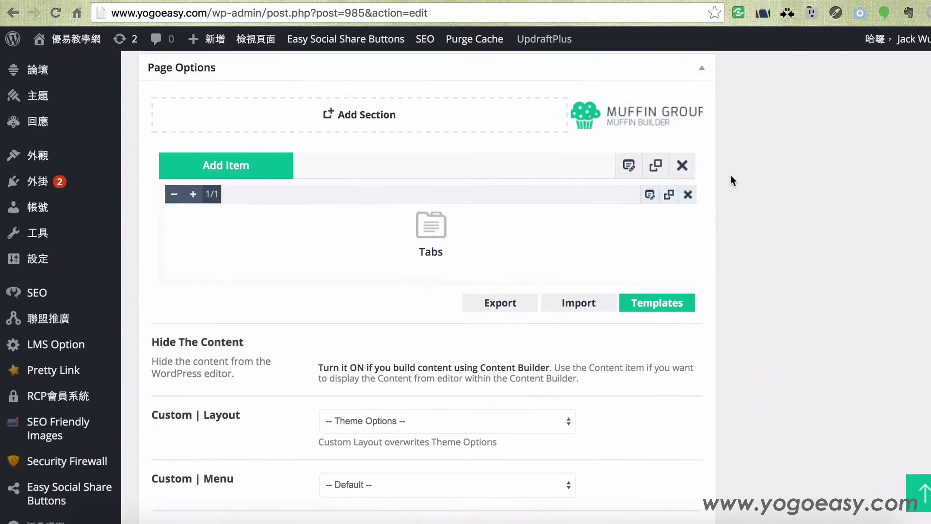
scroll(731, 180, up, 1)
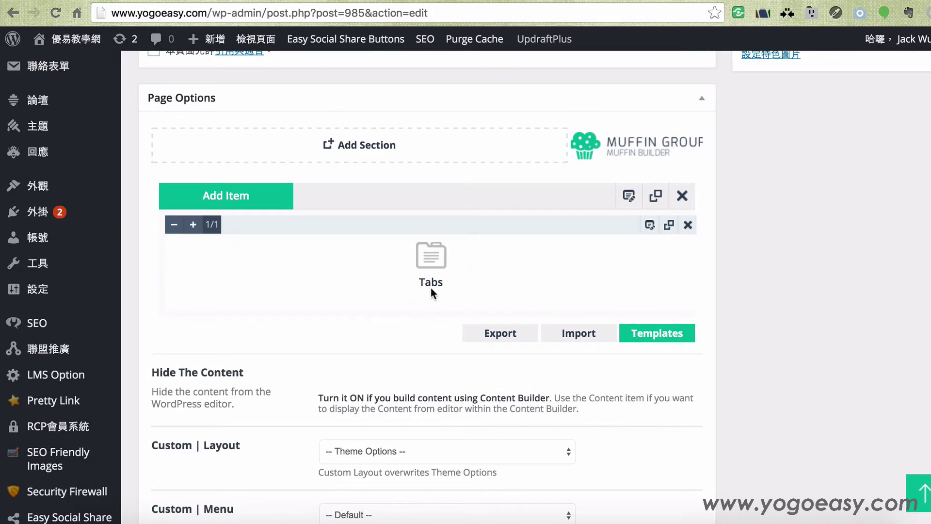
scroll(802, 308, up, 1)
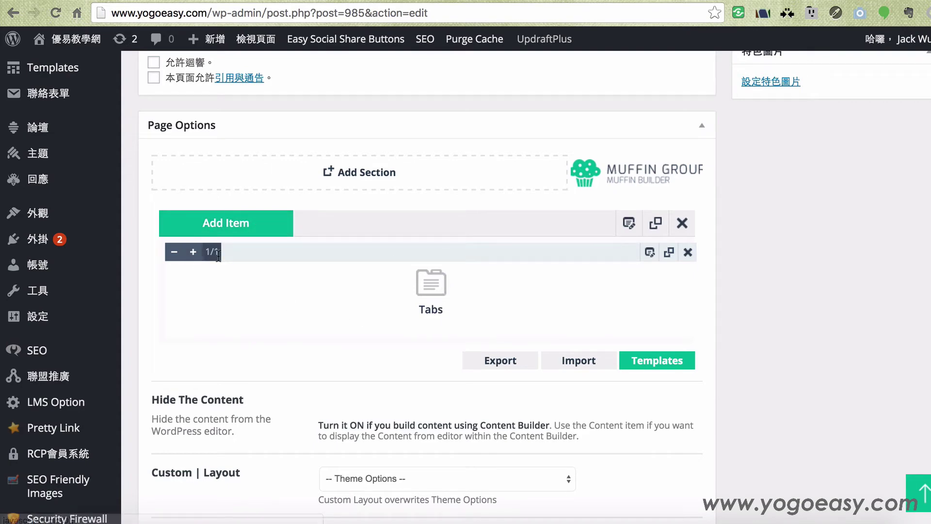
click(651, 253)
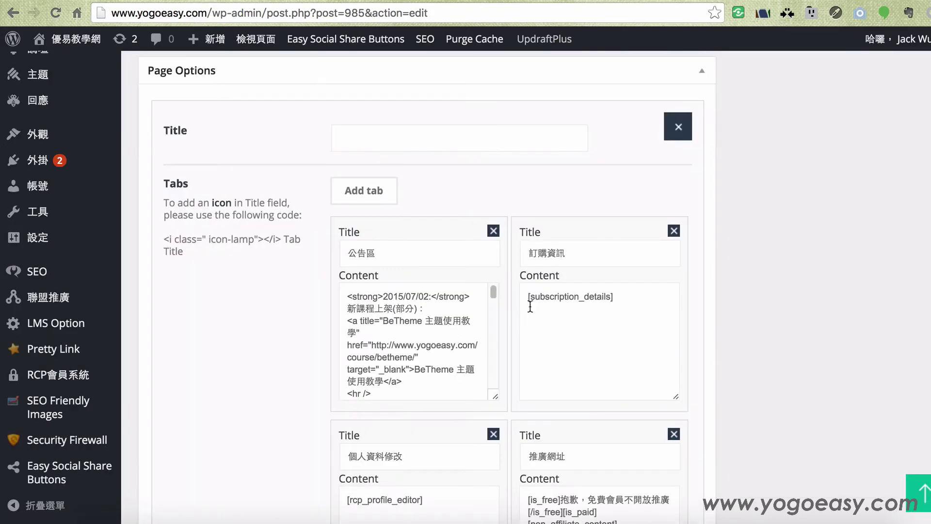
scroll(710, 224, up, 5)
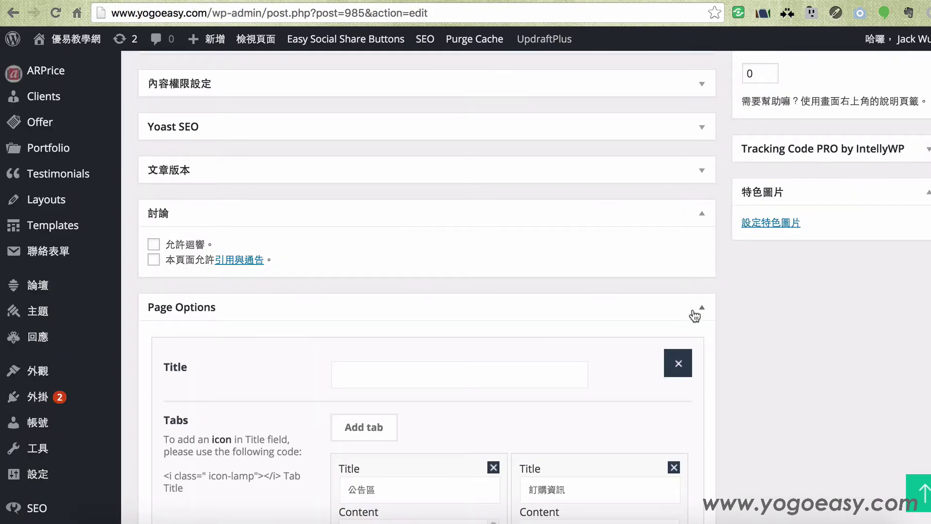
click(682, 361)
scroll(679, 291, up, 3)
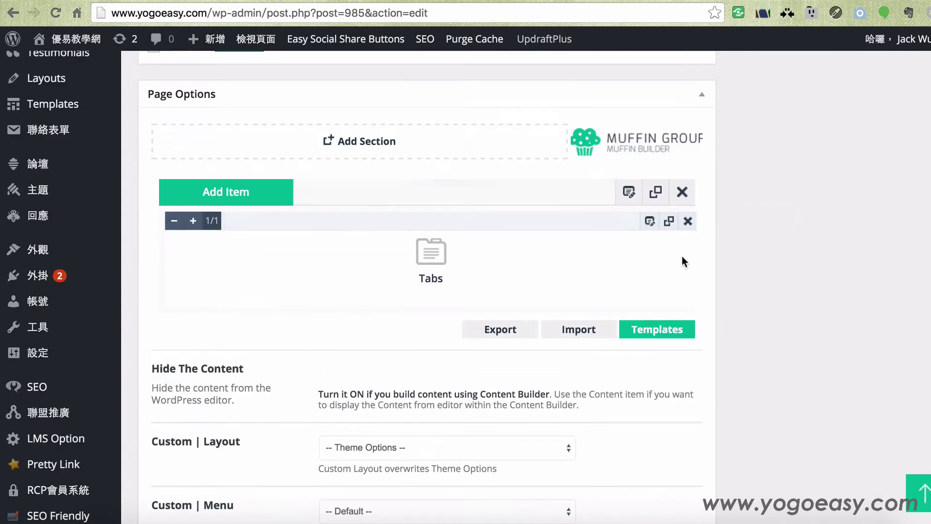
Add a second Tabs item to the Muffin Builder section, widened to 1/1 and placed above the existing Tabs item
click(226, 193)
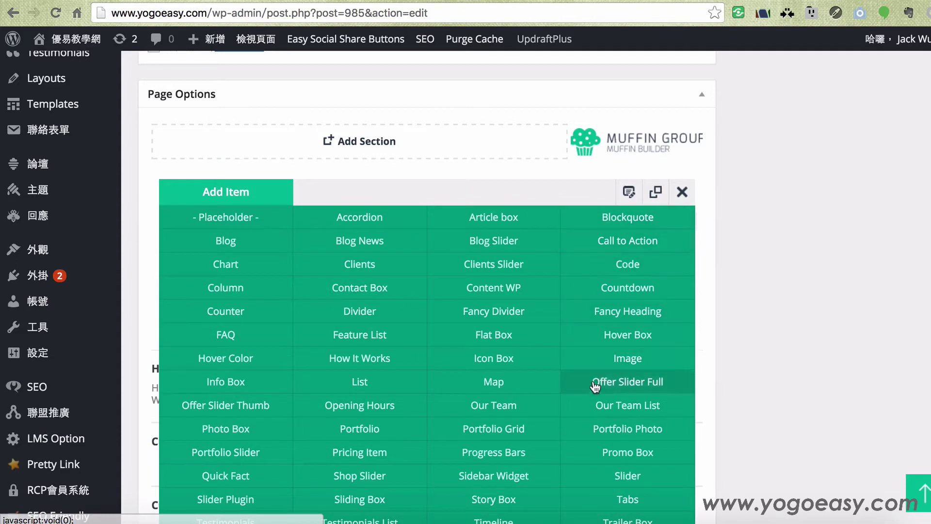
click(622, 505)
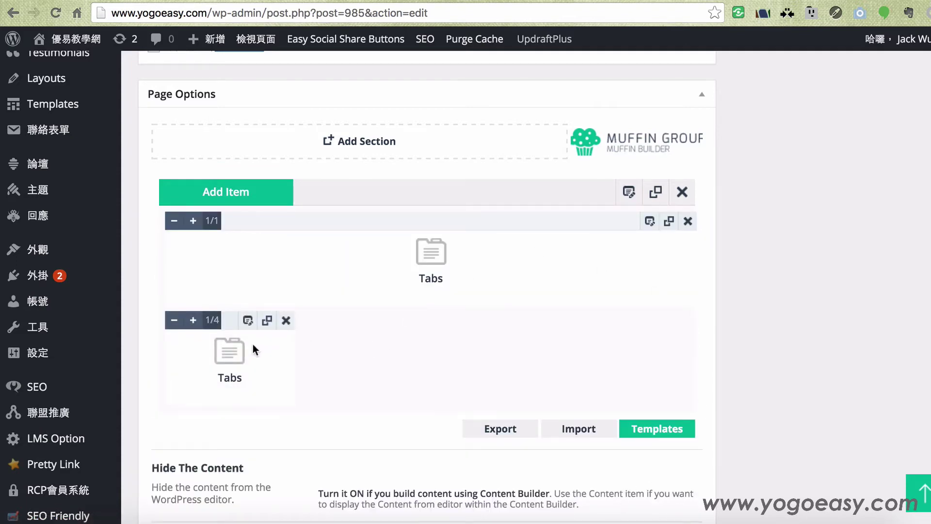
click(194, 320)
click(193, 320)
click(194, 320)
click(194, 321)
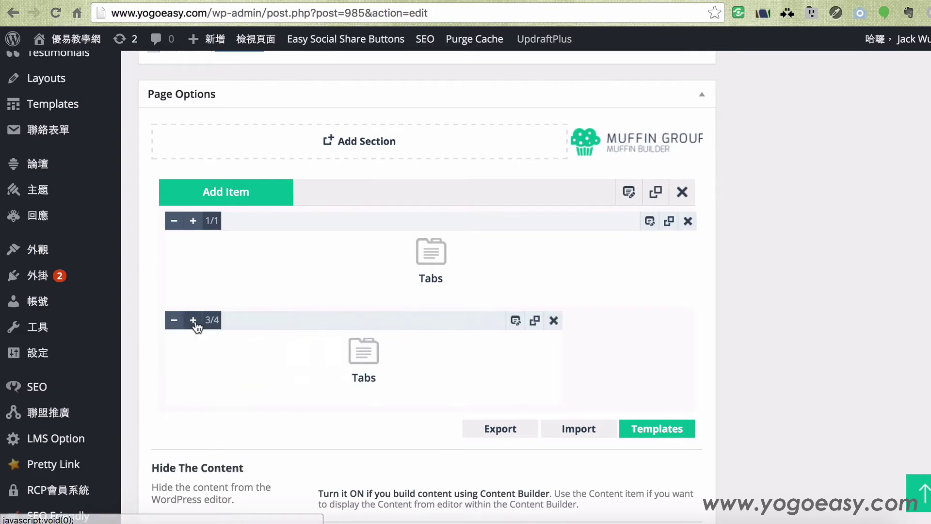
click(193, 320)
drag(278, 321, 284, 222)
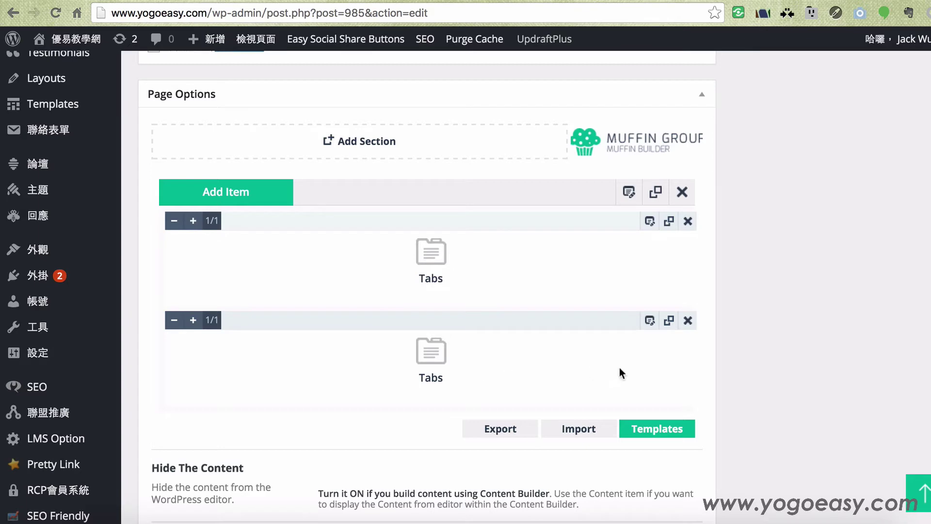
Add a first tab to the new Tabs item and title it 推廣網址
click(649, 221)
scroll(644, 222, up, 3)
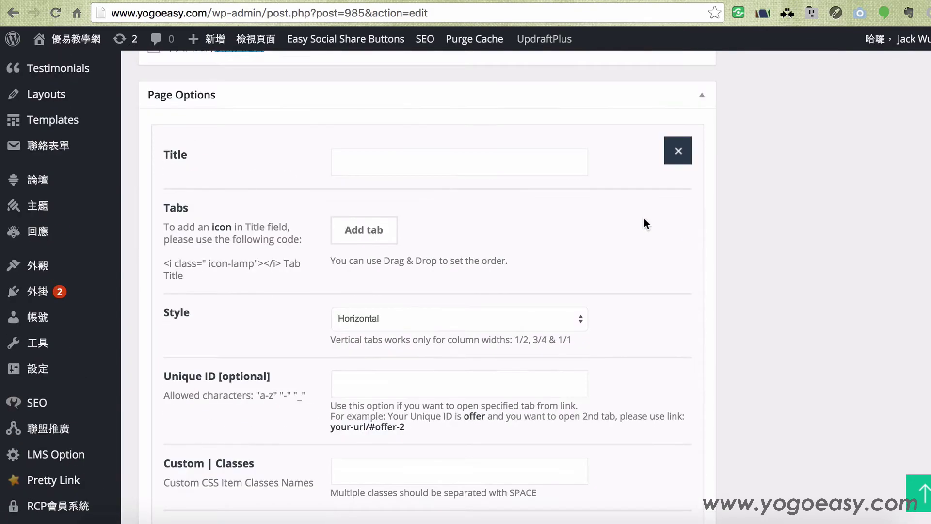
scroll(644, 222, down, 4)
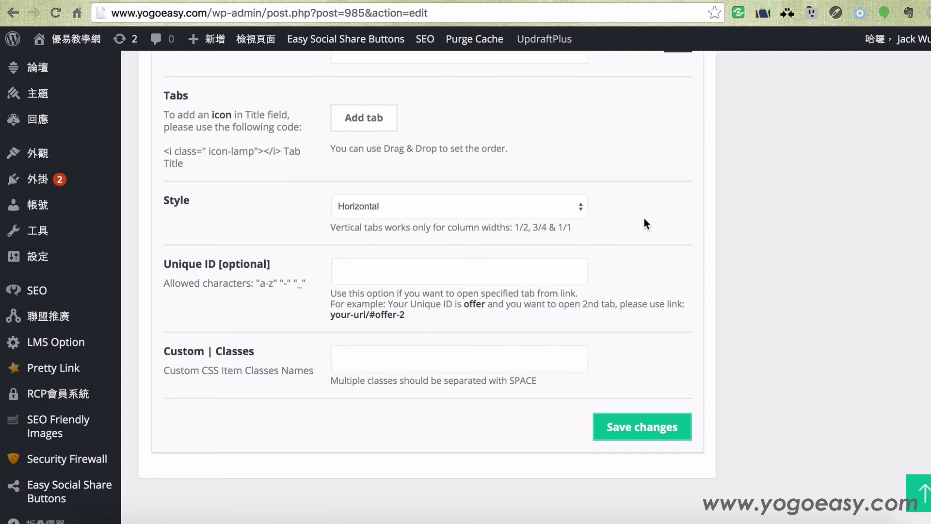
click(358, 127)
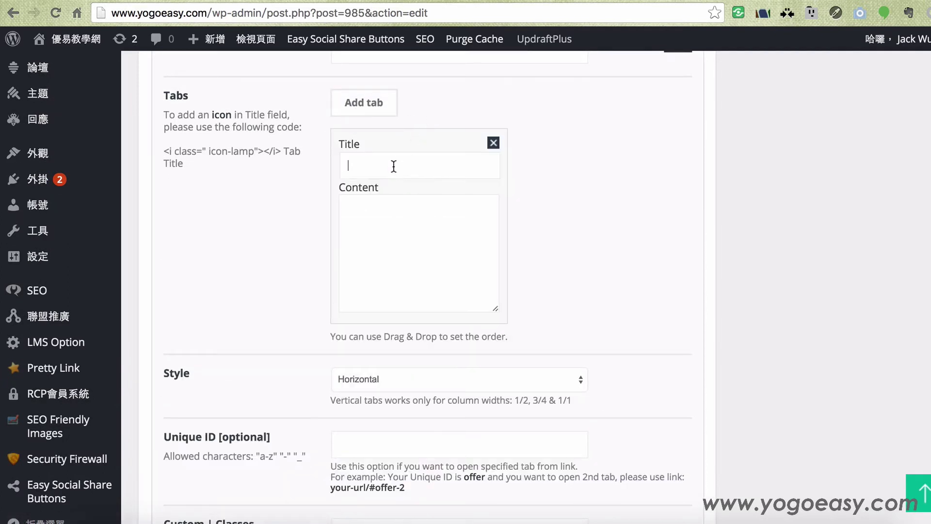
text(ㄊ)
text(推)
text(廣網址)
Copy the [affiliate_area_urls] shortcode from the plugin's WordPress.org page into the 推廣網址 tab's content
click(377, 223)
click(738, 3)
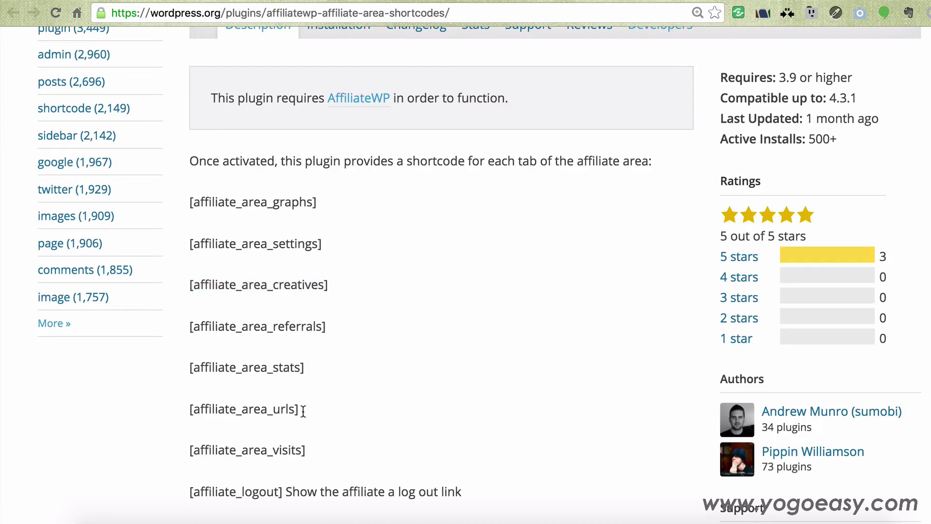
drag(303, 410, 187, 410)
click(187, 409)
triple_click(196, 408)
key(super+c)
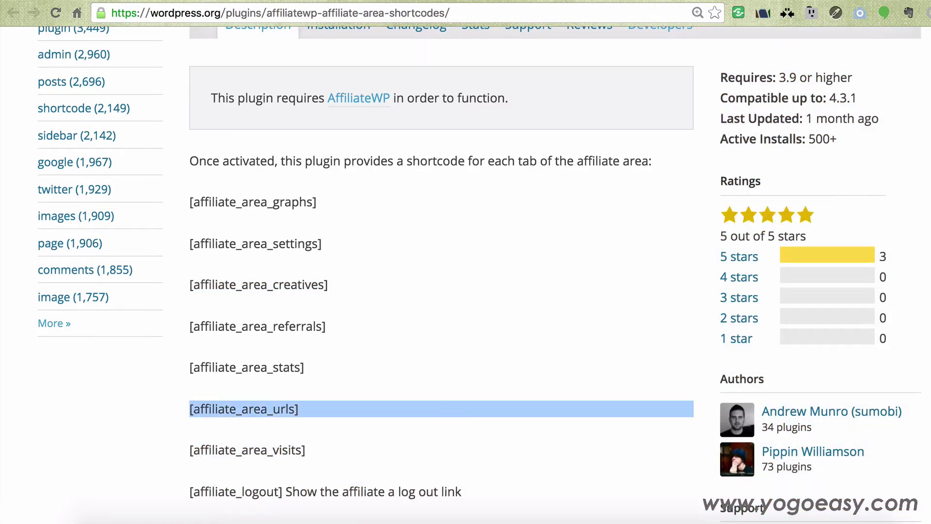
key(ctrl+Tab)
key(super+v)
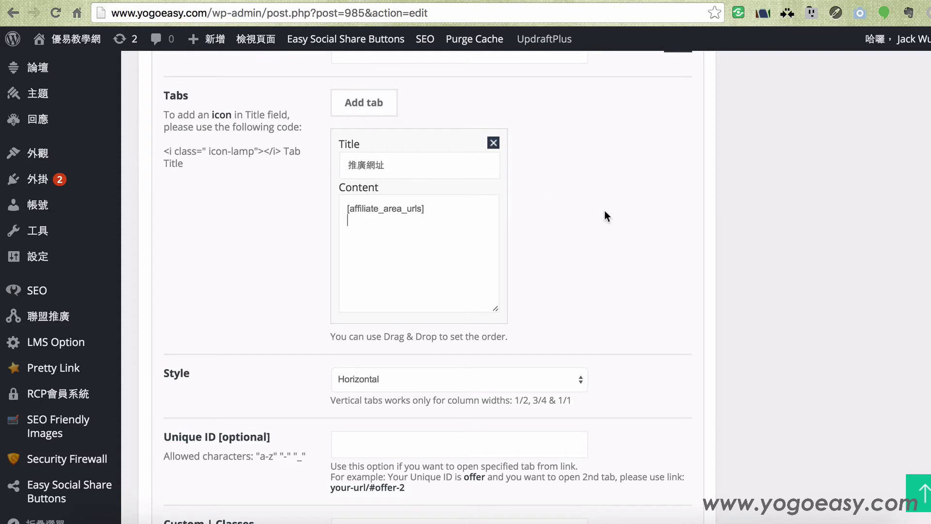
Add a second tab to the new Tabs item and title it 推廣資源
click(372, 110)
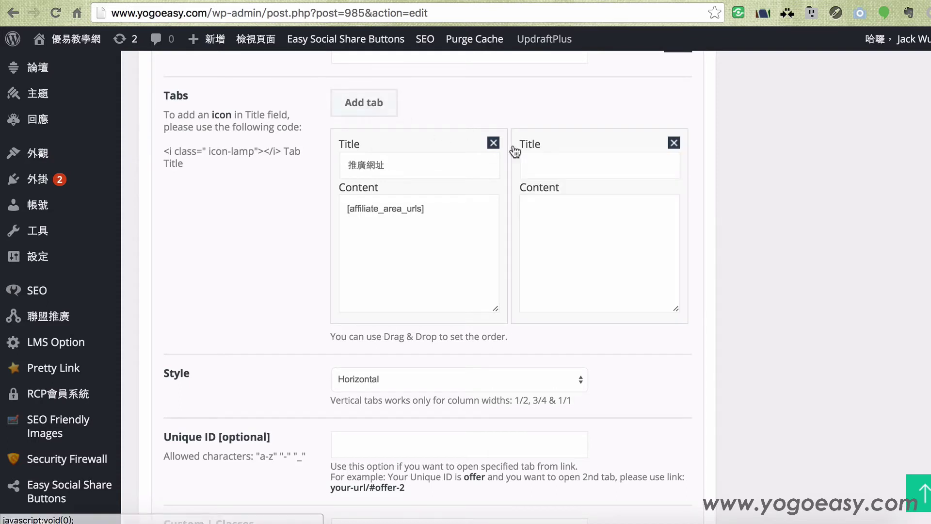
click(544, 165)
text(推)
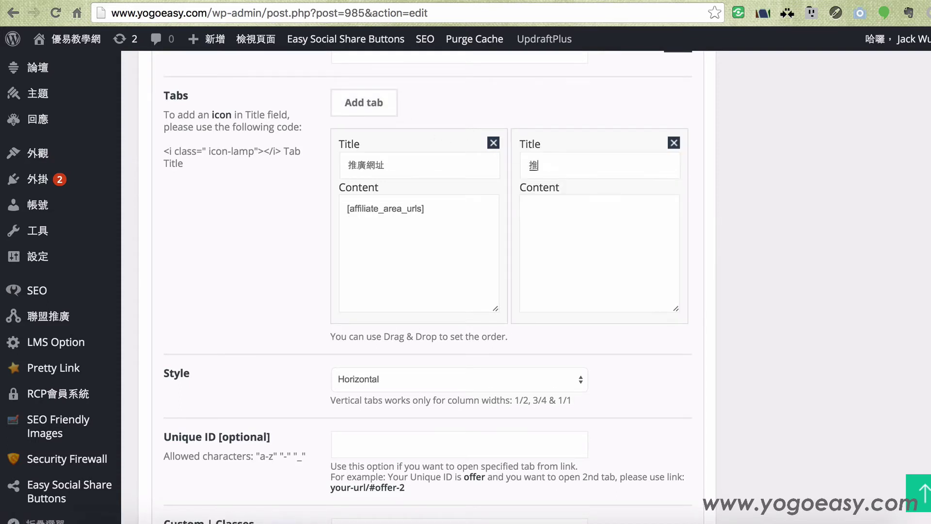
text(ㄍ資源)
Copy the [affiliate_area_creatives] shortcode from the plugin's WordPress.org page into the content of the new Tabs item's 推廣資源 tab
click(557, 207)
key(ctrl+Tab)
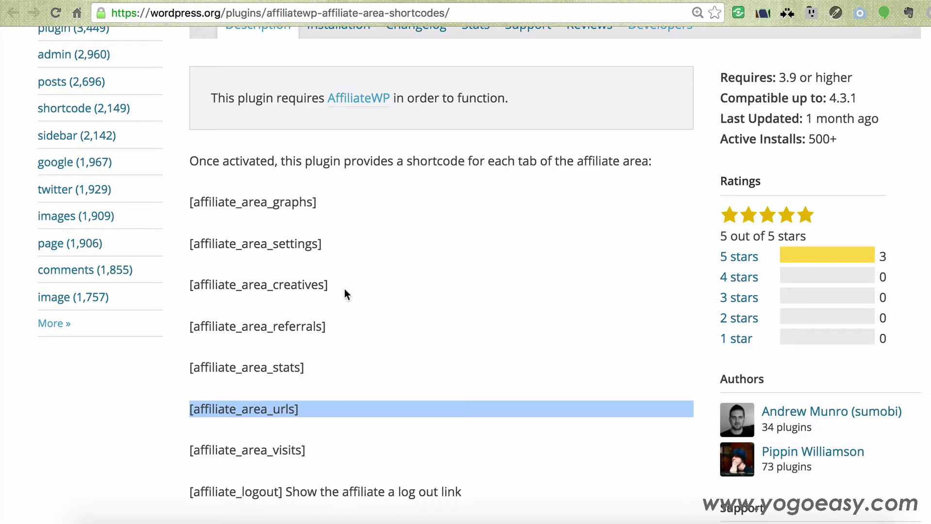
drag(345, 289, 189, 288)
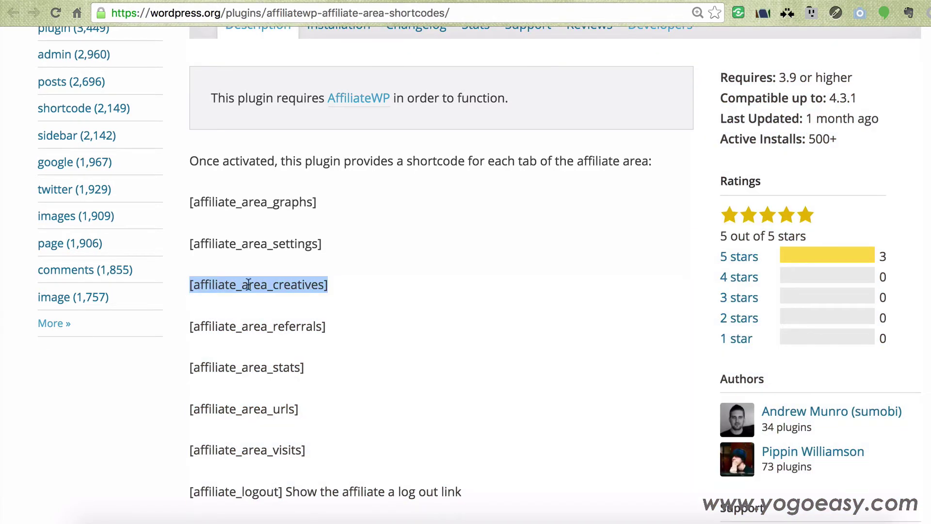
key(ctrl+shift+Tab)
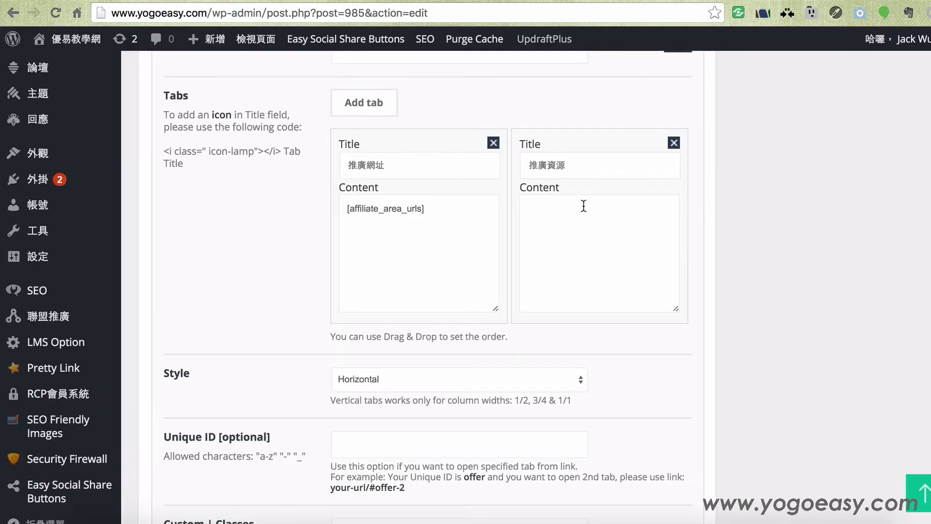
key(ctrl+v)
scroll(766, 397, down, 4)
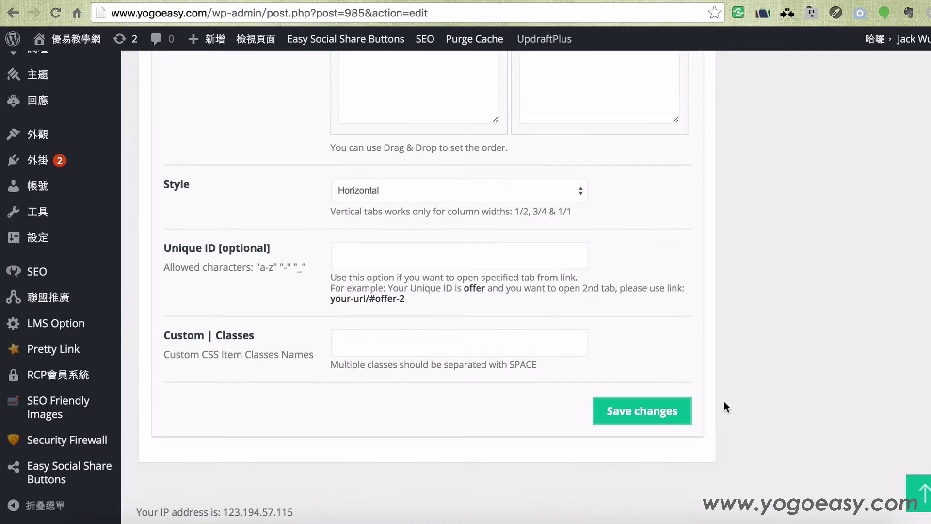
Save the new Tabs item's settings and update the 會員歡迎頁 page
click(654, 410)
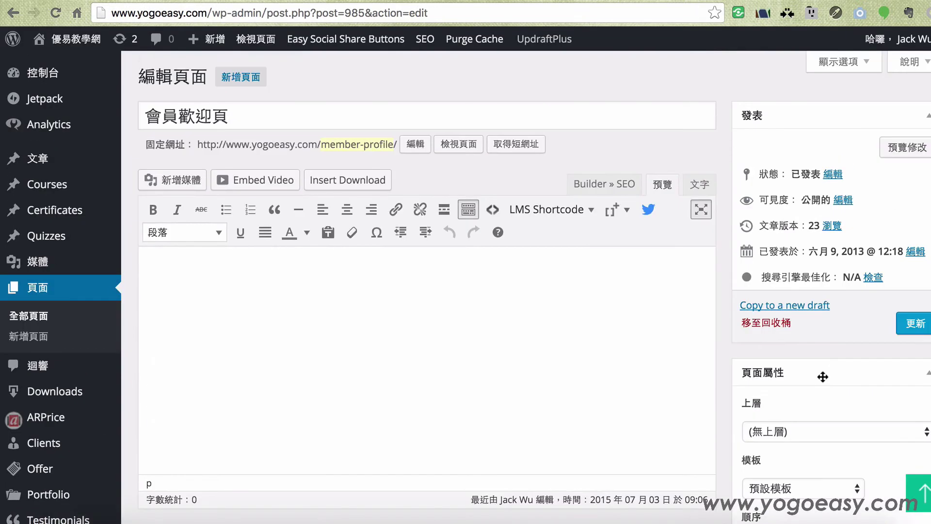
click(915, 323)
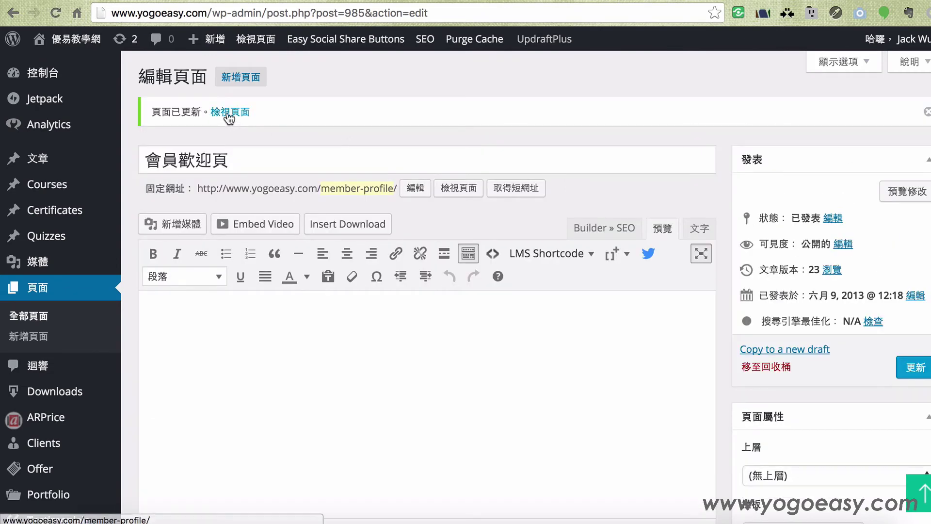
View the live 會員歡迎頁 page and examine its new 推廣網址 and 推廣資源 tabs
click(229, 114)
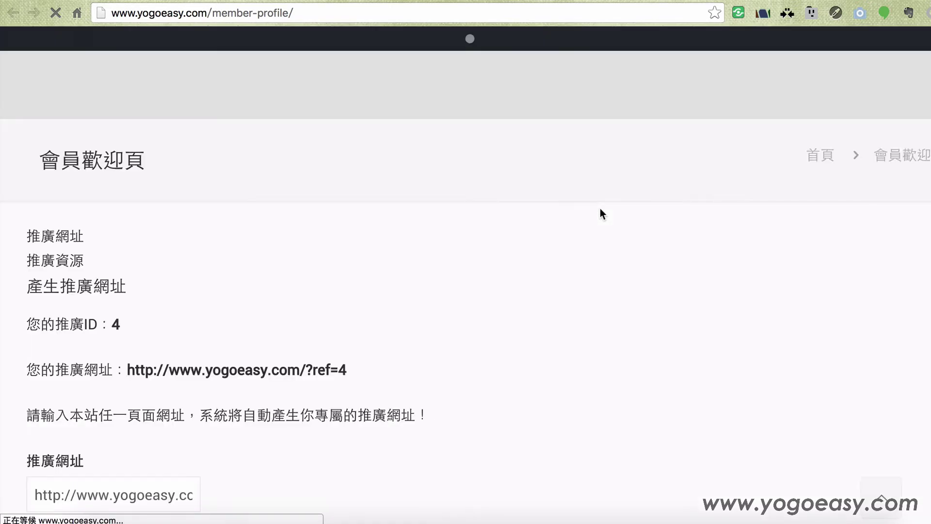
scroll(591, 220, down, 4)
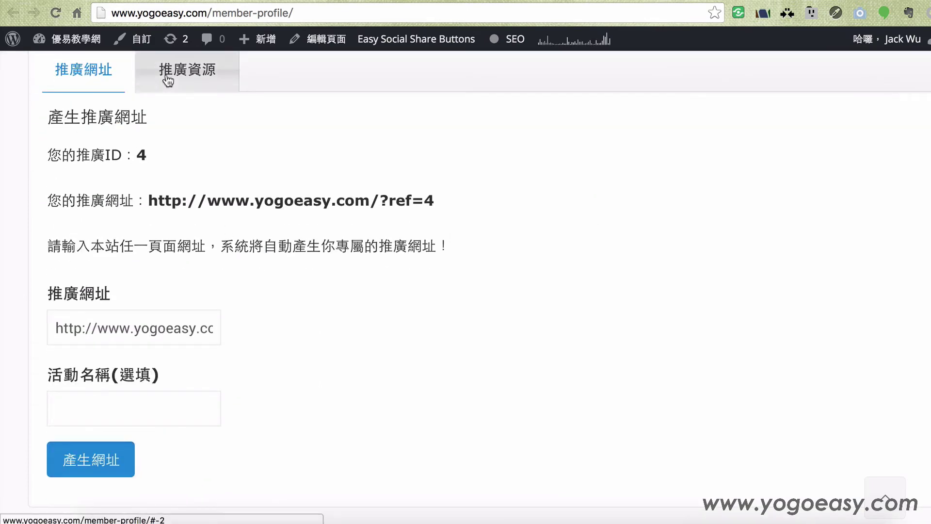
scroll(315, 204, down, 1)
scroll(321, 205, down, 5)
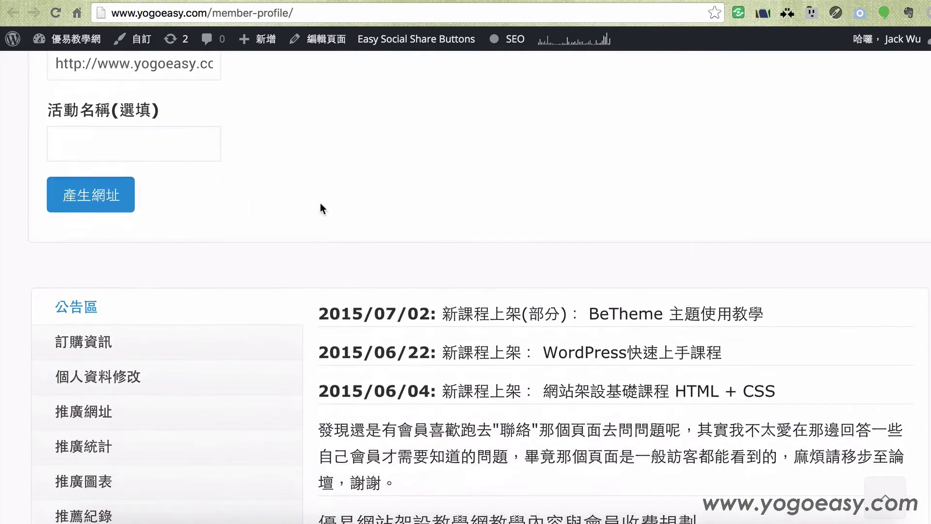
scroll(195, 361, up, 10)
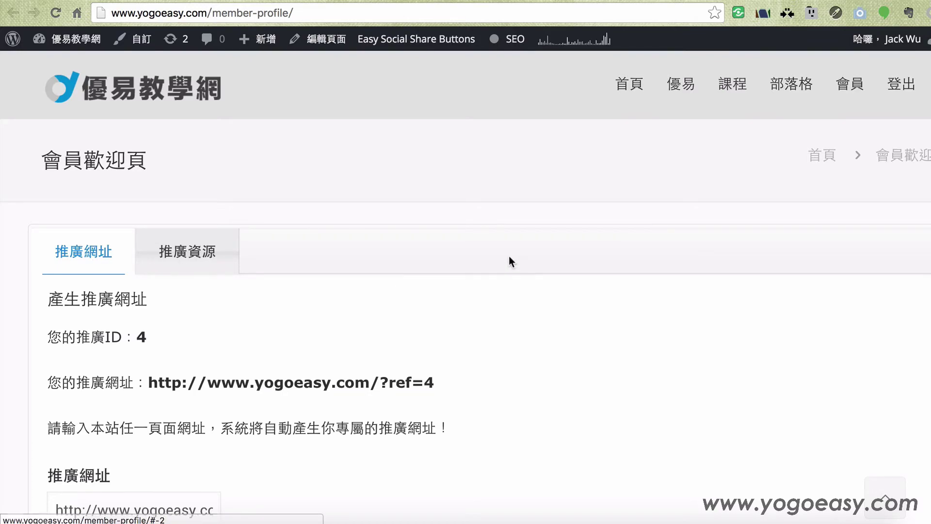
scroll(509, 255, down, 7)
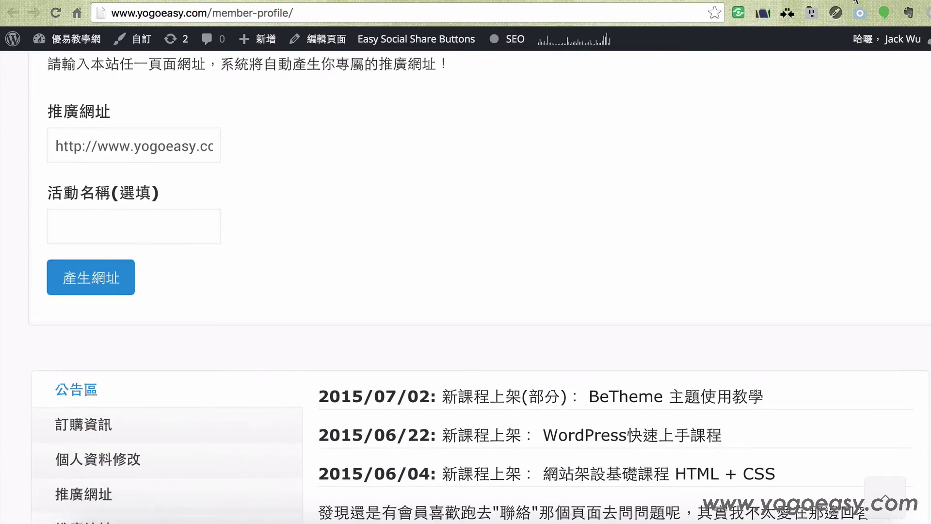
Reopen the first Tabs item in the Muffin Builder of 會員歡迎頁 and check its tab style options
key(ctrl+Tab)
scroll(650, 257, down, 2)
scroll(708, 234, down, 10)
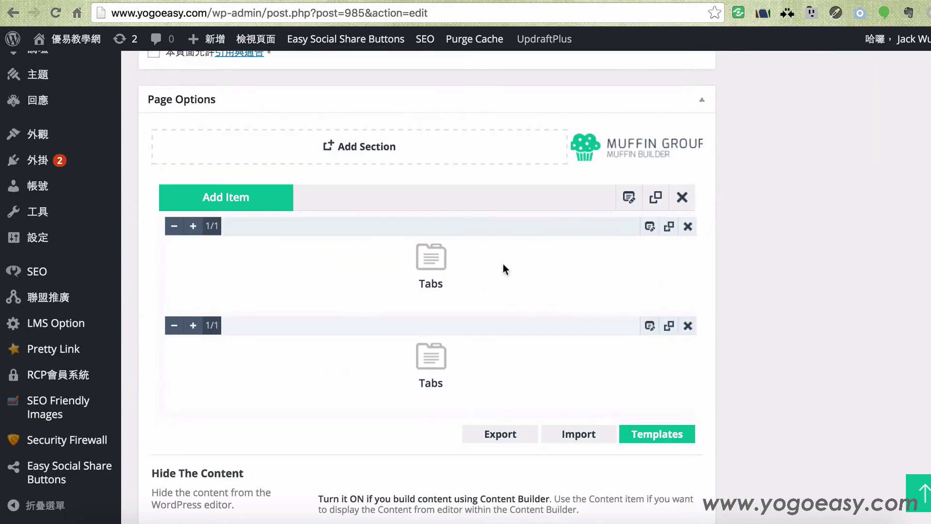
click(650, 226)
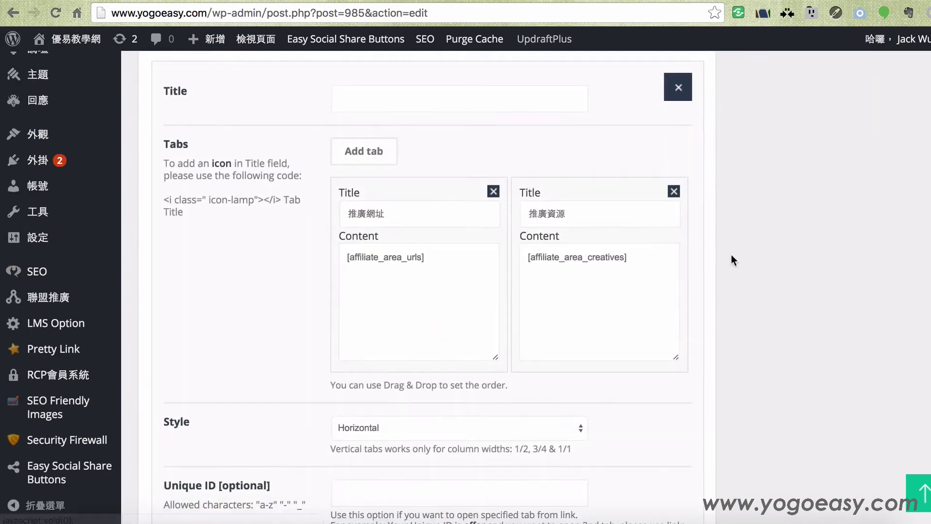
scroll(731, 255, down, 4)
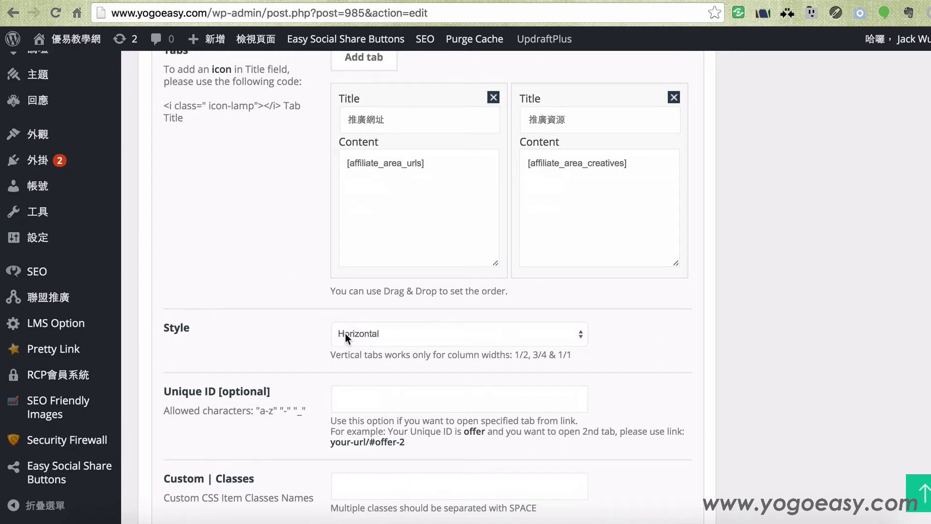
click(371, 333)
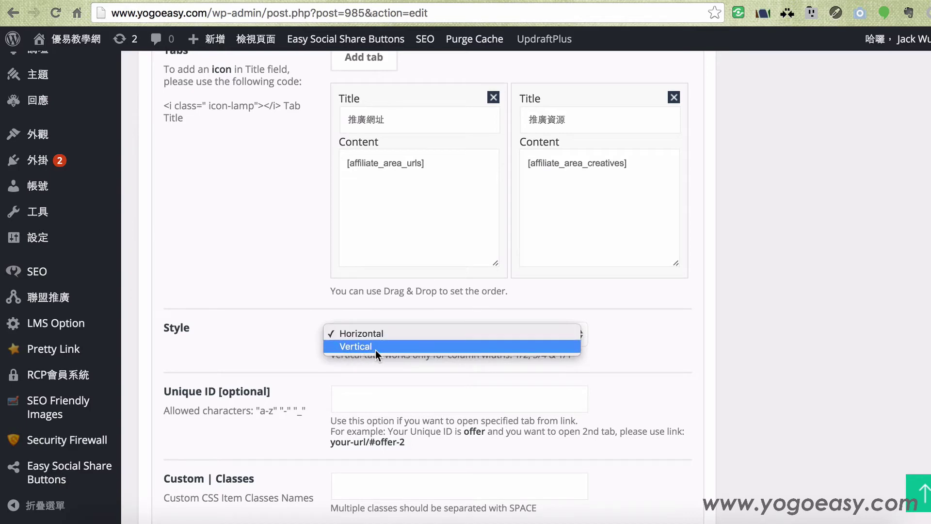
click(757, 380)
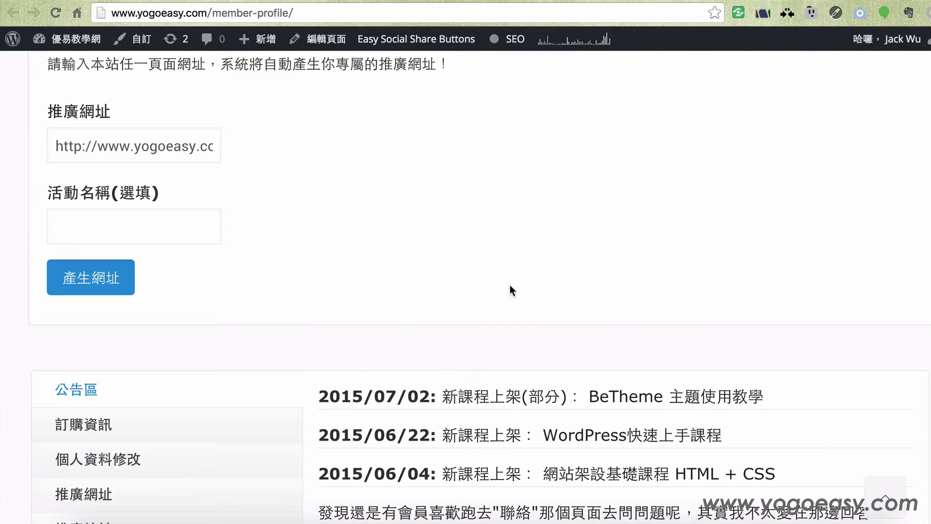
Compare the horizontal tabs with the vertical tabs on the live 會員歡迎頁 page
scroll(510, 291, up, 7)
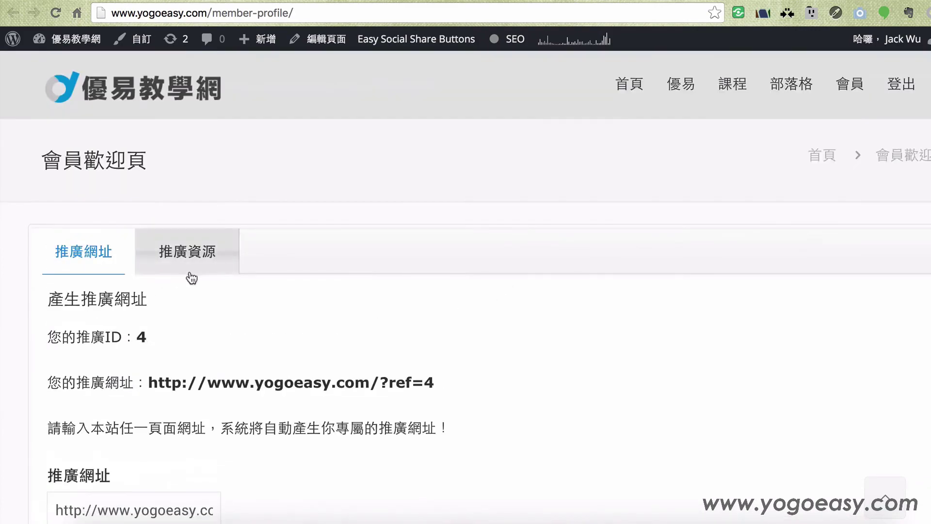
scroll(365, 279, down, 5)
scroll(402, 329, down, 6)
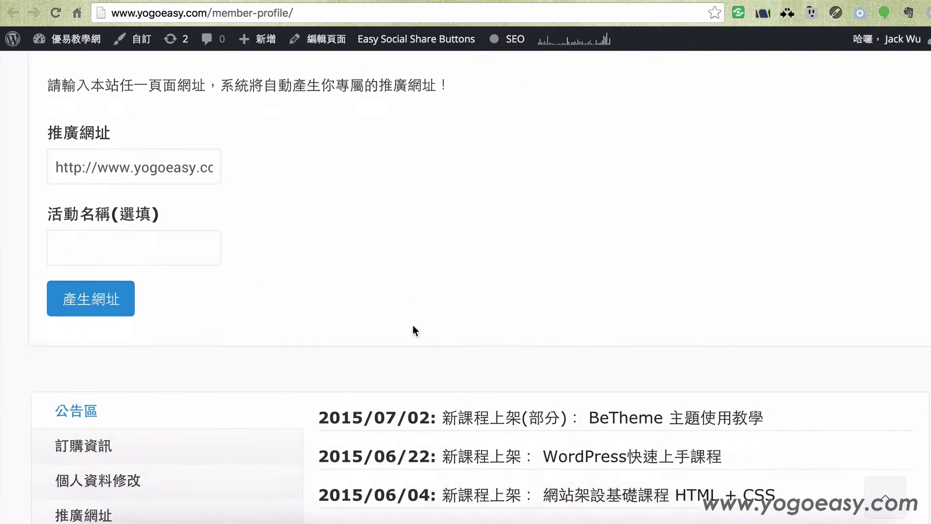
scroll(415, 322, up, 10)
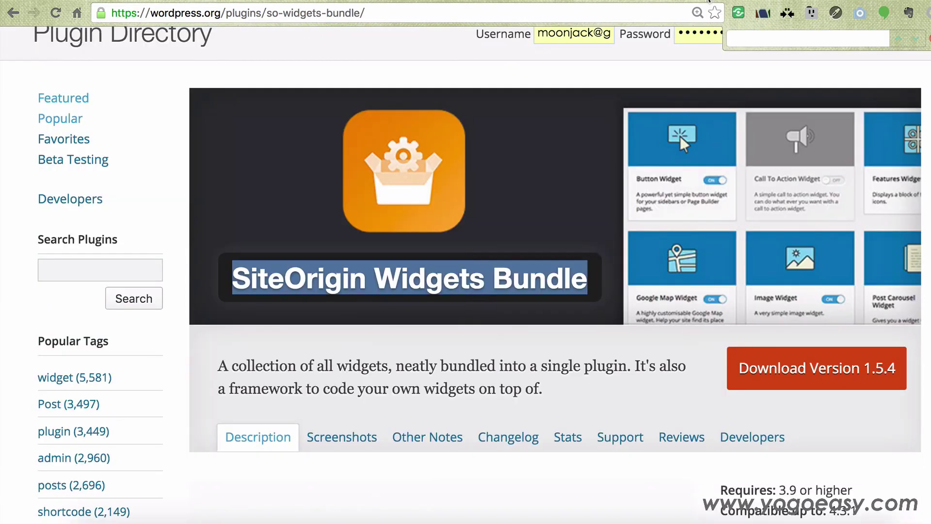
Review the SiteOrigin Widgets Bundle, Ultimate Addons for SiteOrigin and Page Builder by SiteOrigin plugins, and browse the available SiteOrigin widgets
click(374, 318)
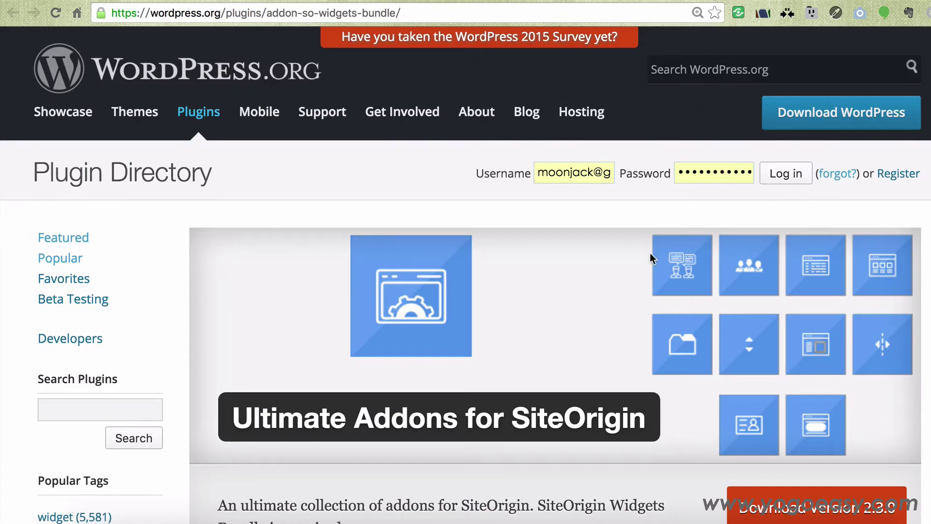
scroll(654, 262, down, 1)
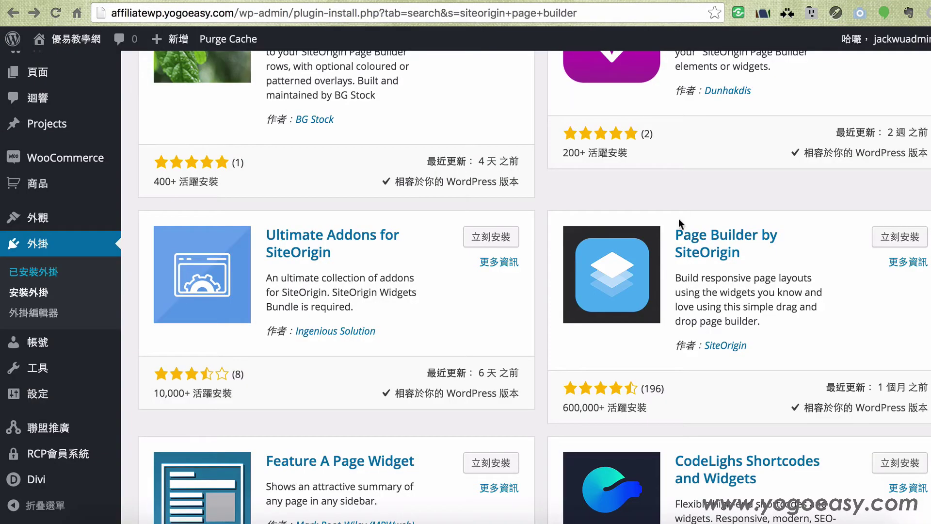
scroll(679, 218, up, 3)
scroll(698, 226, down, 2)
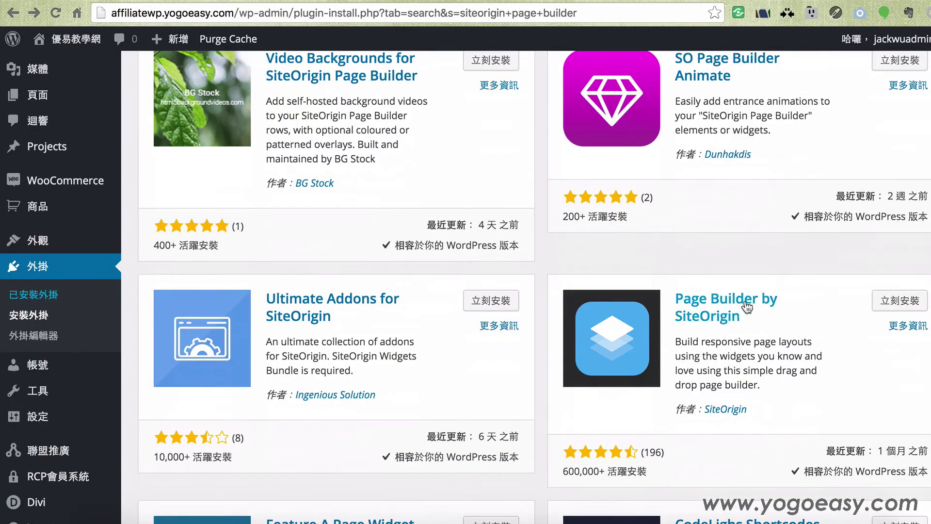
scroll(677, 237, up, 5)
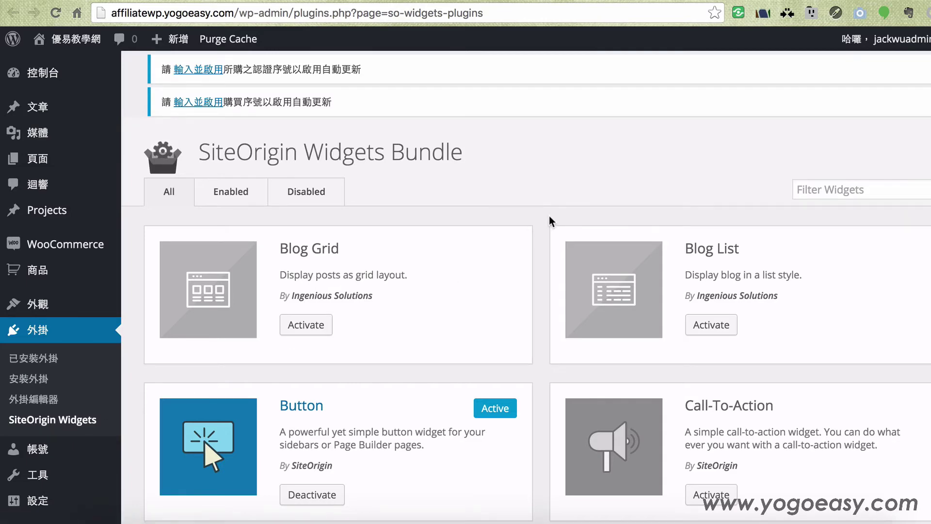
scroll(549, 216, down, 20)
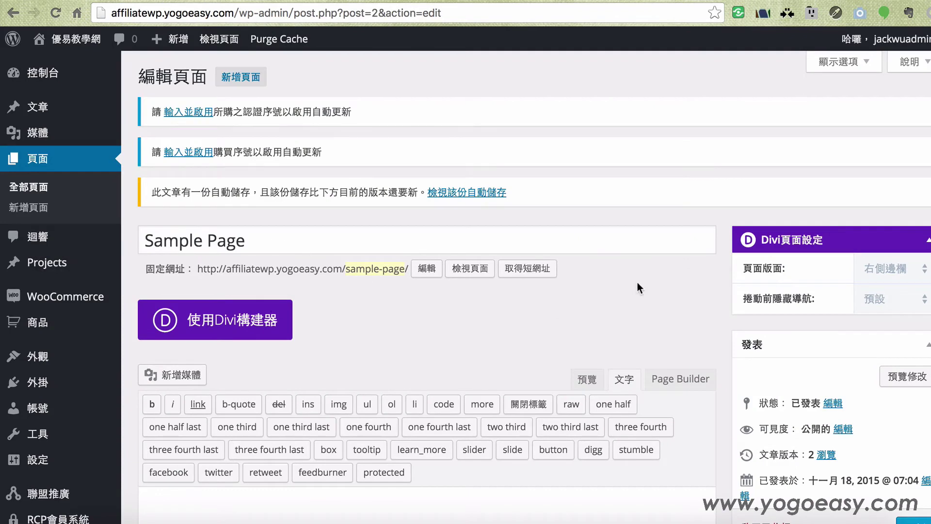
Switch the Sample Page's editor to Page Builder and copy the existing content into it
scroll(637, 283, down, 1)
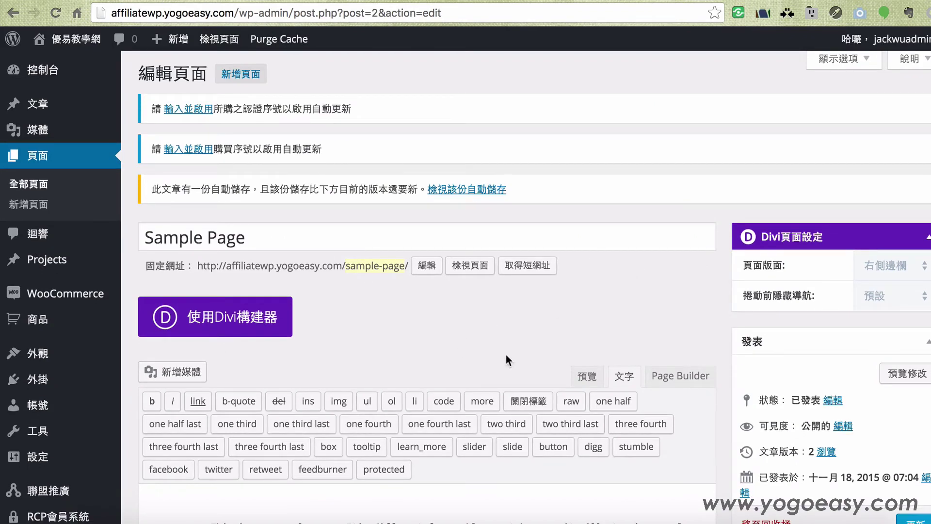
scroll(543, 347, down, 1)
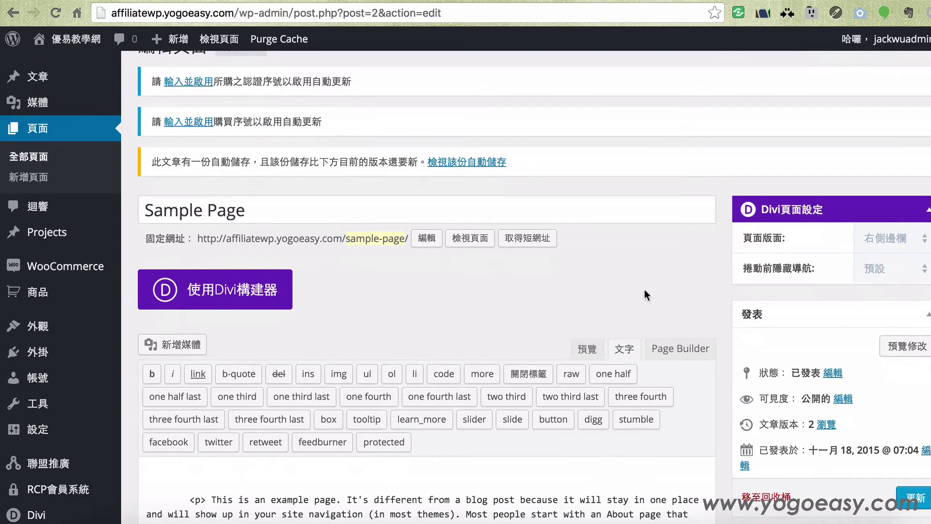
click(680, 352)
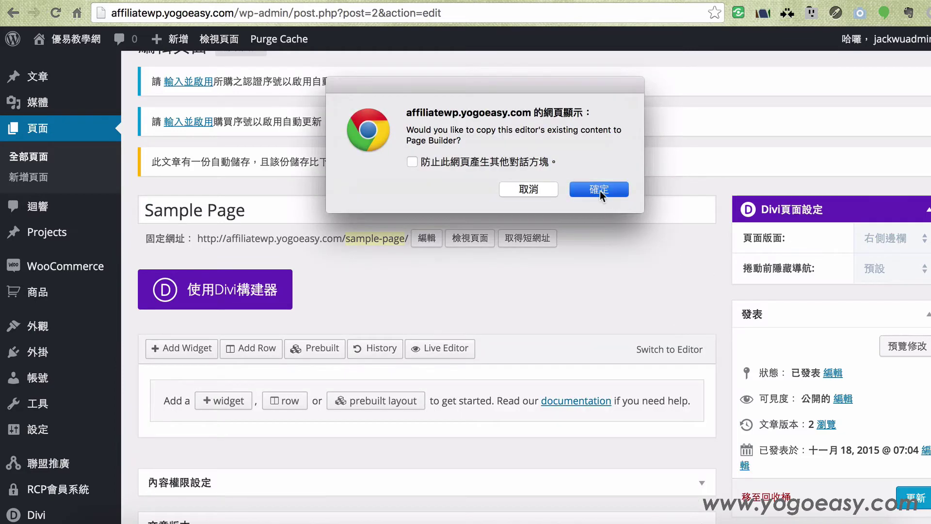
click(600, 190)
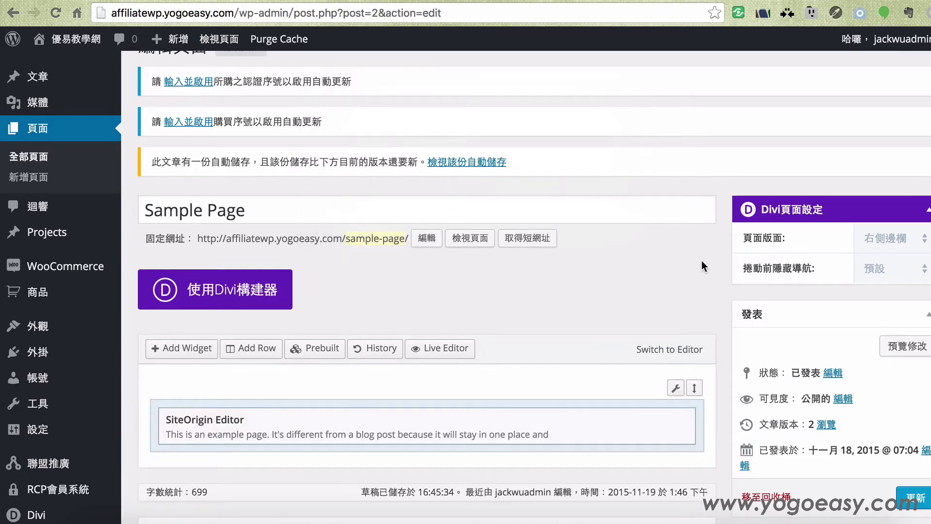
Add a one-column row to the Sample Page and move it above the SiteOrigin Editor row
scroll(679, 287, down, 1)
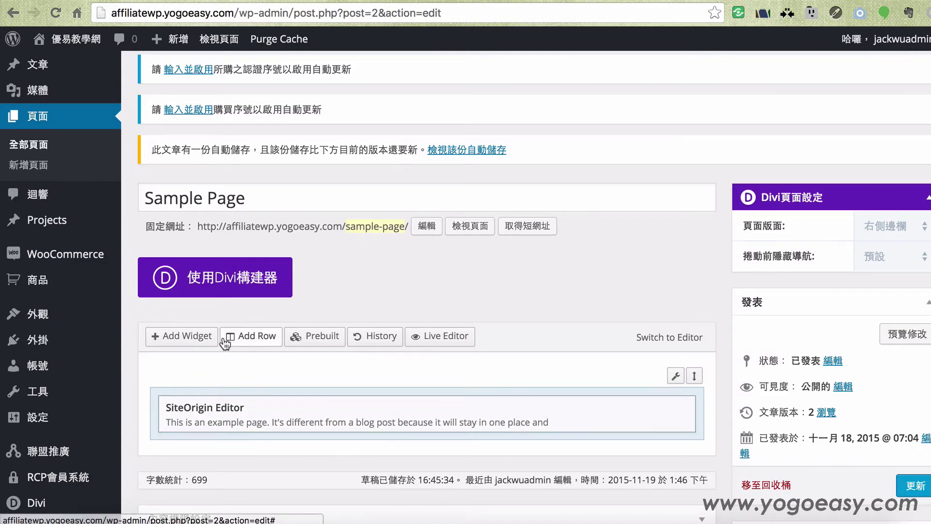
click(242, 339)
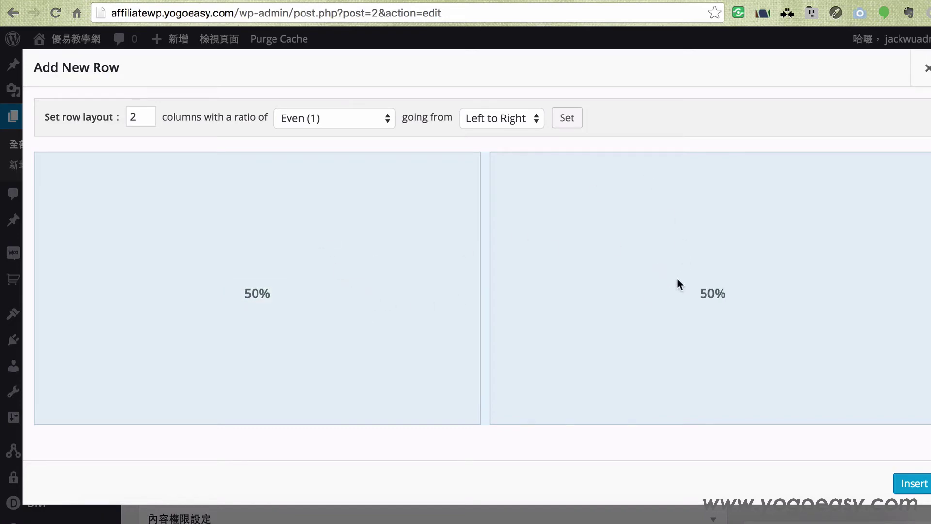
double_click(135, 117)
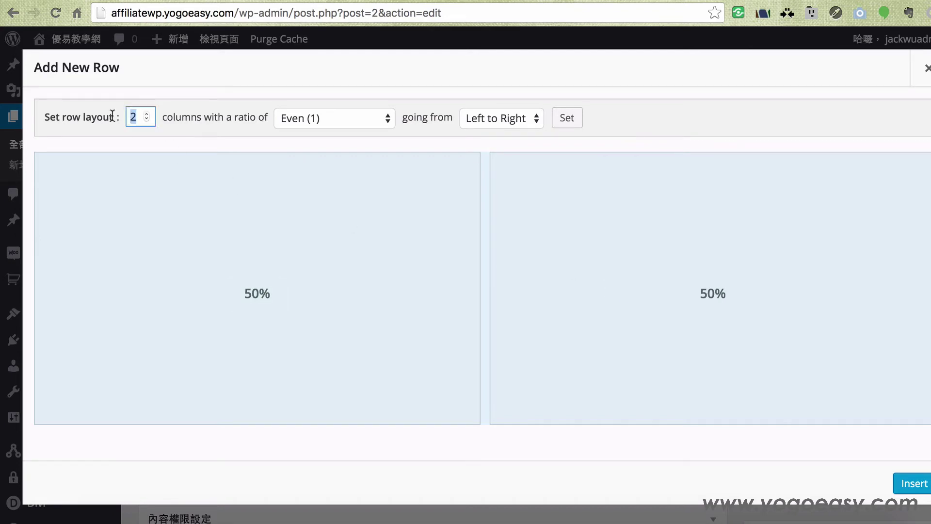
click(146, 120)
click(910, 484)
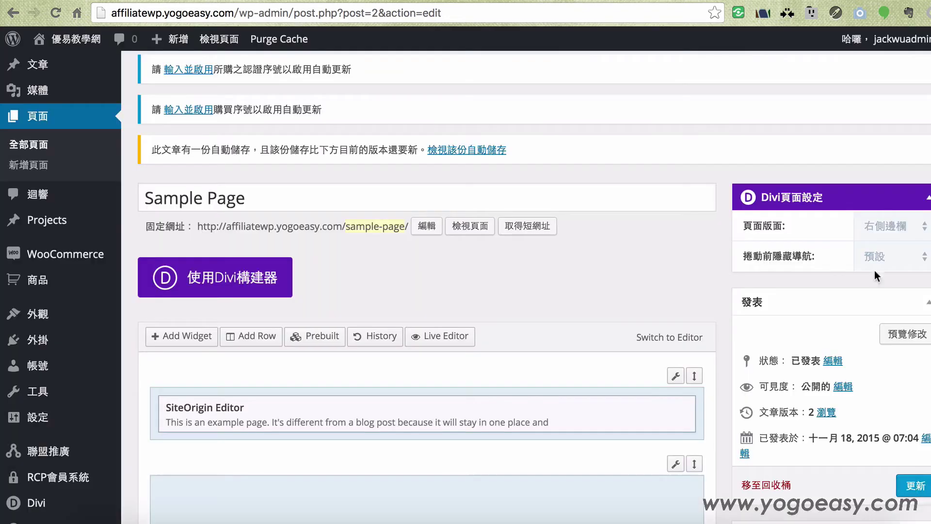
scroll(627, 315, down, 3)
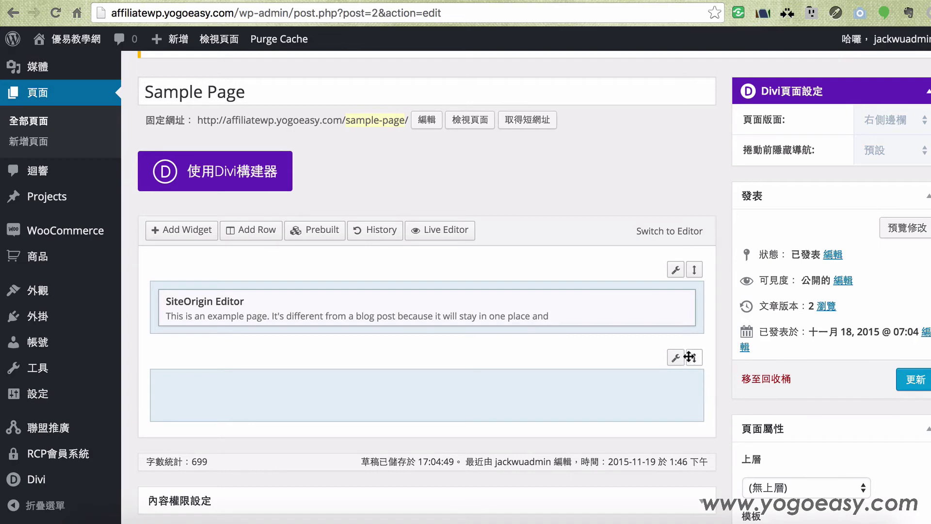
drag(694, 359, 703, 283)
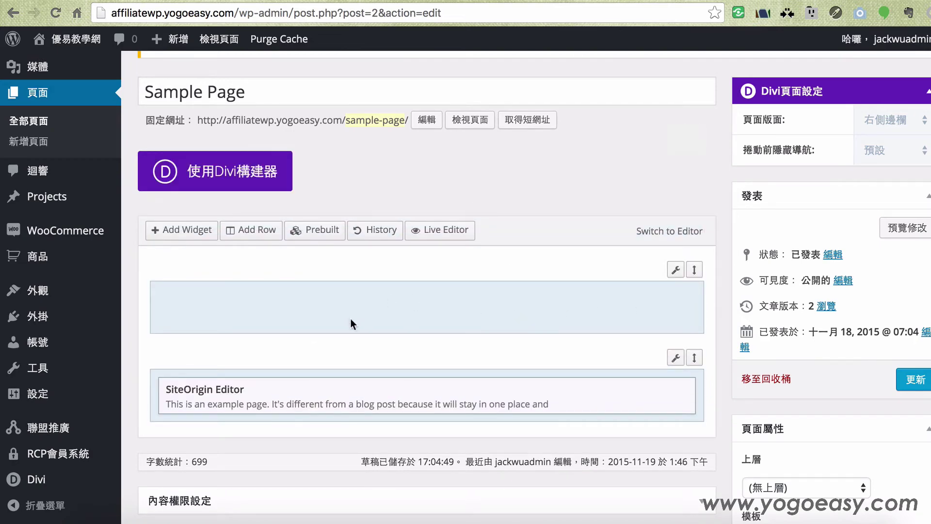
Add the Ultimate Addon Bundle's Tabs widget and place it in the empty first row
click(178, 233)
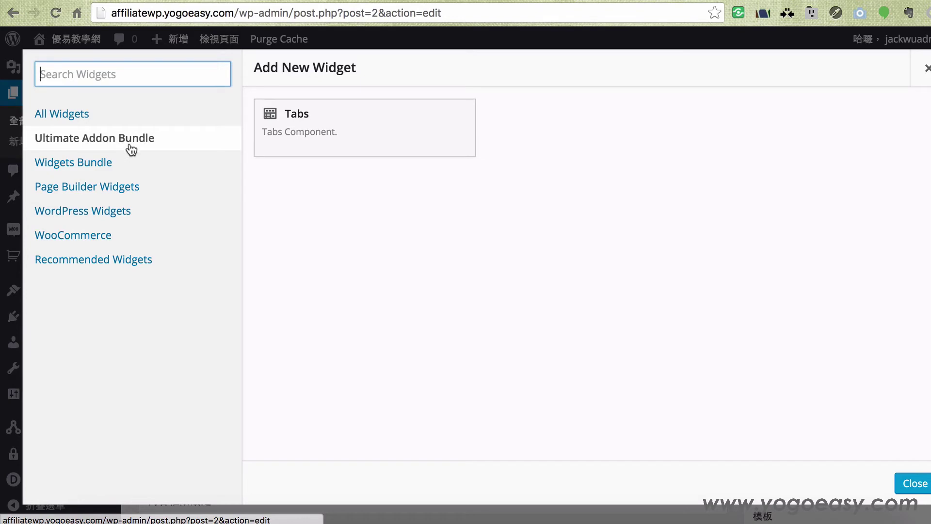
click(302, 127)
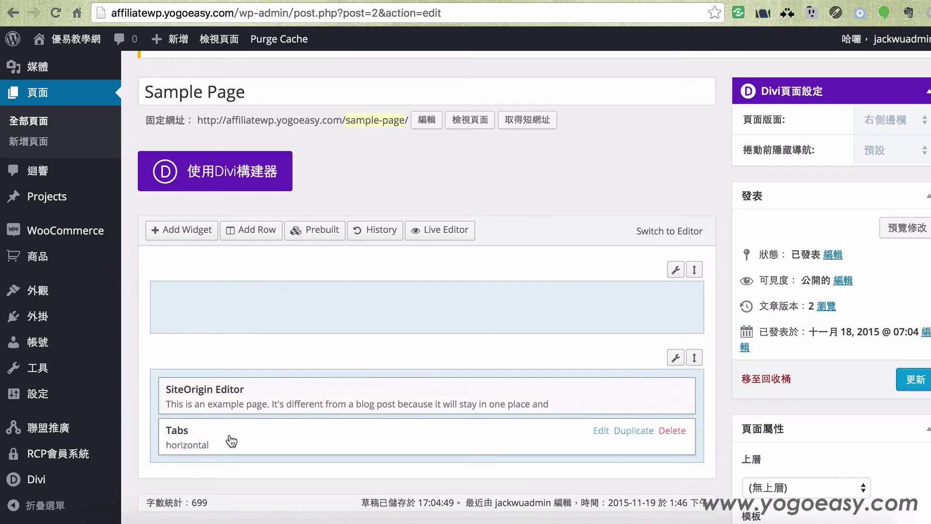
drag(231, 439, 234, 306)
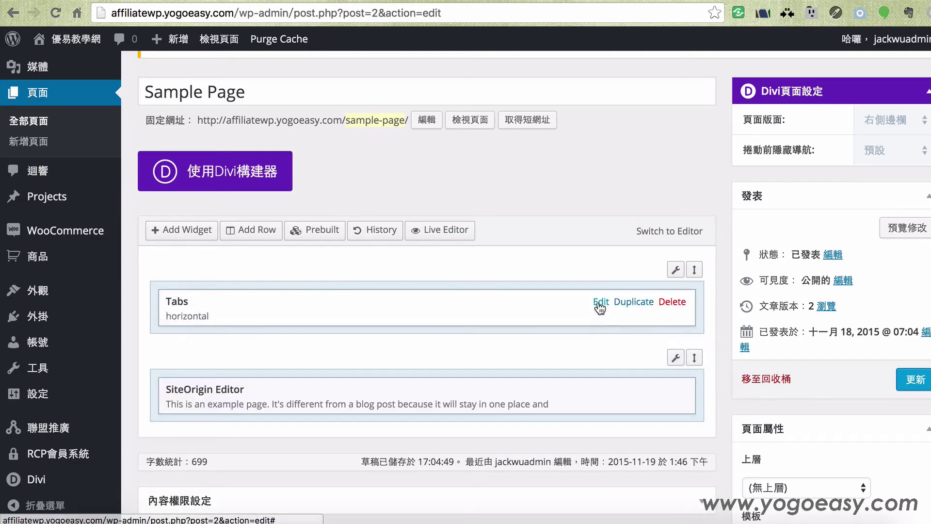
Open the Tabs widget in Sample Page's first row for editing and set its widget title to 推廣後台
click(601, 302)
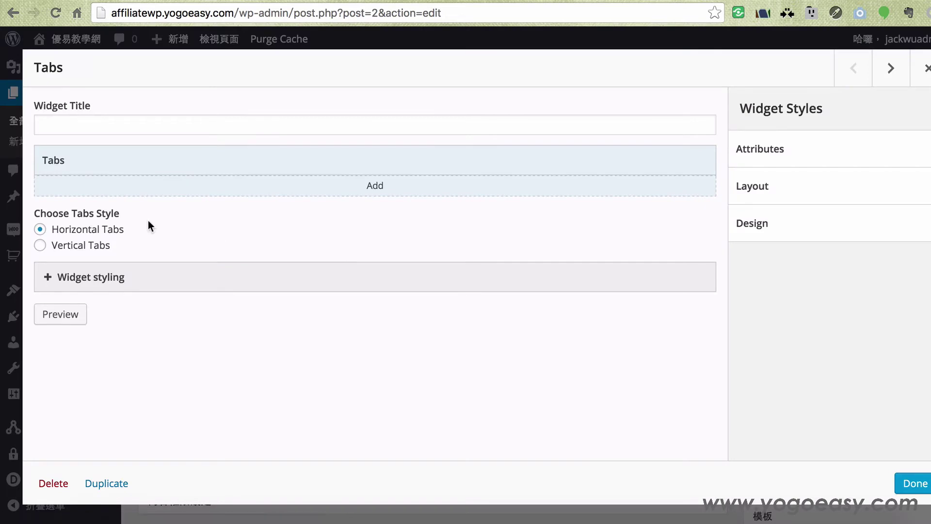
click(146, 124)
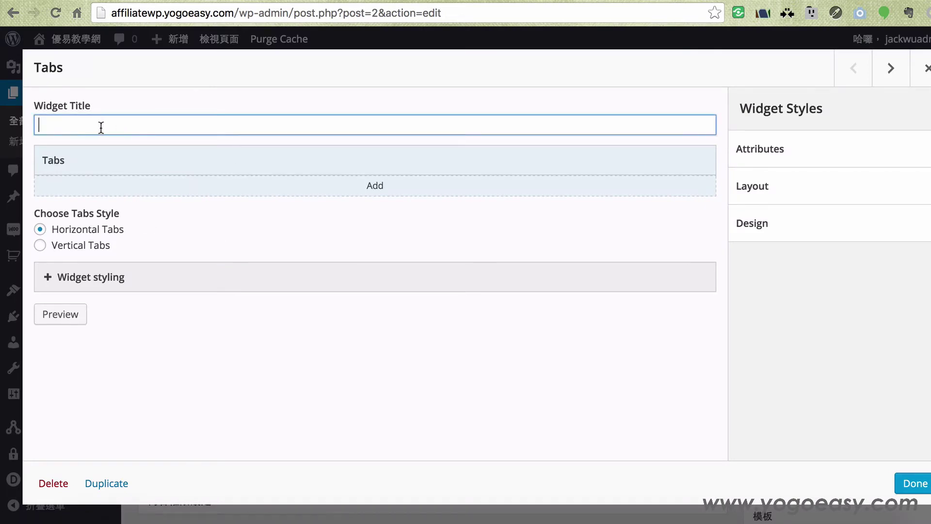
text(W)
key(BackSpace)
text(推廣後台)
Add a first tab to the Tabs widget and title it 推廣網址
click(378, 192)
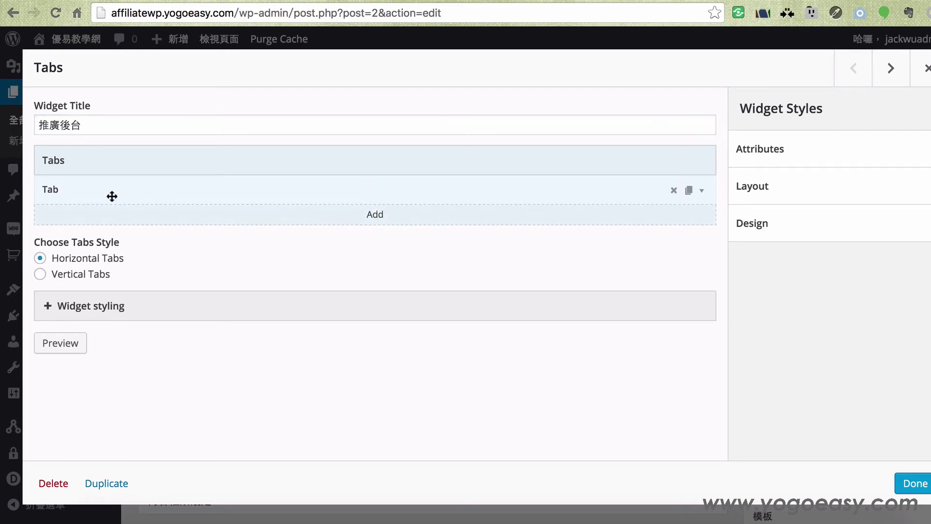
click(63, 191)
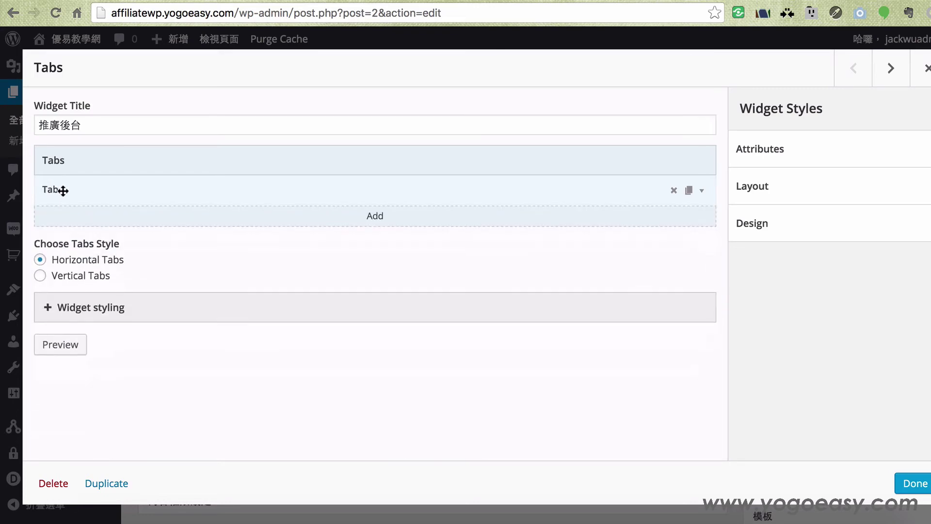
click(112, 242)
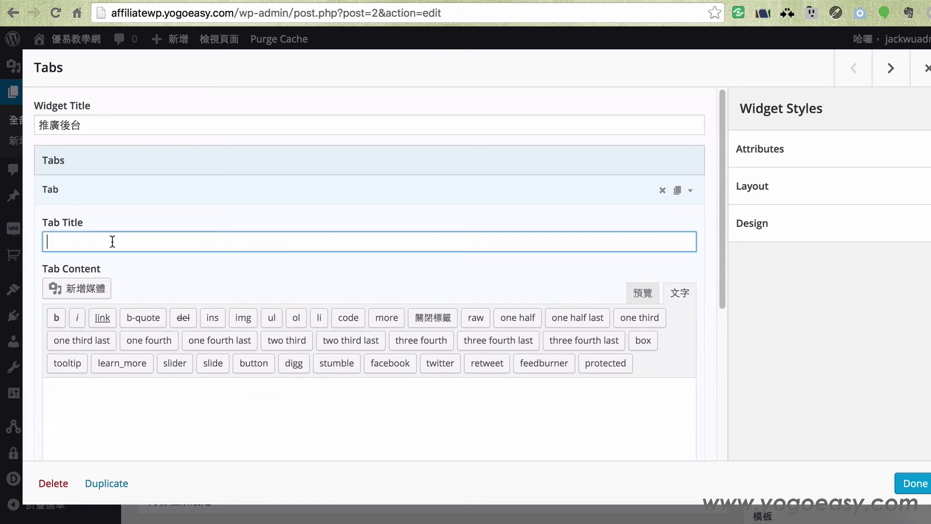
text(推廣網址)
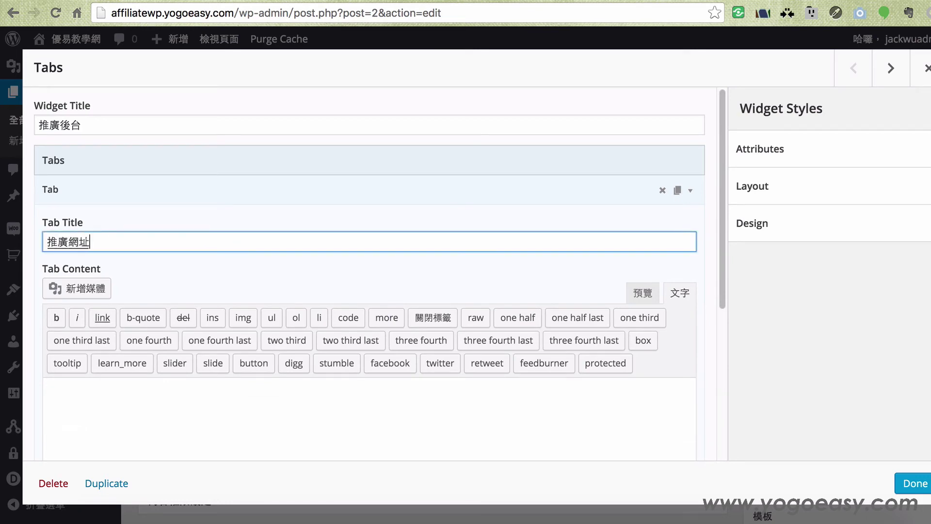
Copy the [affiliate_area_urls] shortcode from the WordPress.org plugin page into the 推廣網址 tab's content as text
click(686, 297)
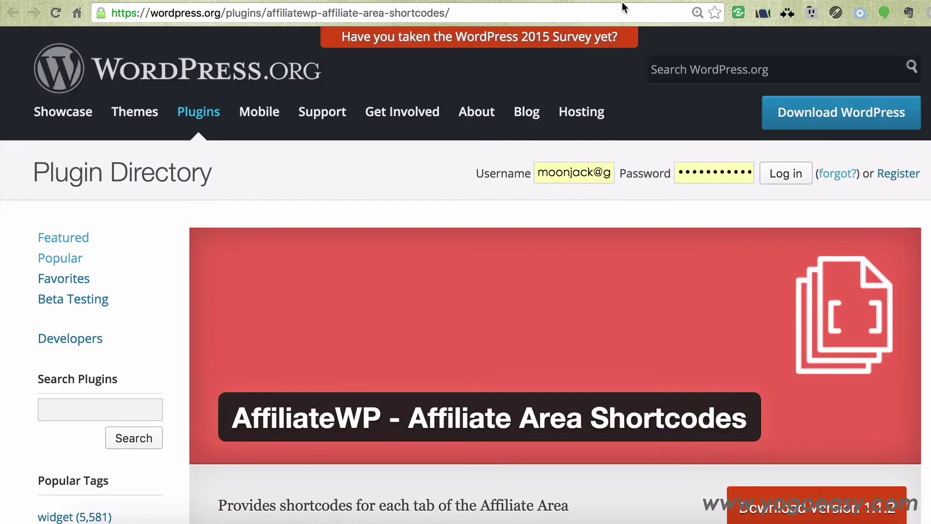
scroll(460, 346, down, 10)
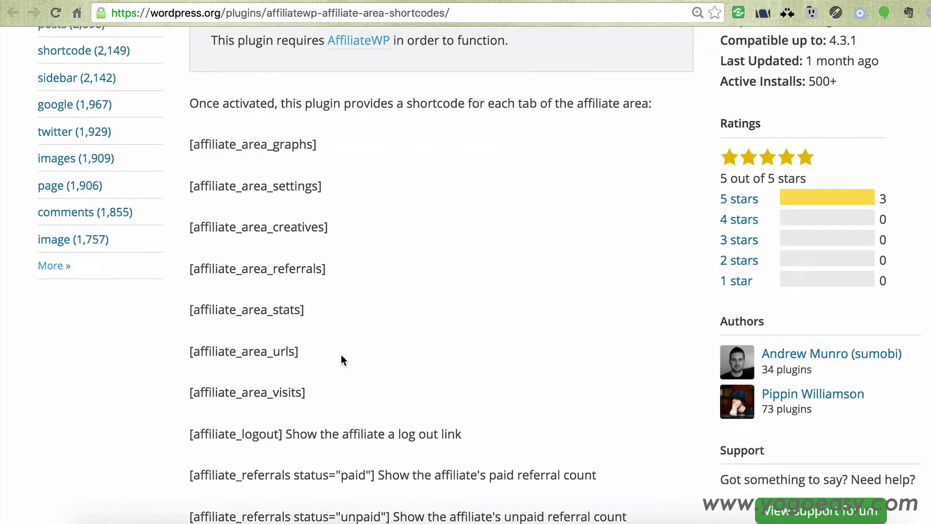
drag(323, 353, 190, 347)
key(super+c)
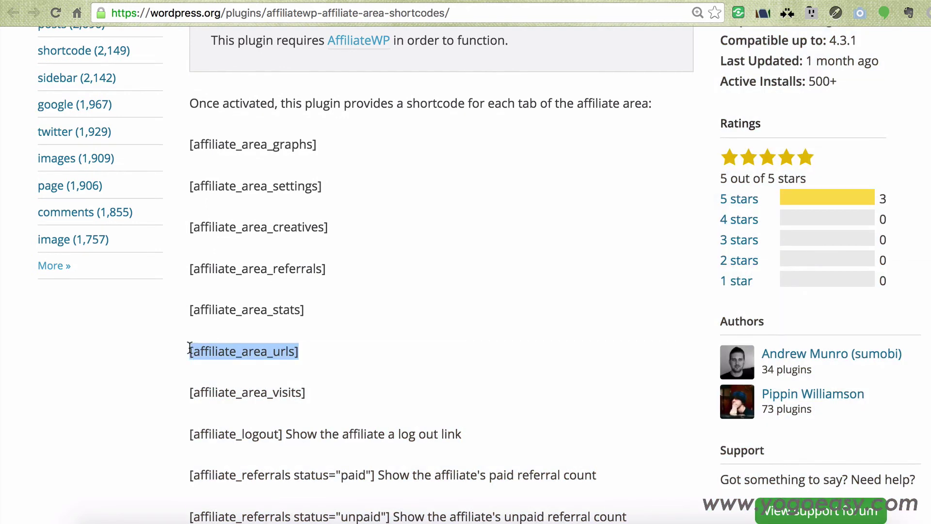
click(835, 1)
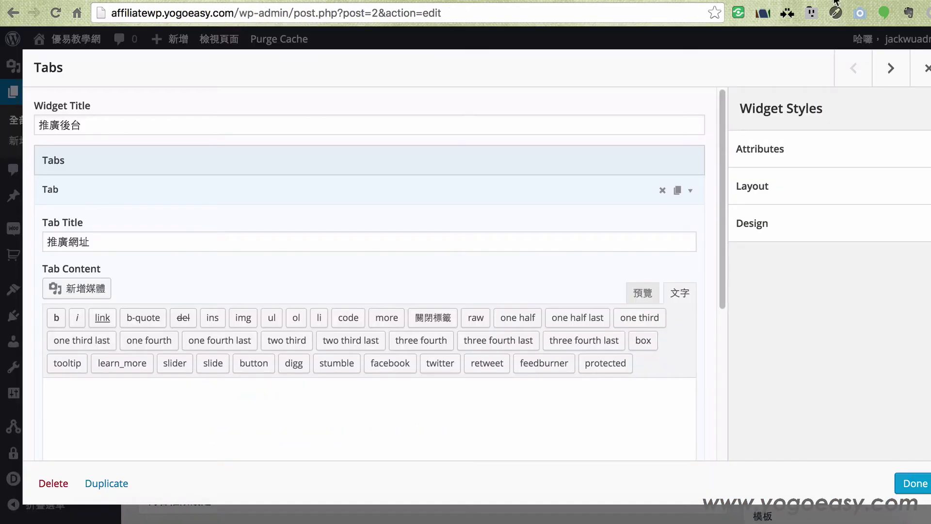
click(291, 438)
key(super+v)
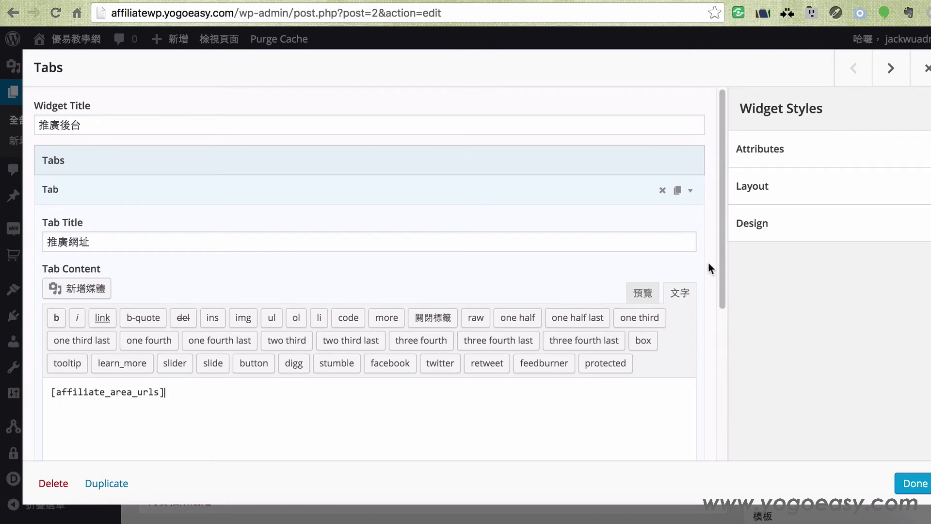
click(69, 197)
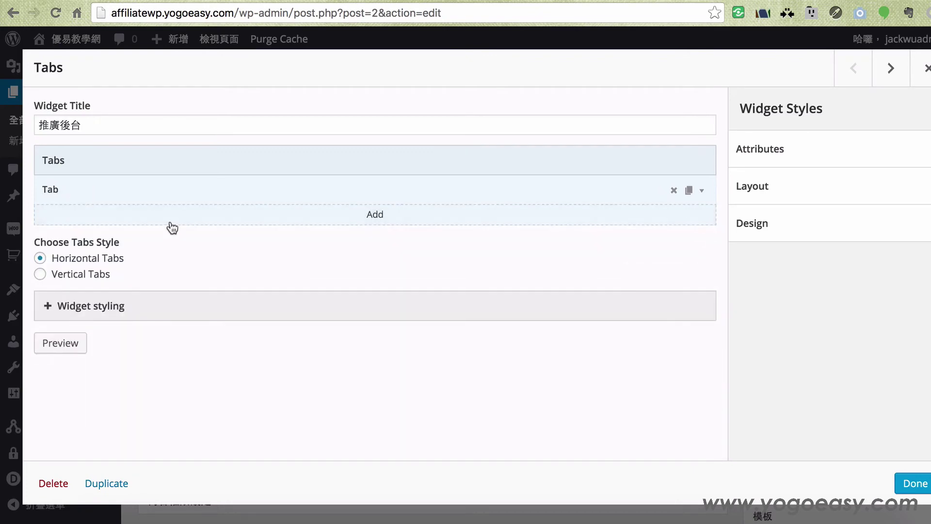
Add a second tab to the Tabs widget and title it 成交紀錄
click(368, 220)
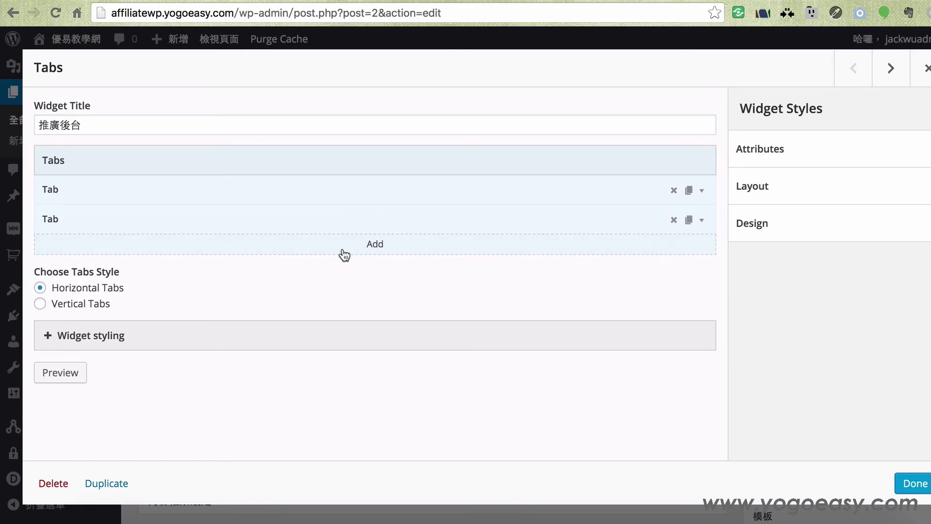
click(336, 220)
click(324, 277)
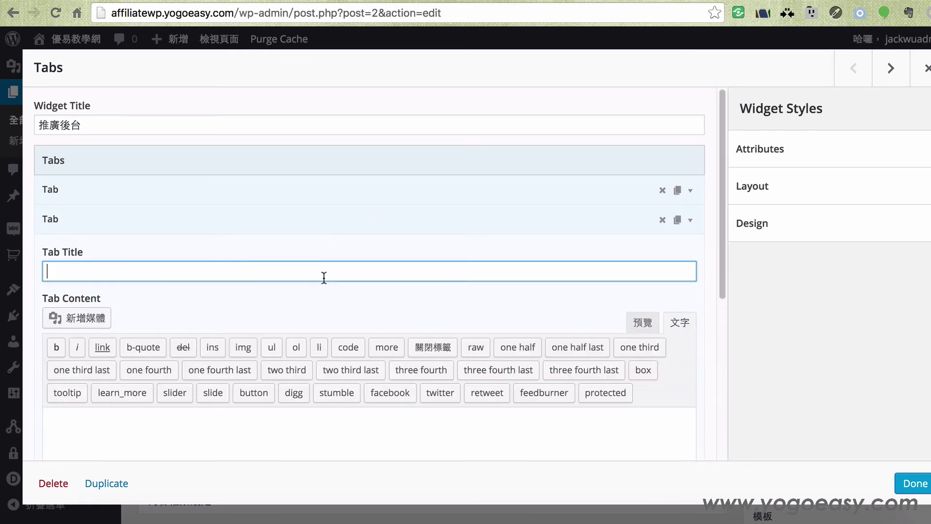
text(ㄊ成ㄐ紀錄)
key(Return)
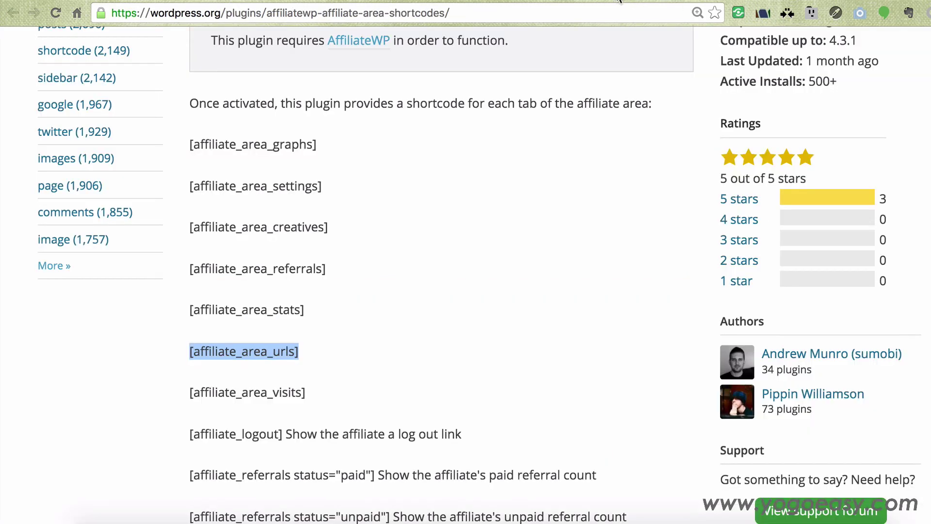
Copy the [affiliate_area_referrals] shortcode from the plugin page into the 成交紀錄 tab's content
click(621, 2)
drag(336, 266, 189, 268)
key(super+c)
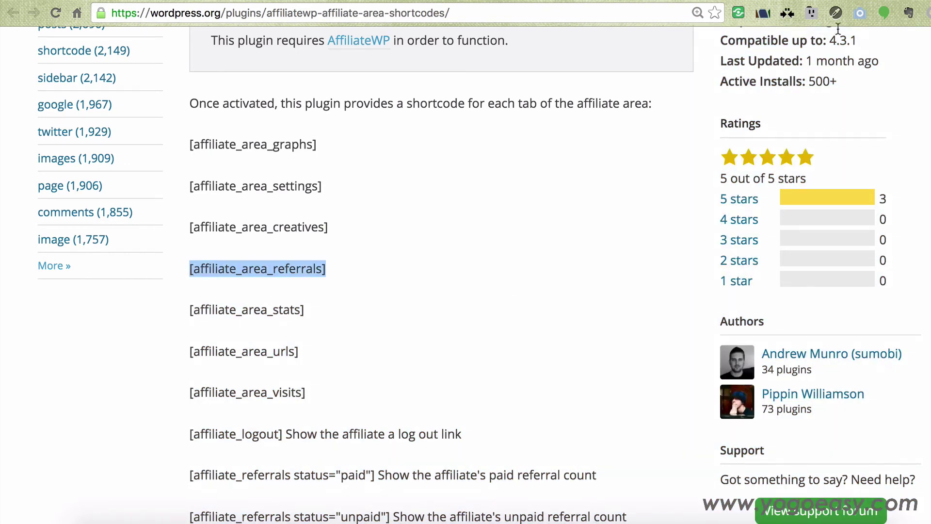
key(super+grave)
click(288, 442)
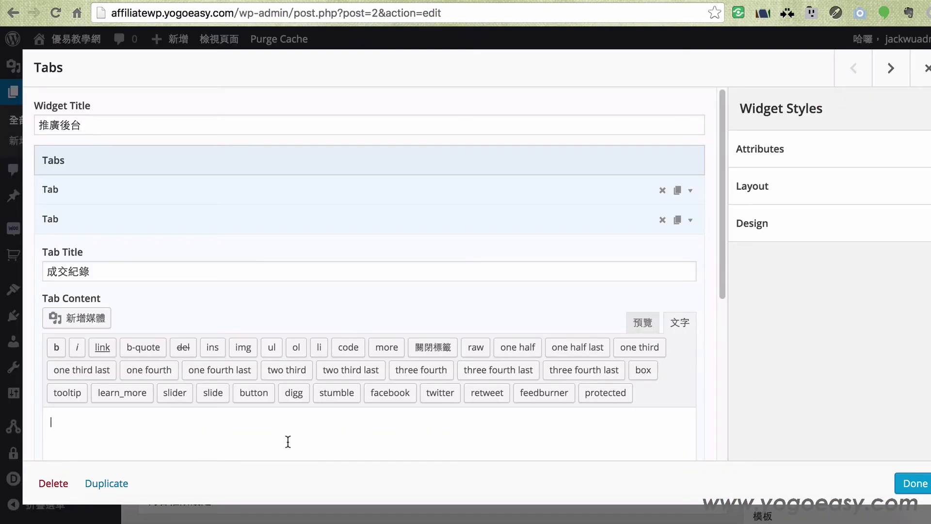
key(super+v)
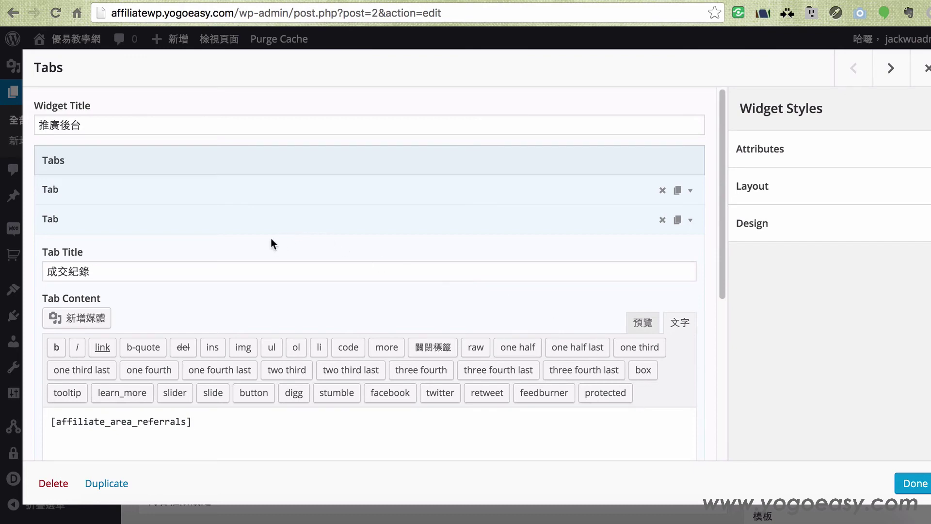
click(233, 218)
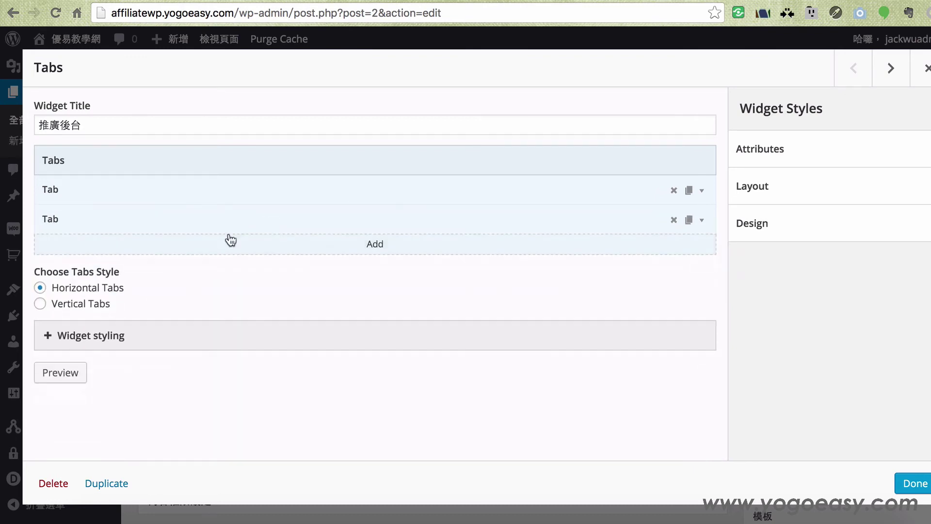
Finish editing the Tabs widget, update Sample Page and open the published page
click(915, 483)
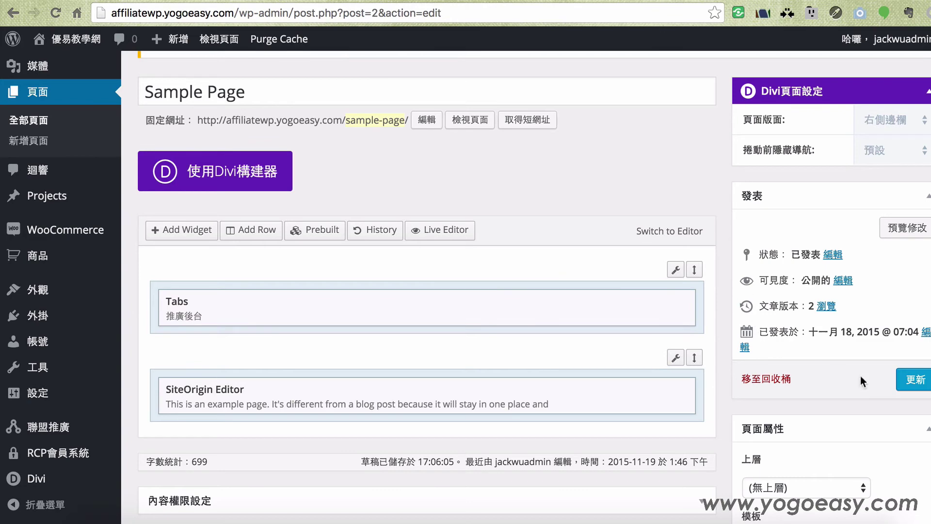
click(913, 380)
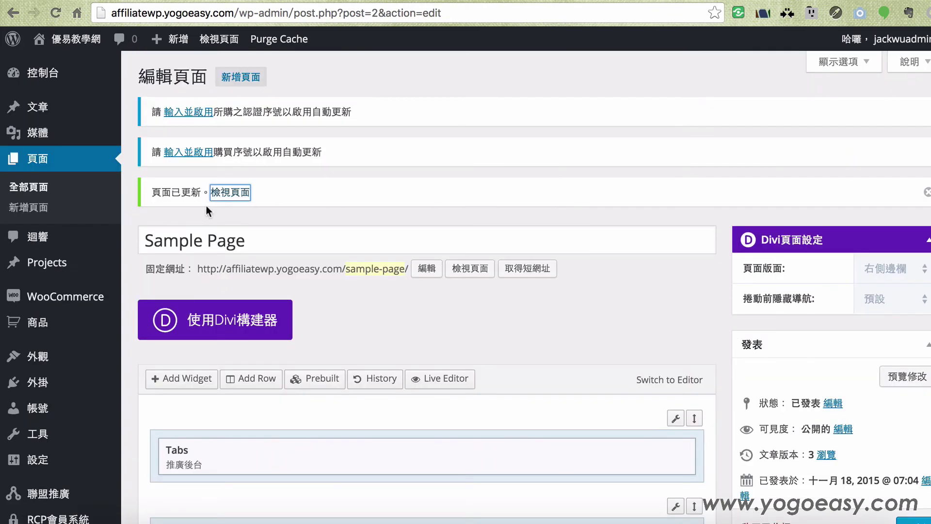
click(233, 192)
Check the 推廣網址 and 成交紀錄 tabs on the published Sample Page by switching between them
scroll(653, 195, down, 2)
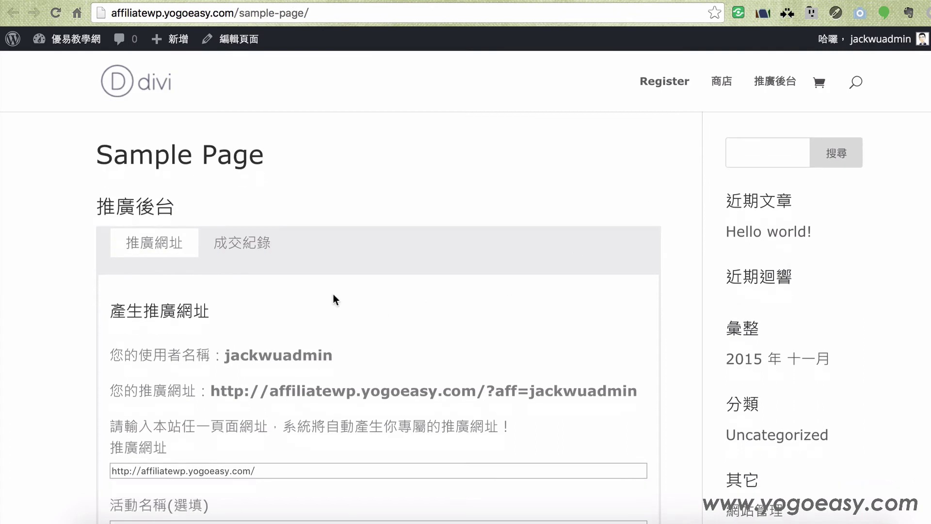
scroll(410, 275, down, 1)
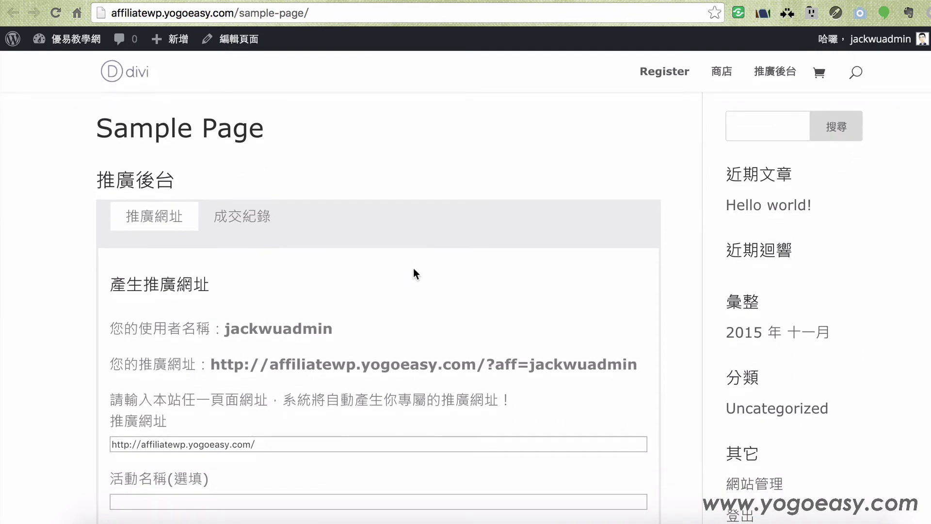
scroll(414, 269, down, 2)
click(247, 198)
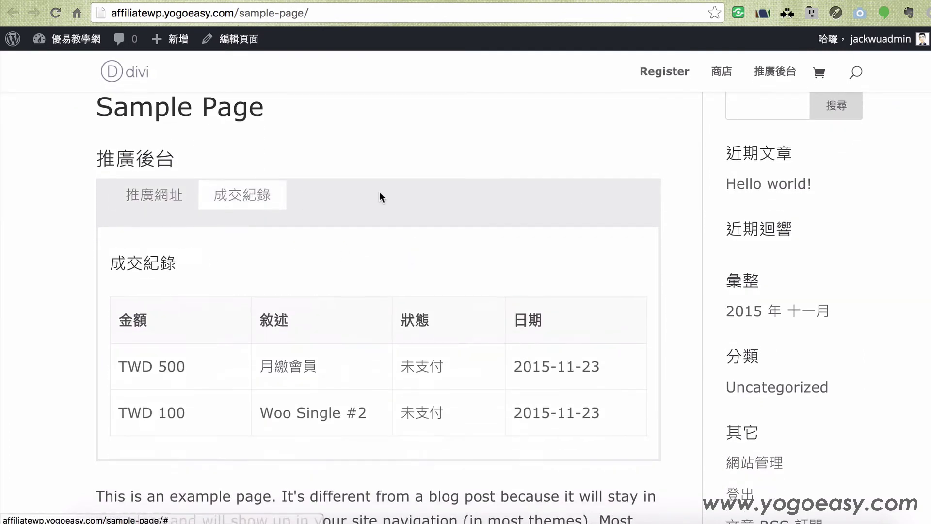
click(138, 198)
click(280, 206)
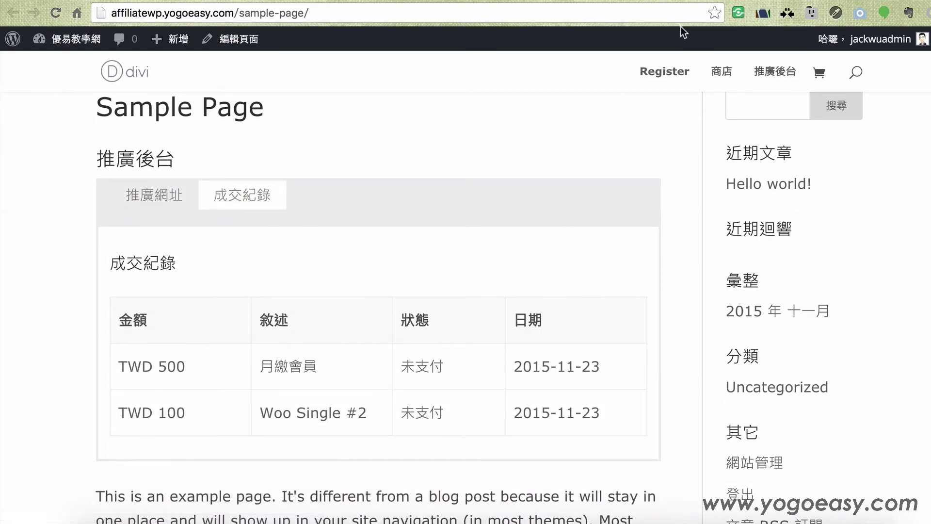
Return to the Affiliate Area Shortcodes plugin page and review the affiliate area tab shortcodes from settings to visits
click(605, 2)
click(616, 274)
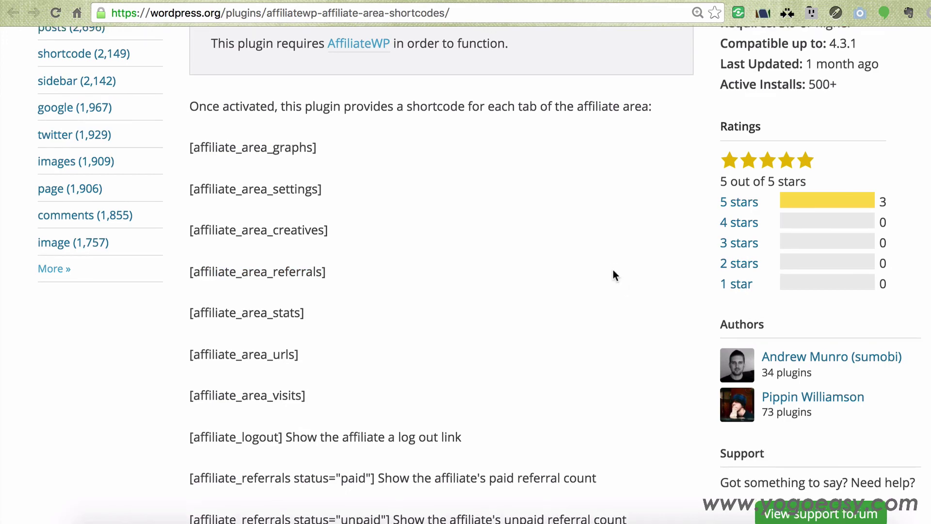
scroll(614, 270, up, 10)
scroll(677, 241, down, 10)
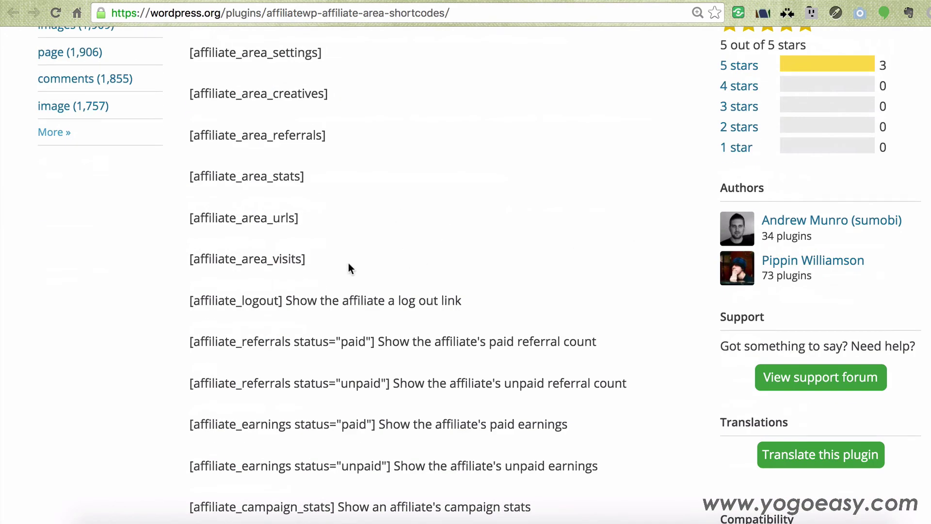
drag(328, 260, 191, 56)
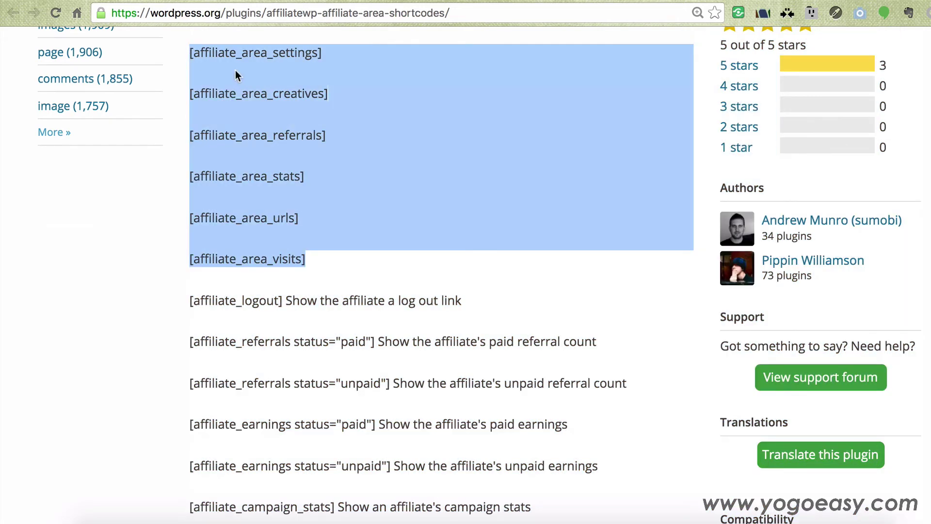
click(448, 194)
Examine the plugin's paid and unpaid referral and earnings shortcodes and the [affiliate_campaign_stats] shortcode
scroll(445, 199, down, 5)
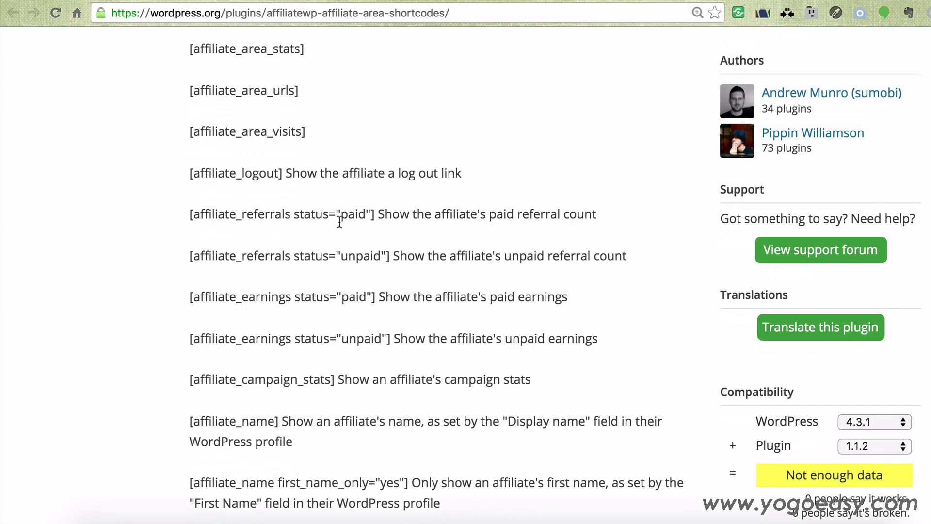
drag(338, 214, 368, 214)
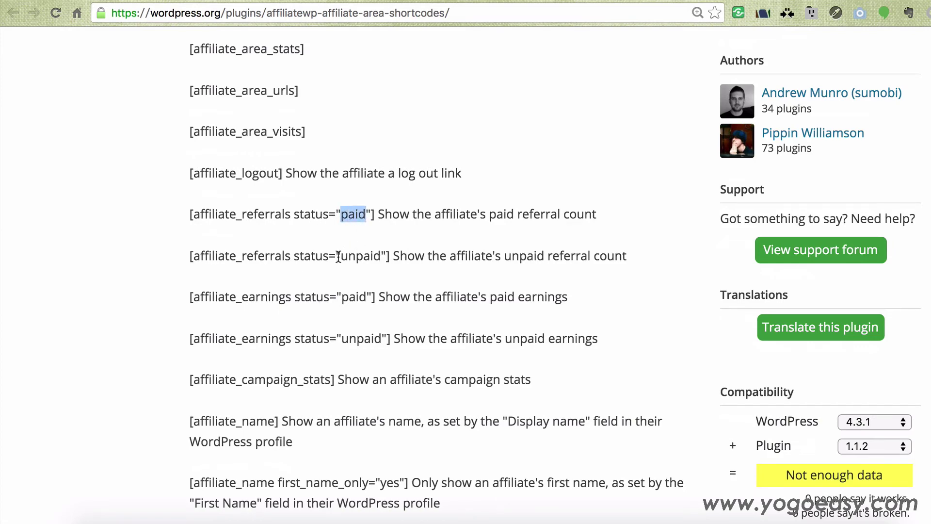
drag(336, 256, 386, 258)
scroll(393, 247, down, 2)
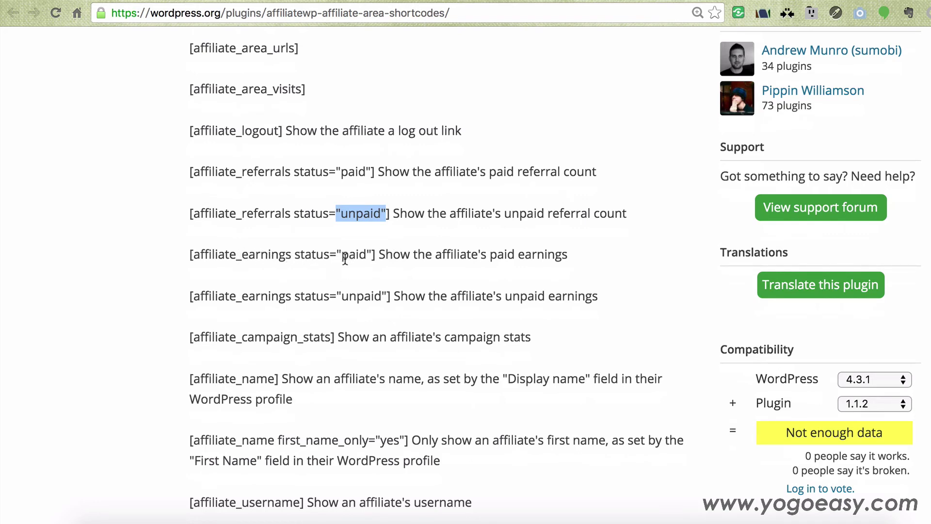
drag(342, 255, 372, 254)
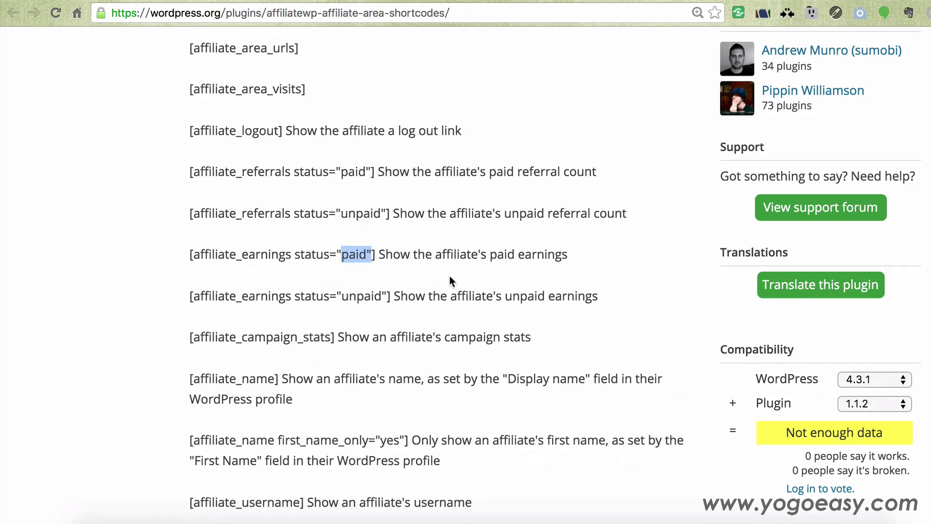
drag(338, 297, 372, 297)
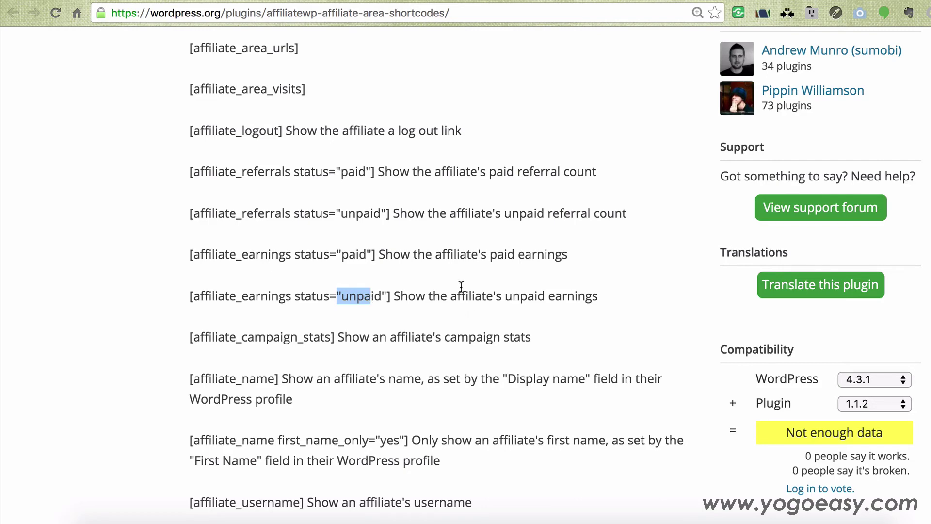
scroll(461, 288, down, 1)
scroll(432, 304, down, 1)
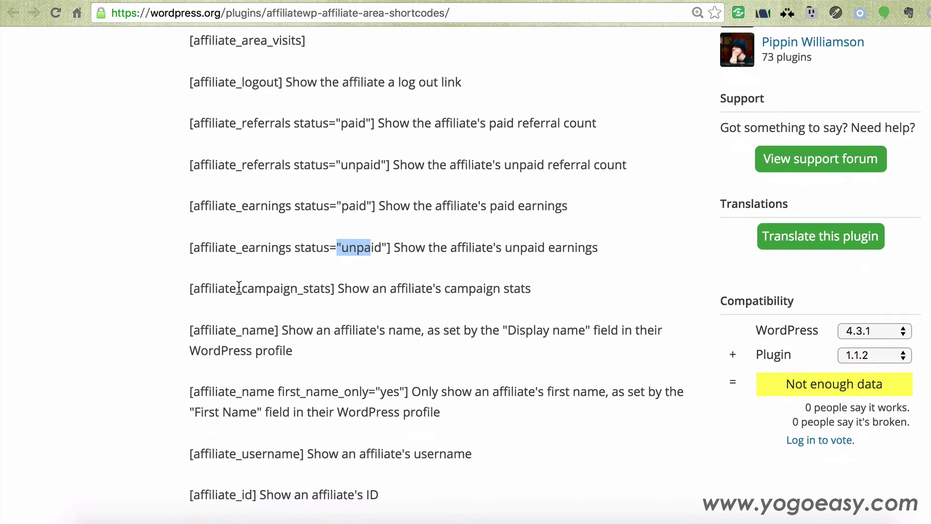
drag(241, 288, 295, 292)
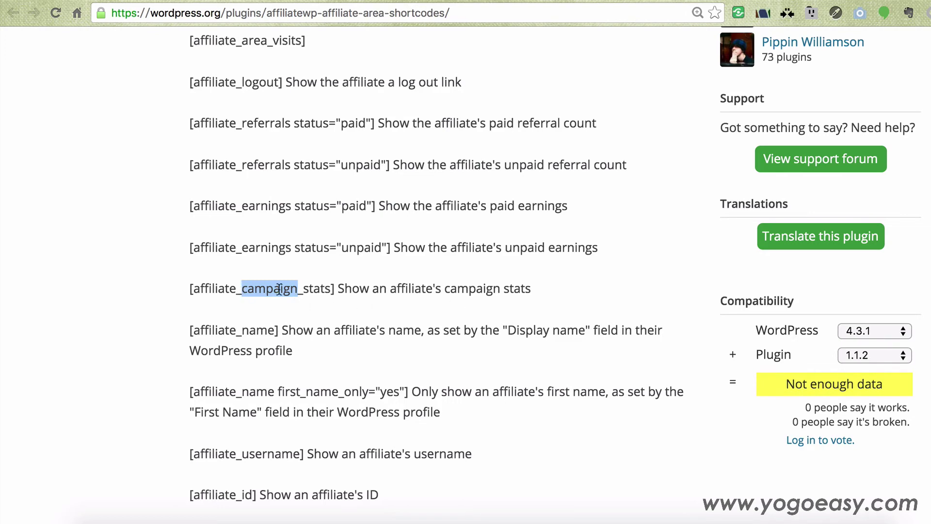
Examine the [affiliate_name] shortcode and its first_name_only="yes" variant on the plugin page
scroll(534, 287, down, 1)
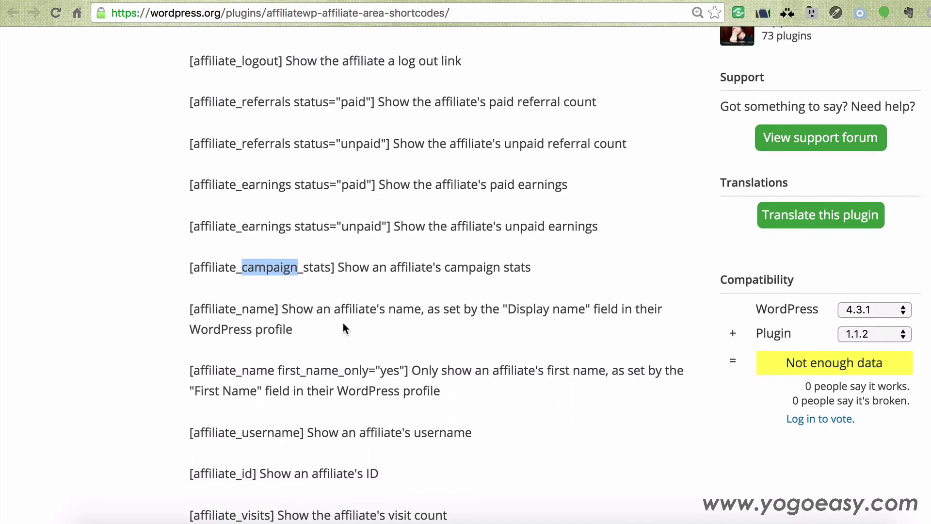
drag(281, 309, 190, 308)
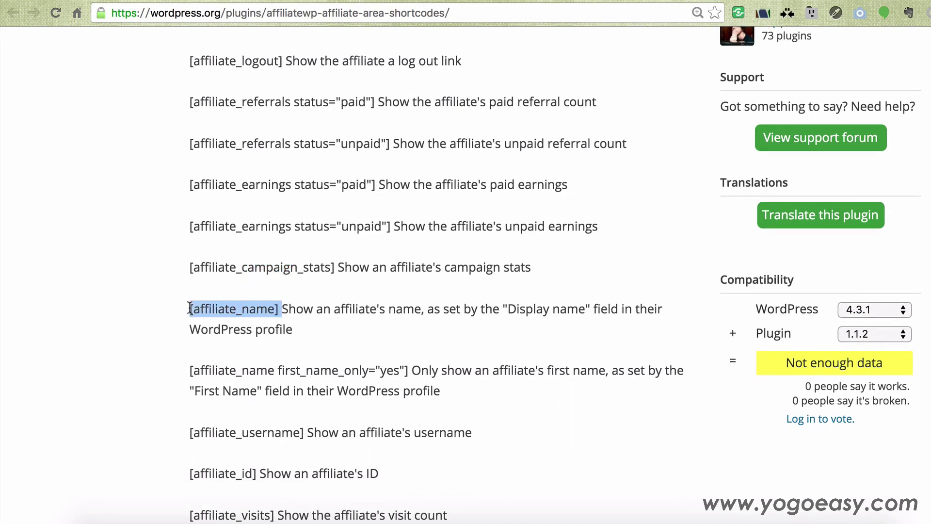
click(291, 311)
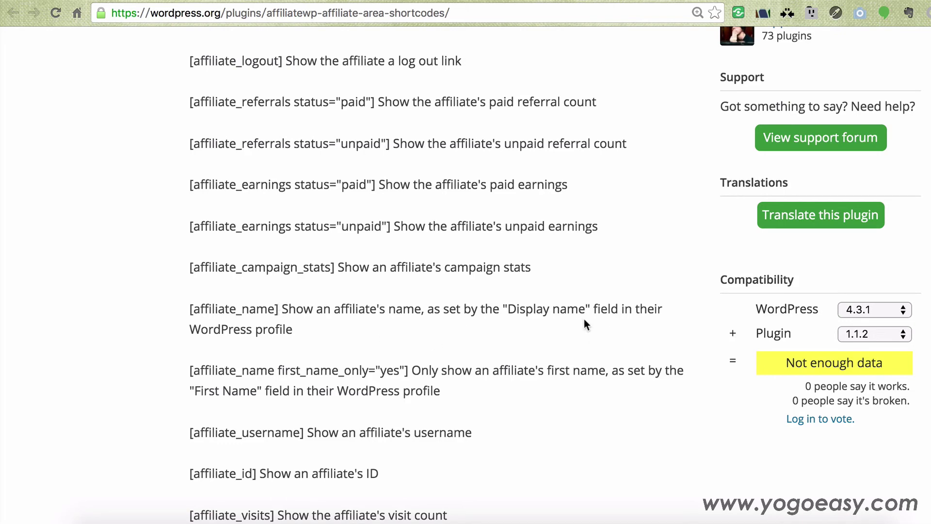
scroll(584, 324, down, 5)
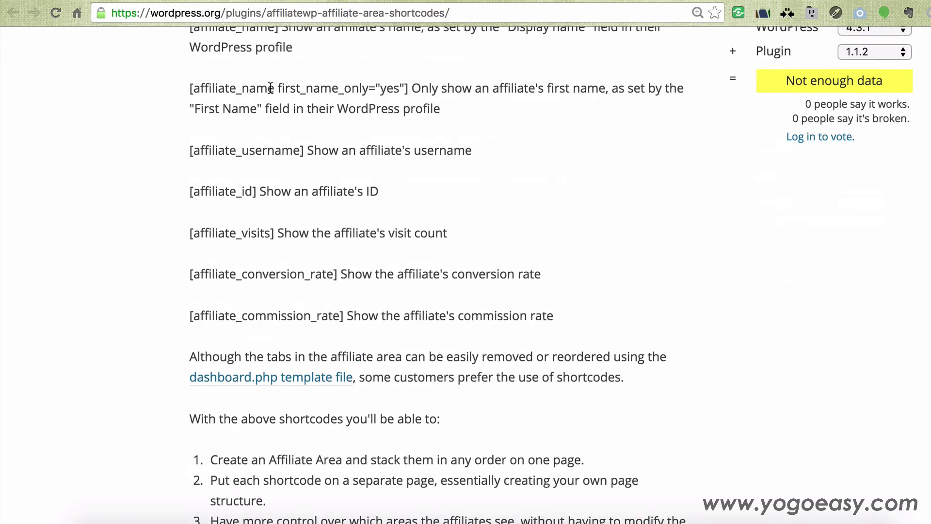
drag(267, 88, 408, 87)
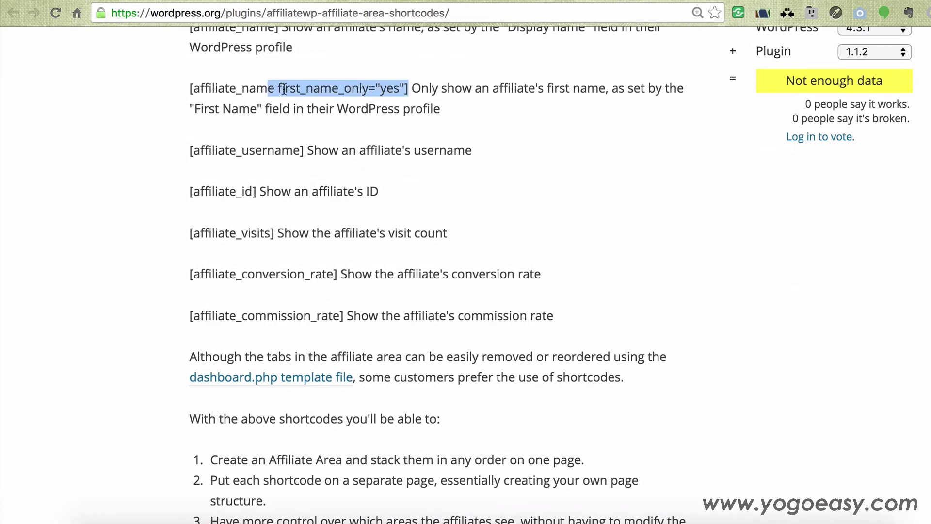
scroll(304, 100, up, 1)
click(276, 106)
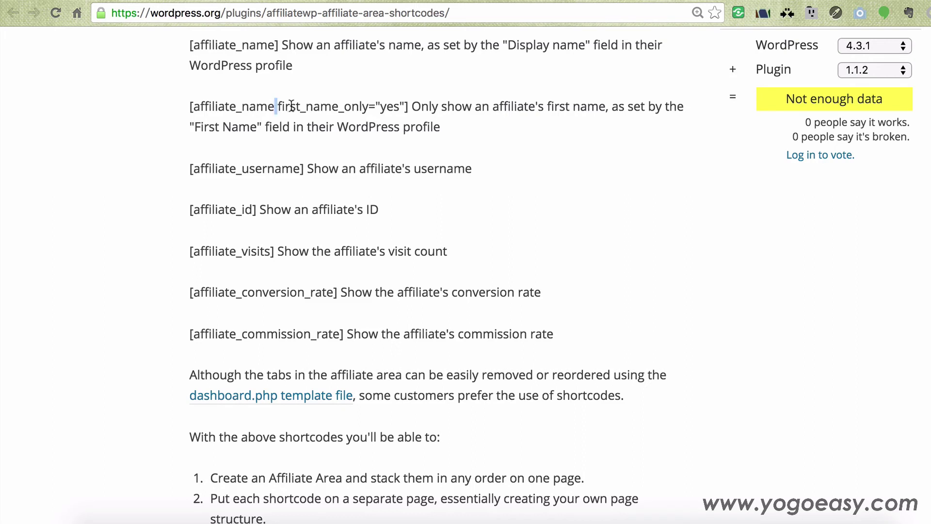
drag(276, 106, 333, 107)
click(316, 108)
Review the remaining shortcodes from [affiliate_username] to [affiliate_commission_rate] and the notes on what they allow
scroll(599, 250, down, 4)
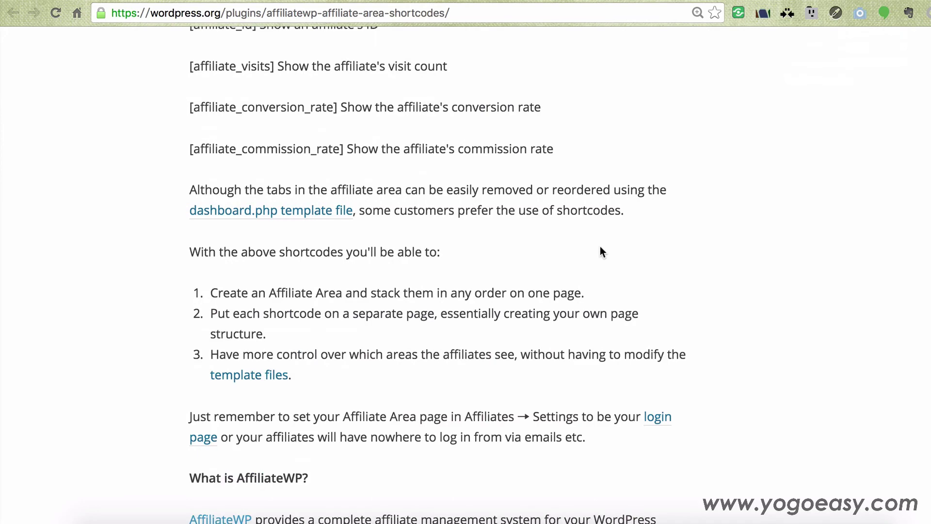
scroll(560, 240, up, 1)
scroll(560, 238, up, 3)
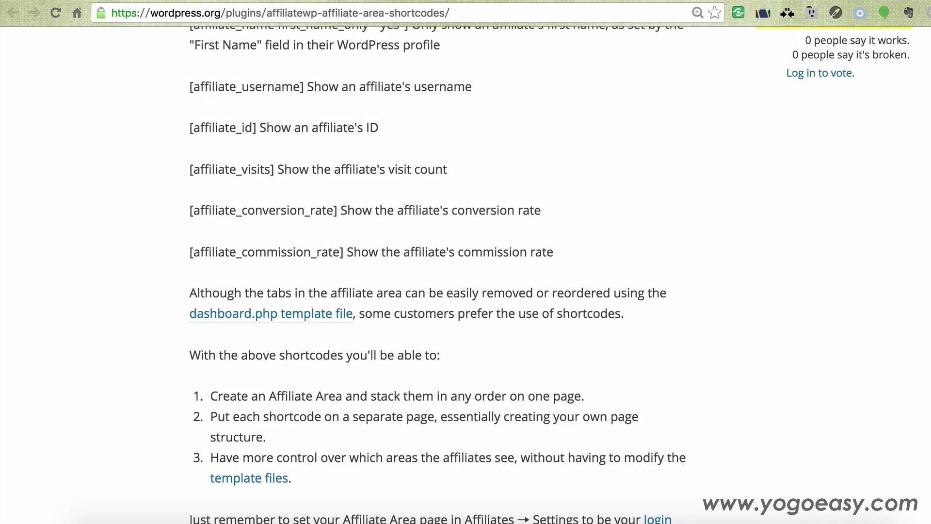
key(super+bracketleft)
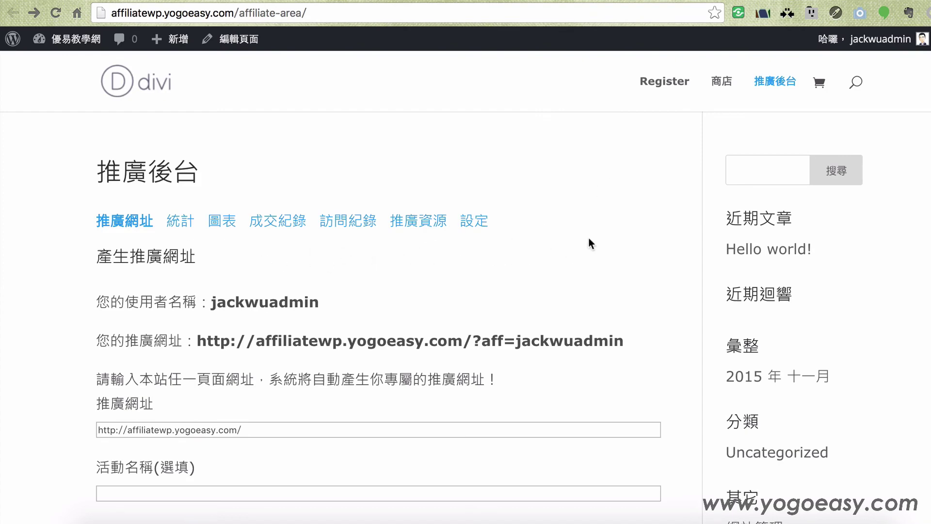
scroll(246, 240, down, 3)
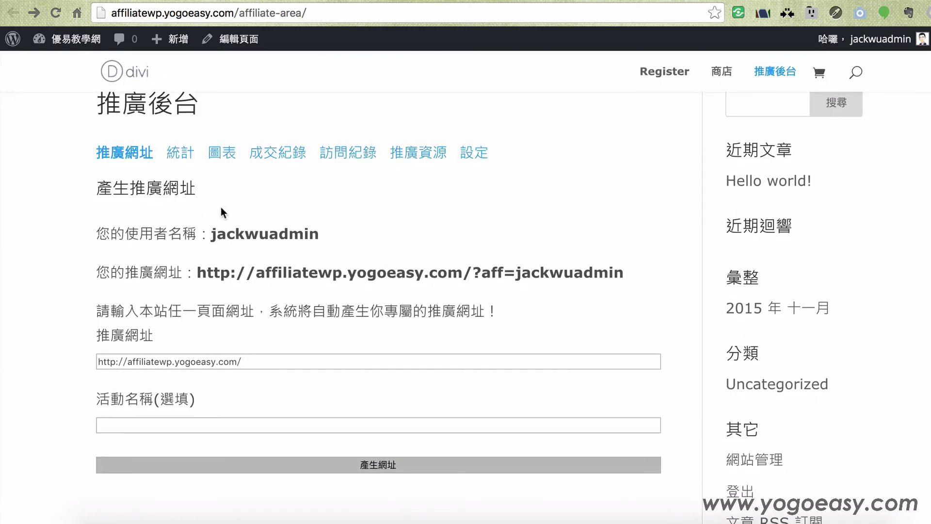
click(265, 363)
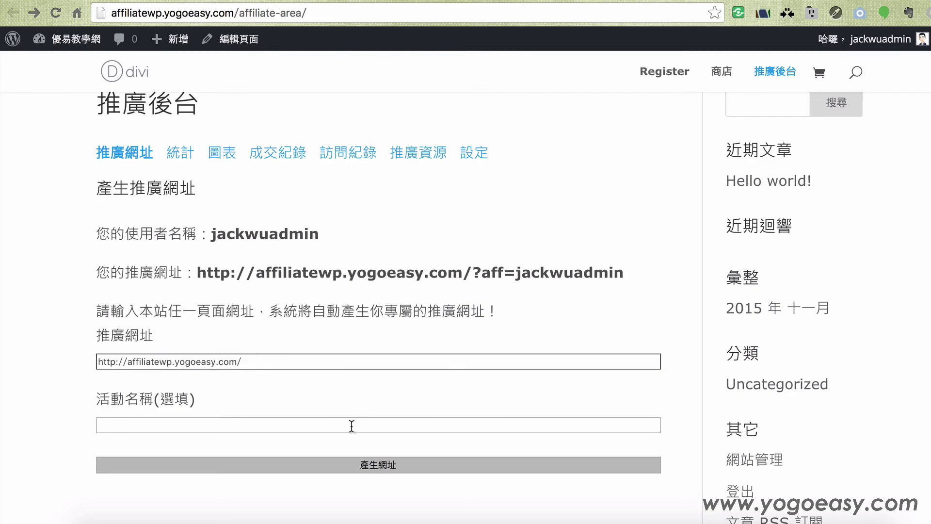
click(324, 467)
scroll(362, 442, down, 2)
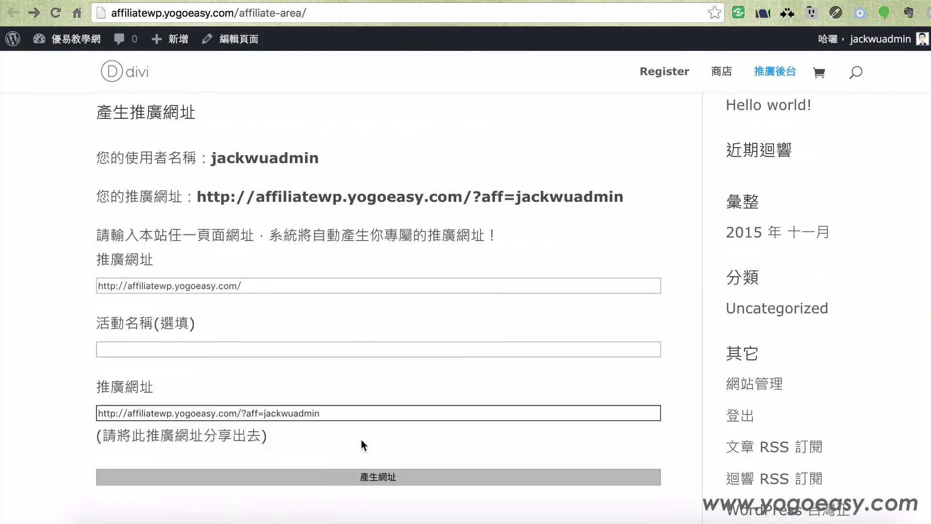
drag(246, 414, 342, 414)
click(341, 414)
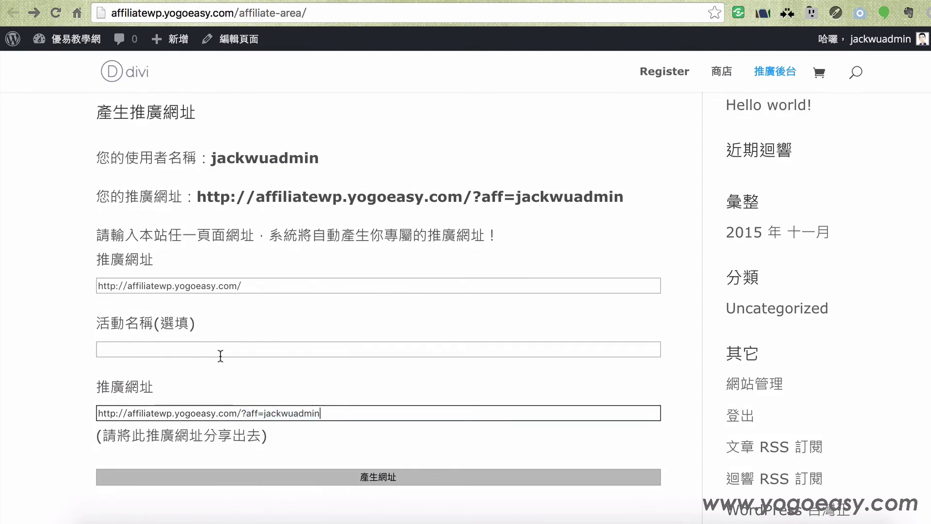
Set the campaign name to "twiiter" and generate the referral URL again
click(187, 345)
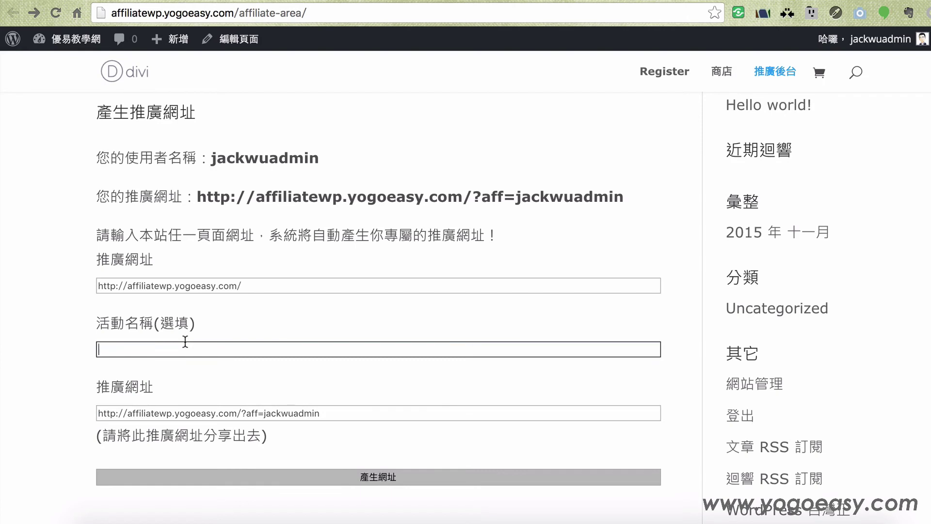
text(twiiter)
click(361, 477)
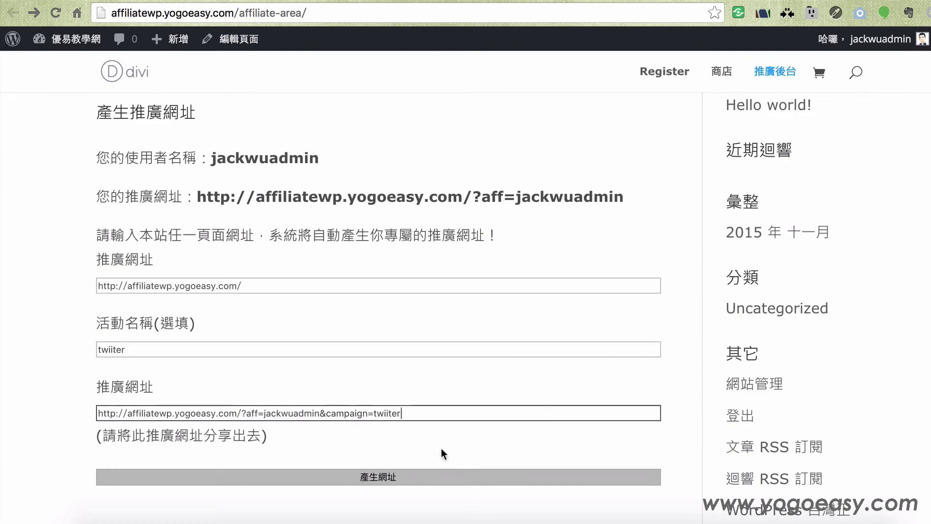
Open the 統計 section of the affiliate area and review the referral, visit and conversion rate statistics
scroll(410, 412, up, 5)
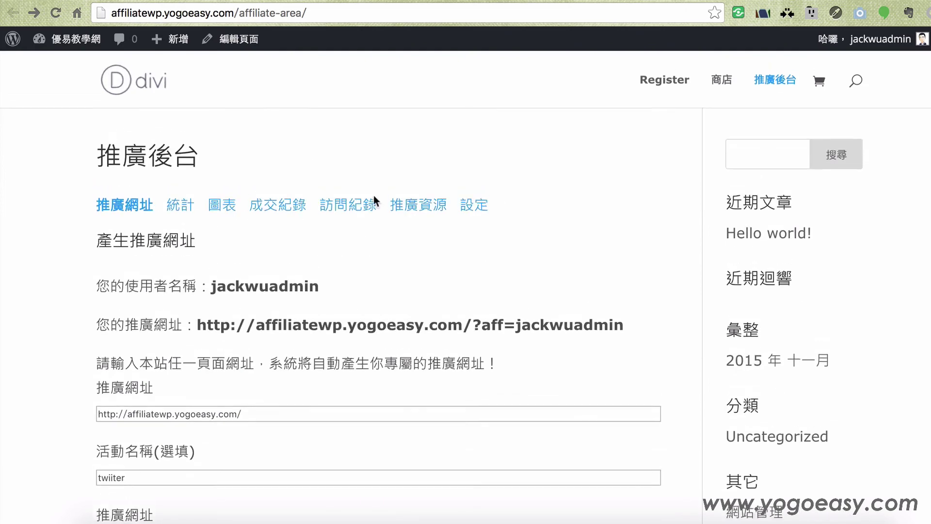
click(187, 213)
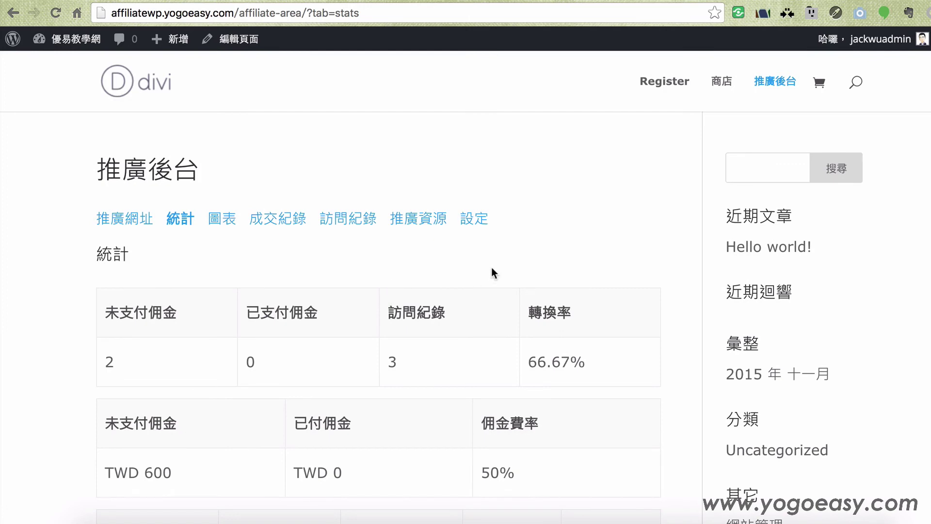
scroll(492, 269, down, 2)
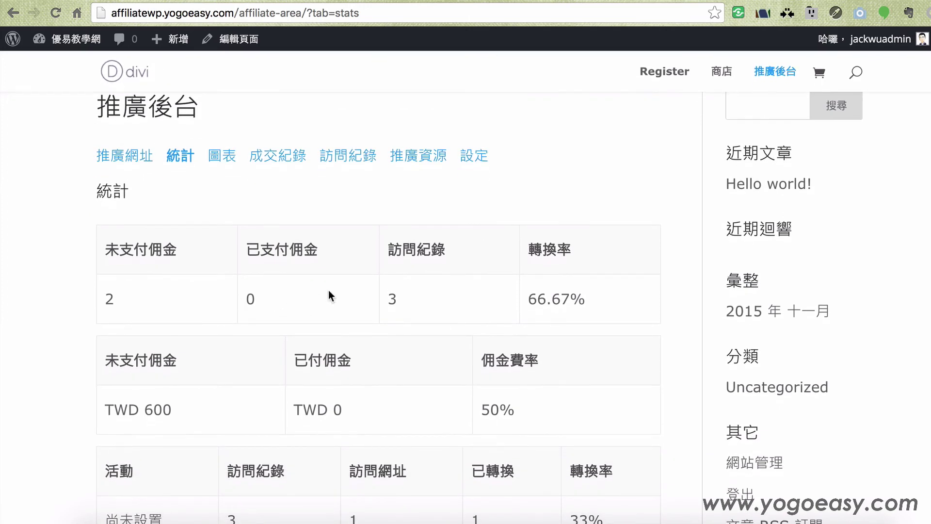
scroll(328, 291, down, 1)
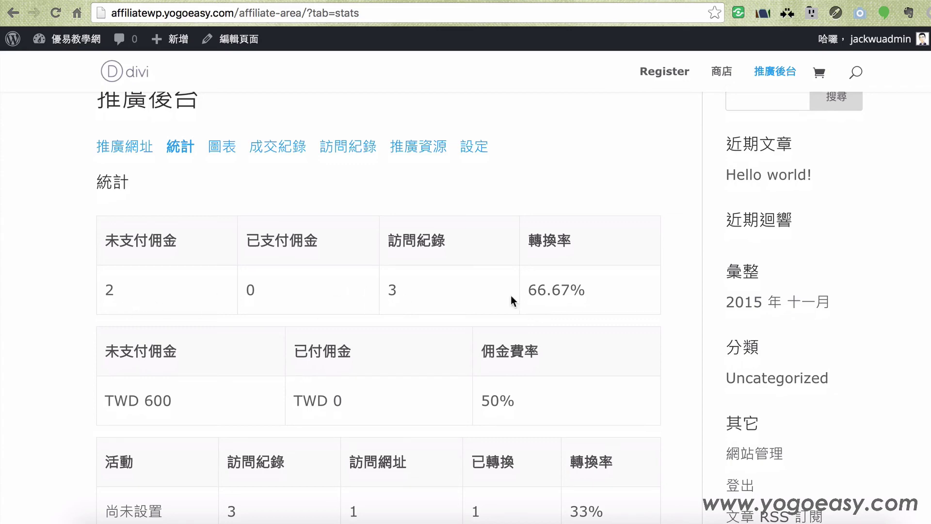
scroll(589, 302, down, 1)
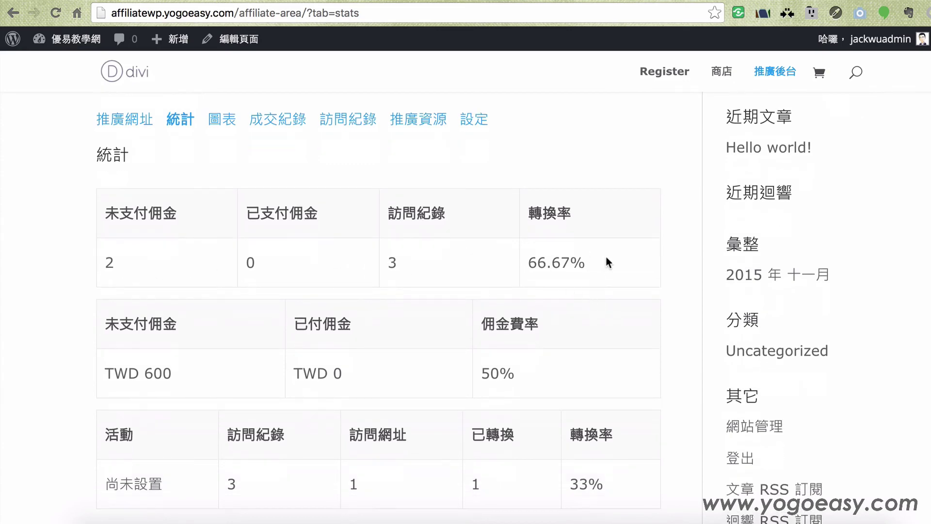
scroll(613, 262, down, 1)
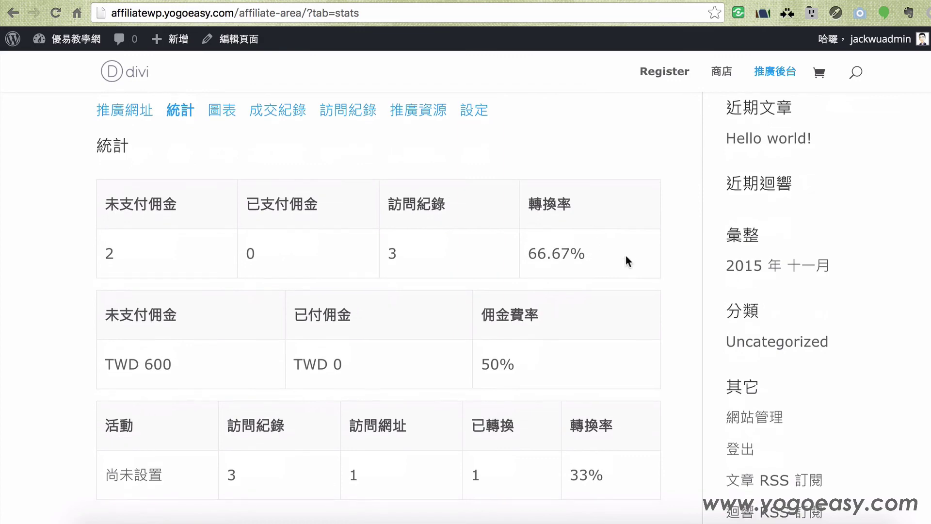
scroll(626, 257, down, 1)
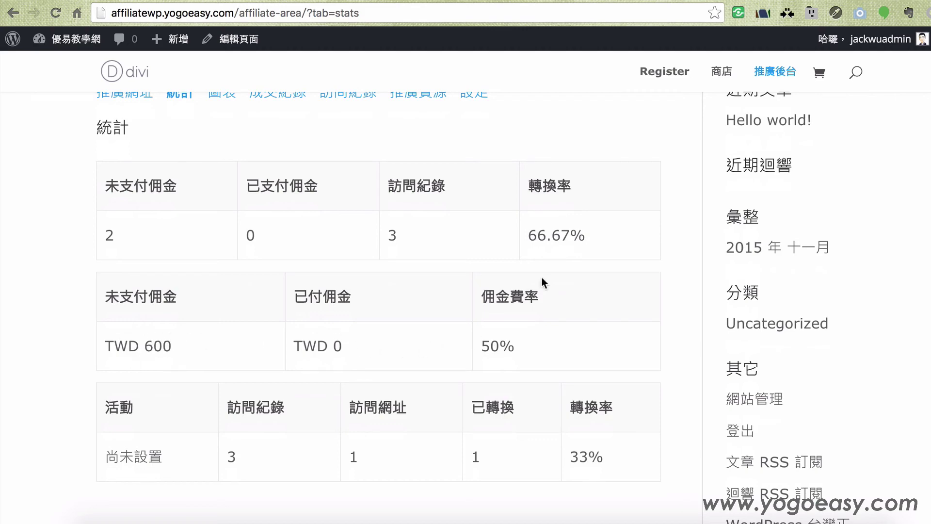
Examine the commission rate (佣金費率) and the campaign (活動) table in the statistics
scroll(548, 284, down, 3)
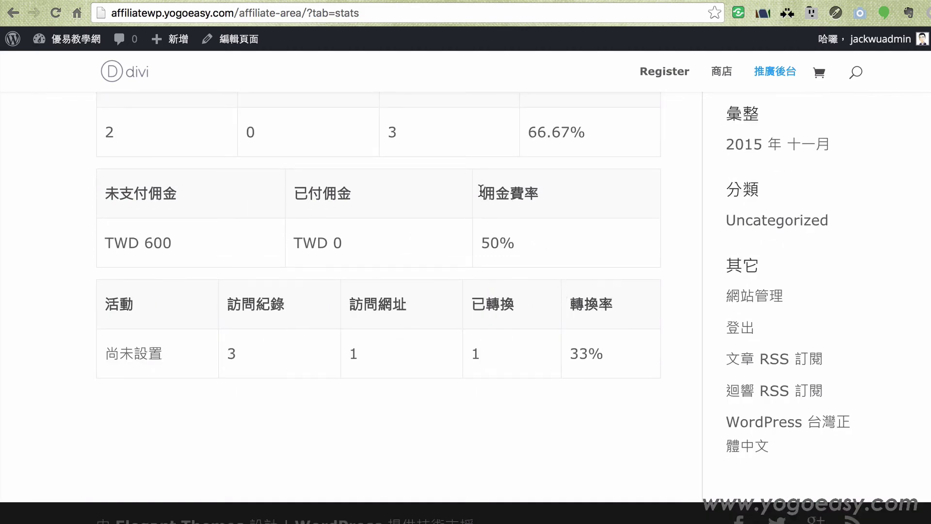
drag(480, 190, 542, 191)
click(544, 241)
triple_click(544, 242)
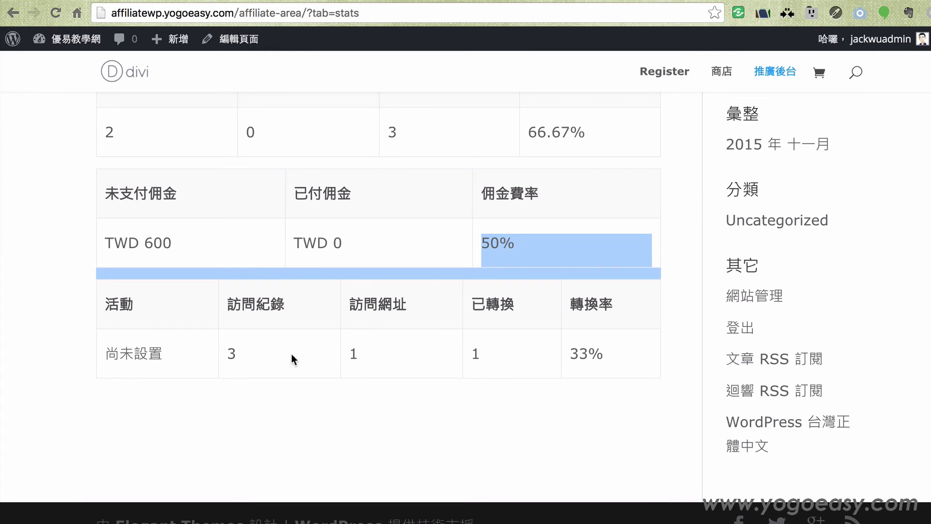
scroll(292, 354, up, 2)
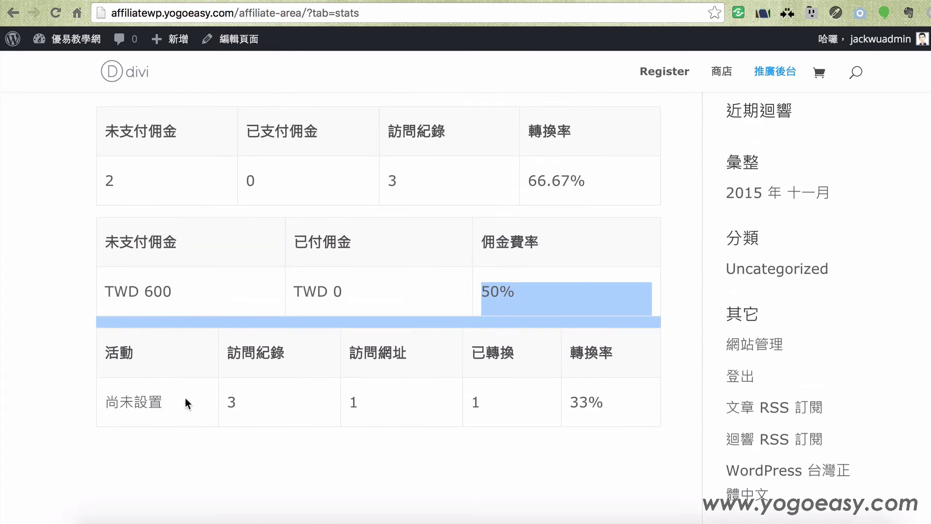
Open the 圖表 section, examine the referral graph and look through its date range options without changing the range
scroll(185, 398, up, 5)
click(223, 225)
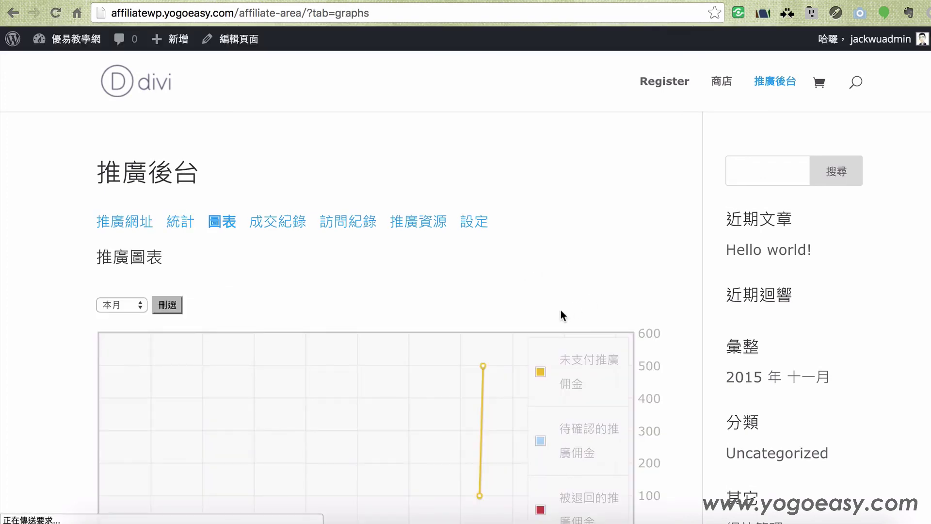
scroll(569, 294, down, 3)
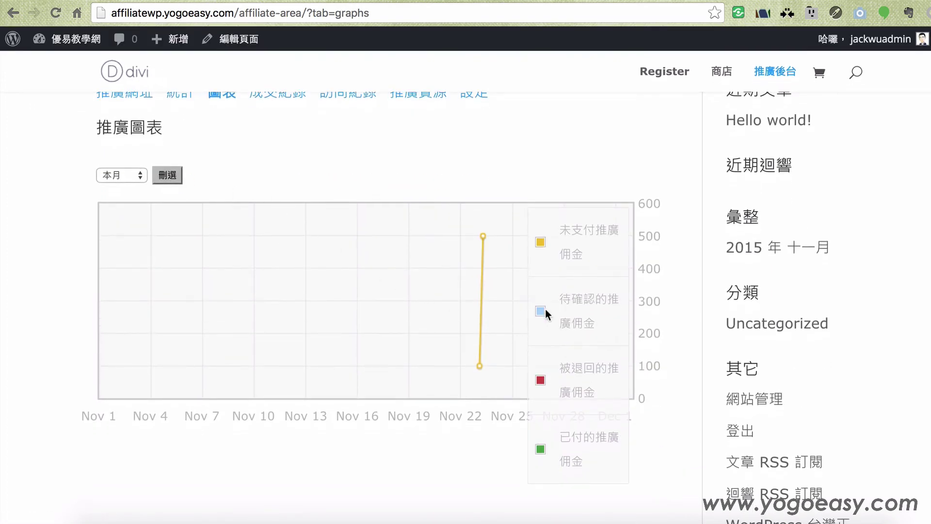
scroll(599, 267, down, 1)
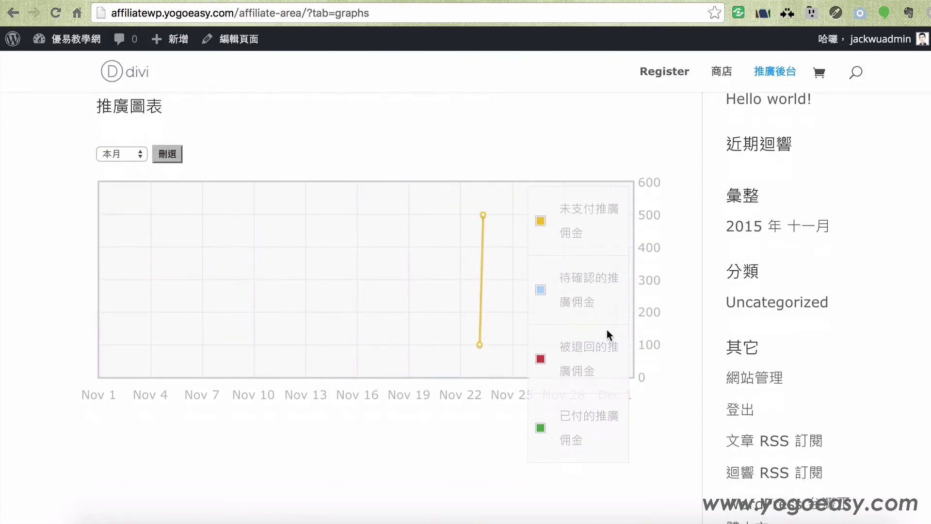
scroll(495, 274, up, 2)
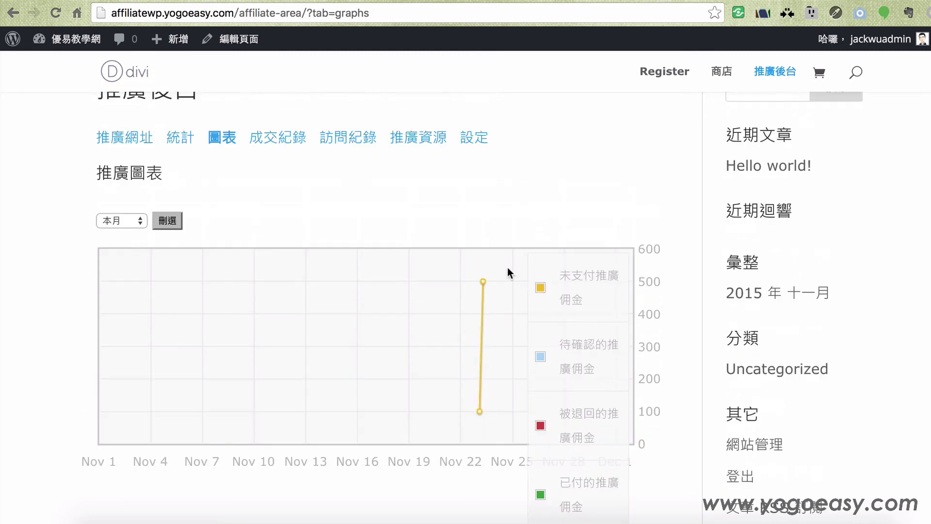
click(128, 219)
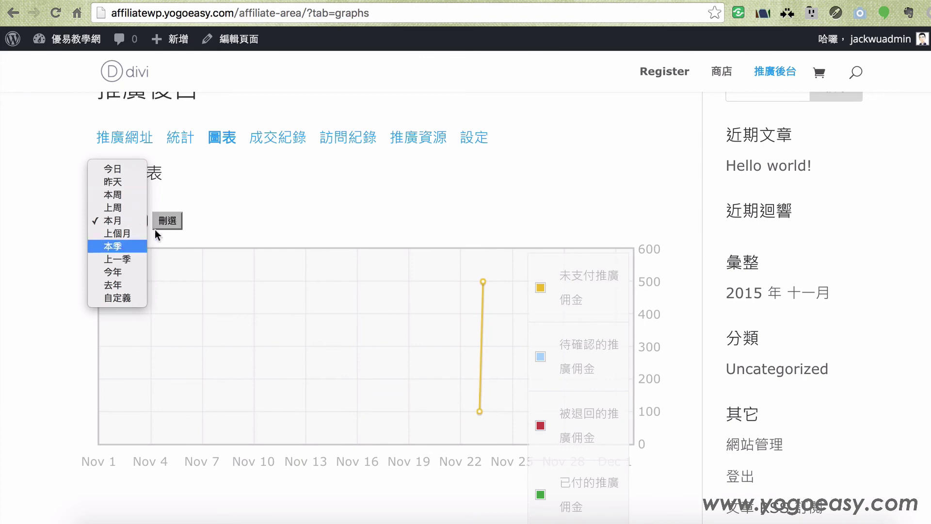
click(264, 220)
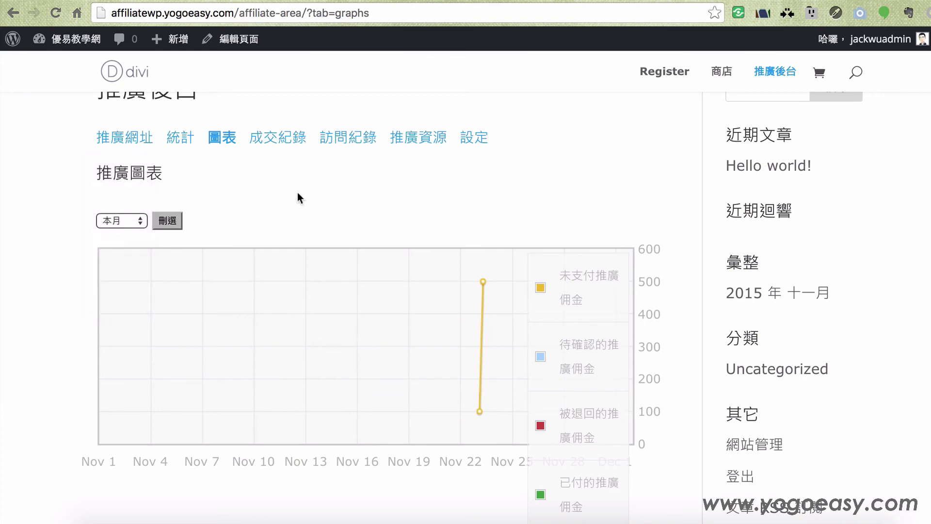
Open the 成交紀錄 section and examine the descriptions of the Woo Single #2 and 月繳會員 referrals
click(279, 140)
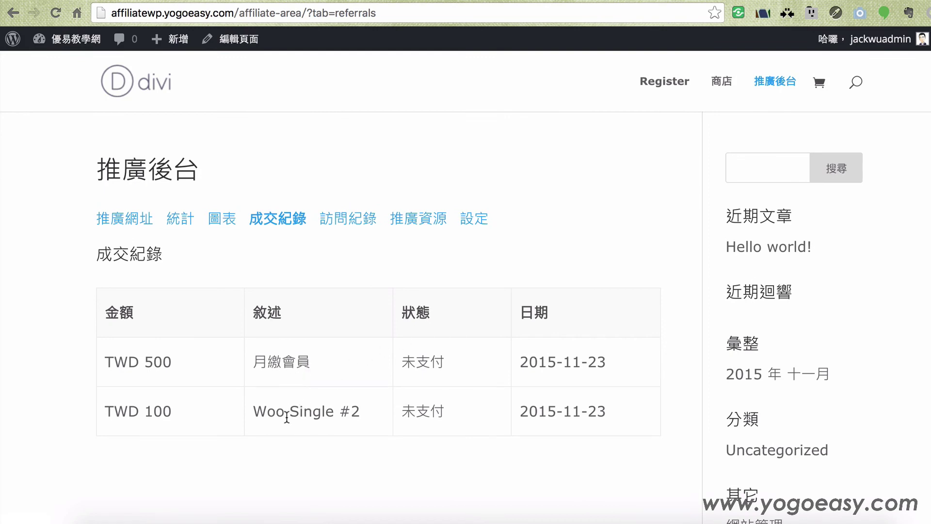
drag(253, 413, 364, 409)
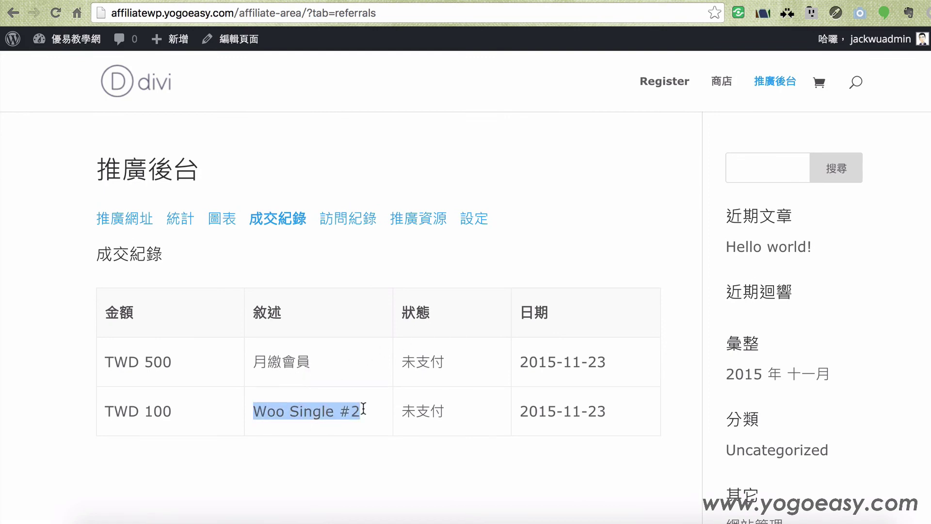
drag(328, 378, 255, 362)
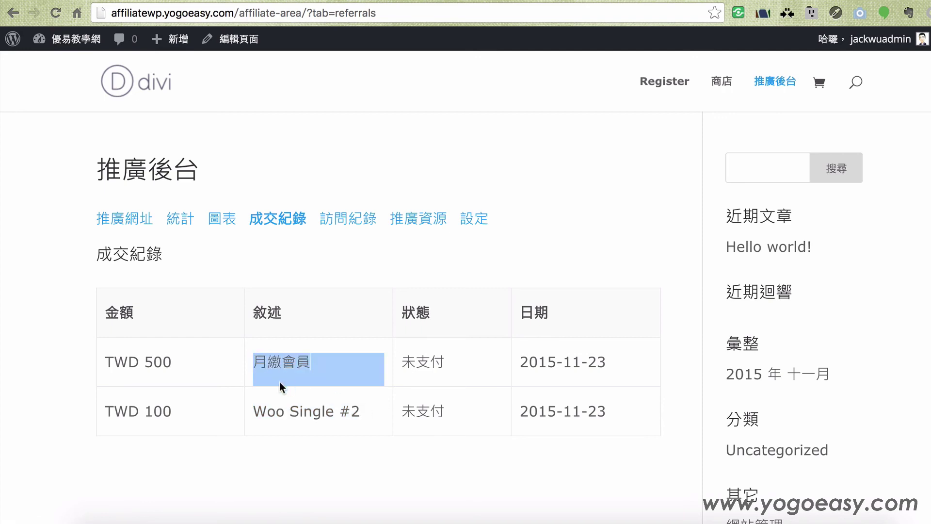
click(555, 362)
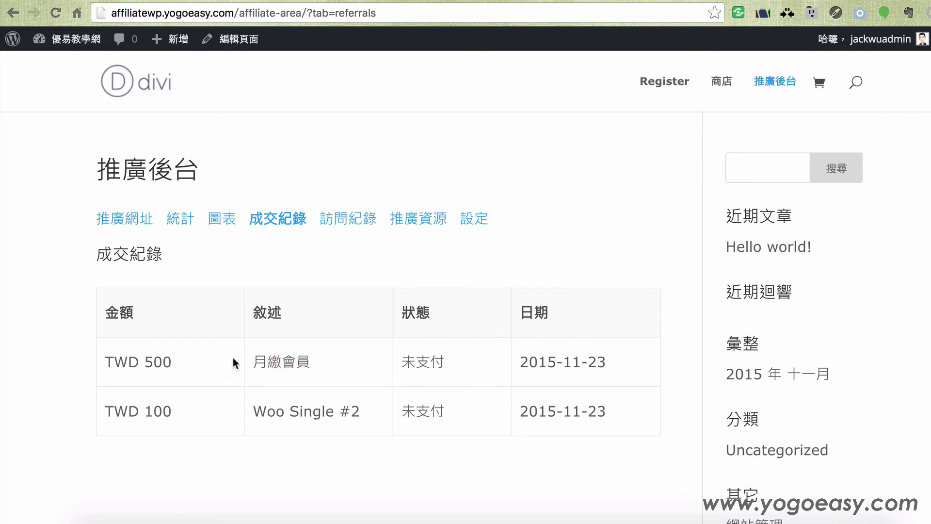
Open the 訪問紀錄 section of the affiliate area and examine the source URL (來源網址) and conversion columns of the visits table
click(353, 227)
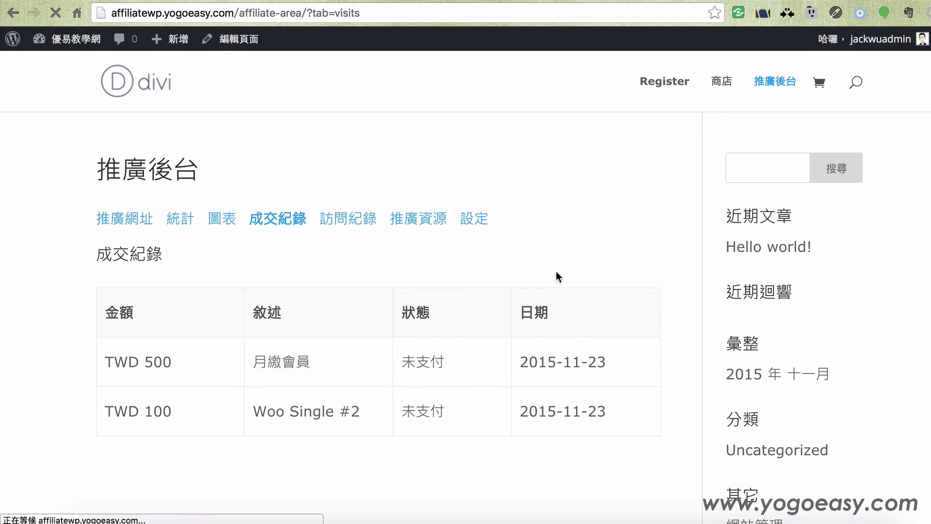
scroll(513, 305, down, 5)
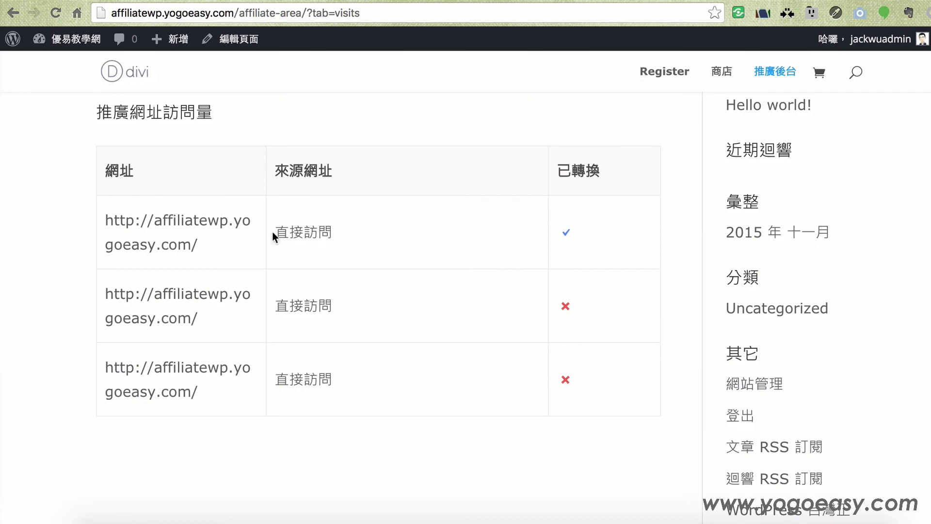
drag(272, 231, 399, 233)
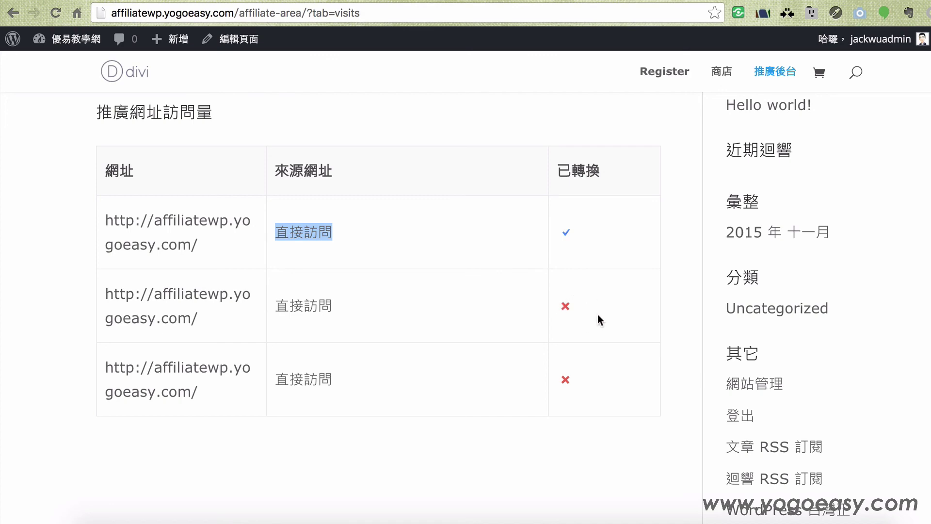
View the 推廣資源 section, then open 設定 and examine the payment email, referral notification and affiliate newsletter options without changing them
scroll(601, 318, up, 3)
click(420, 224)
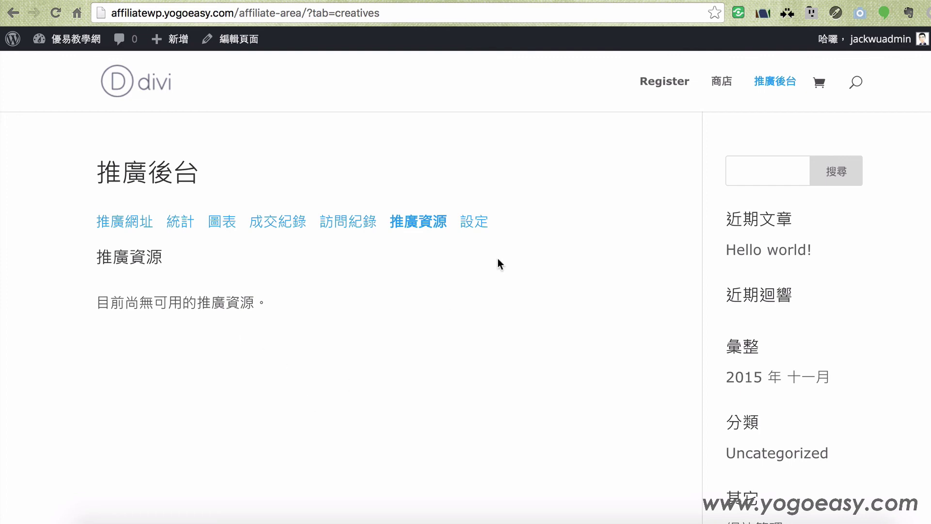
click(475, 225)
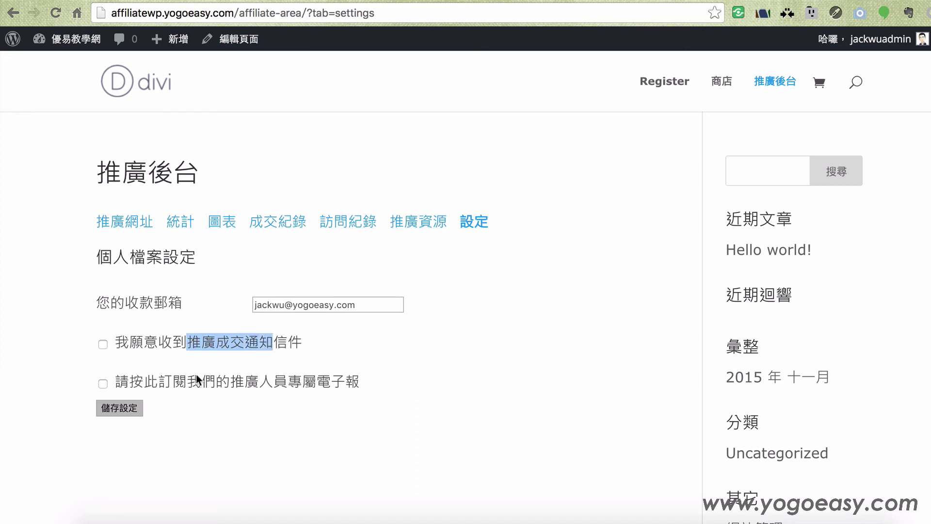
drag(156, 383, 245, 384)
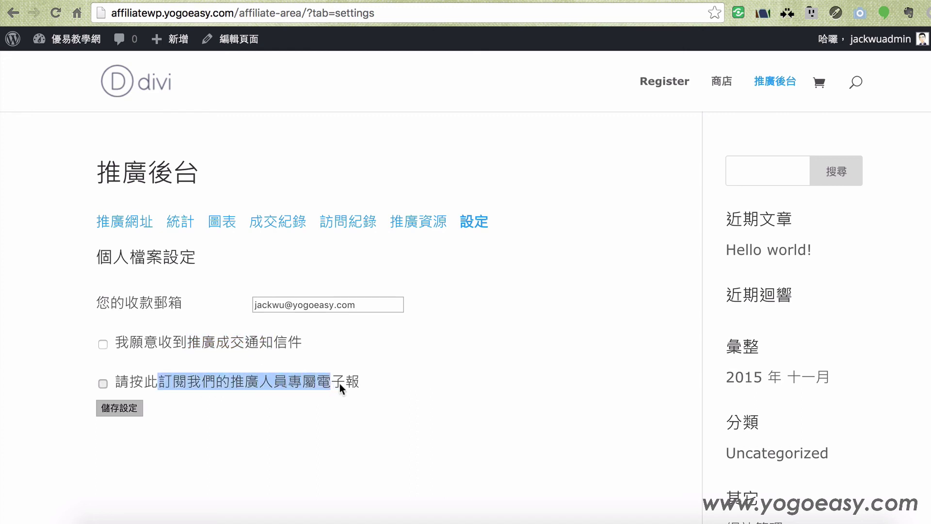
drag(369, 384, 167, 376)
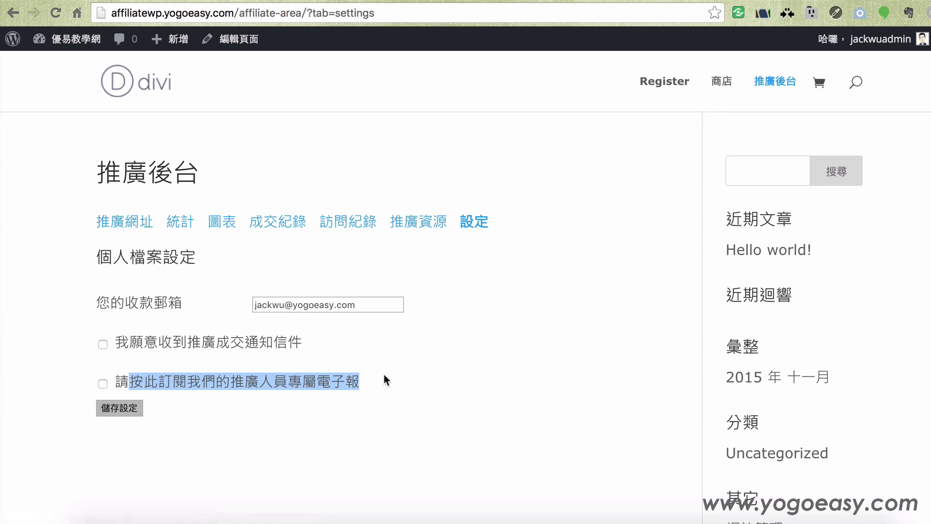
click(377, 386)
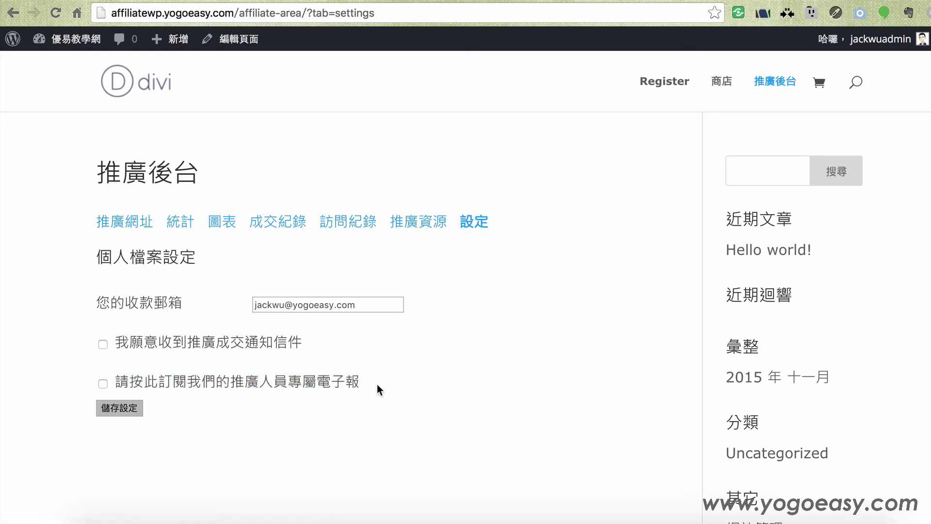